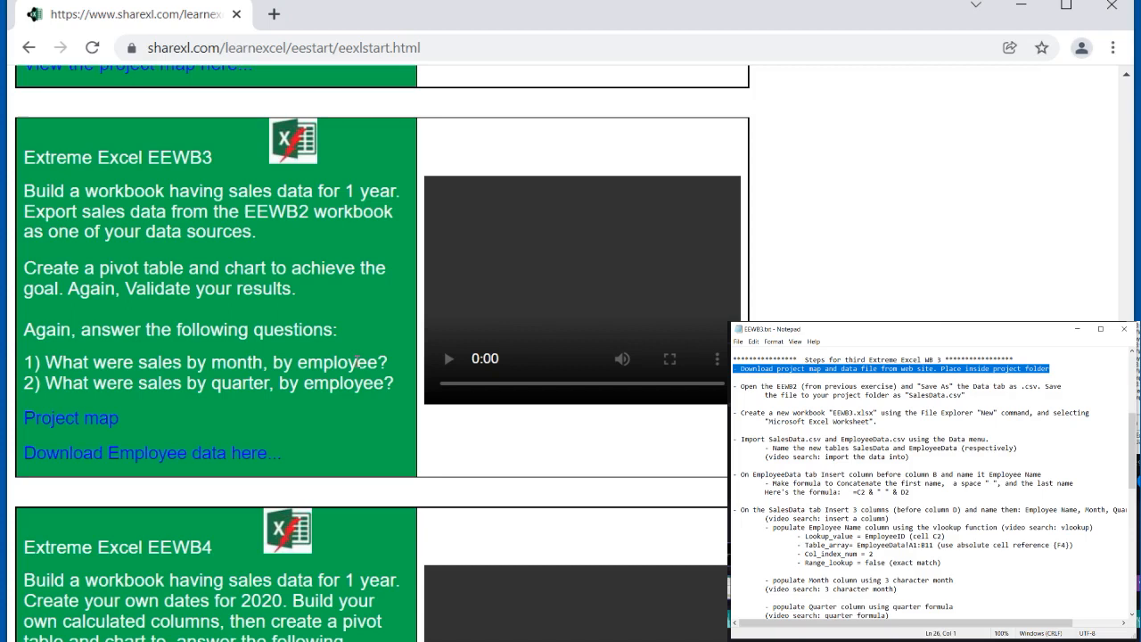
Step: Save the Project map link's file as EEWB3.txt into the ExtremeXL folder
right_click(92, 422)
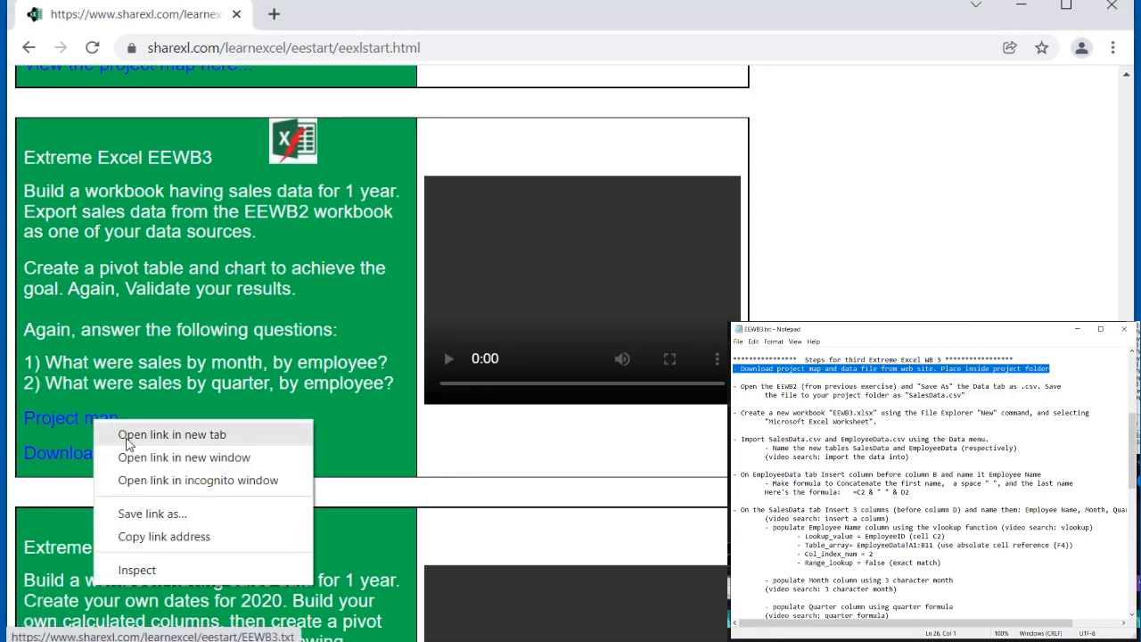
left_click(152, 515)
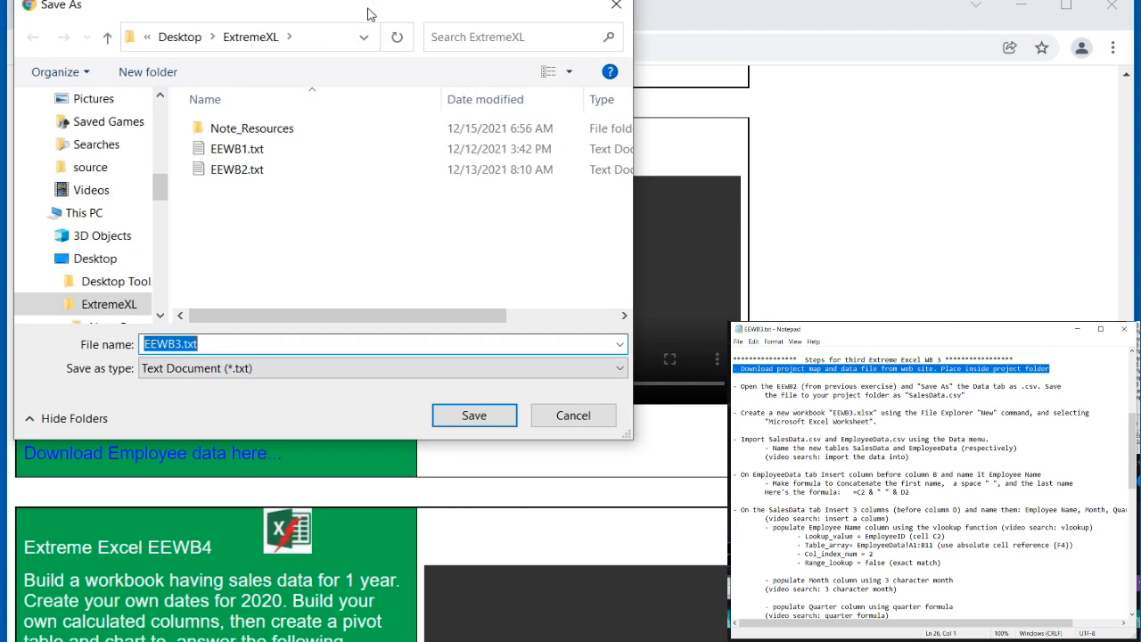
left_click_drag(368, 12, 556, 81)
left_click(671, 482)
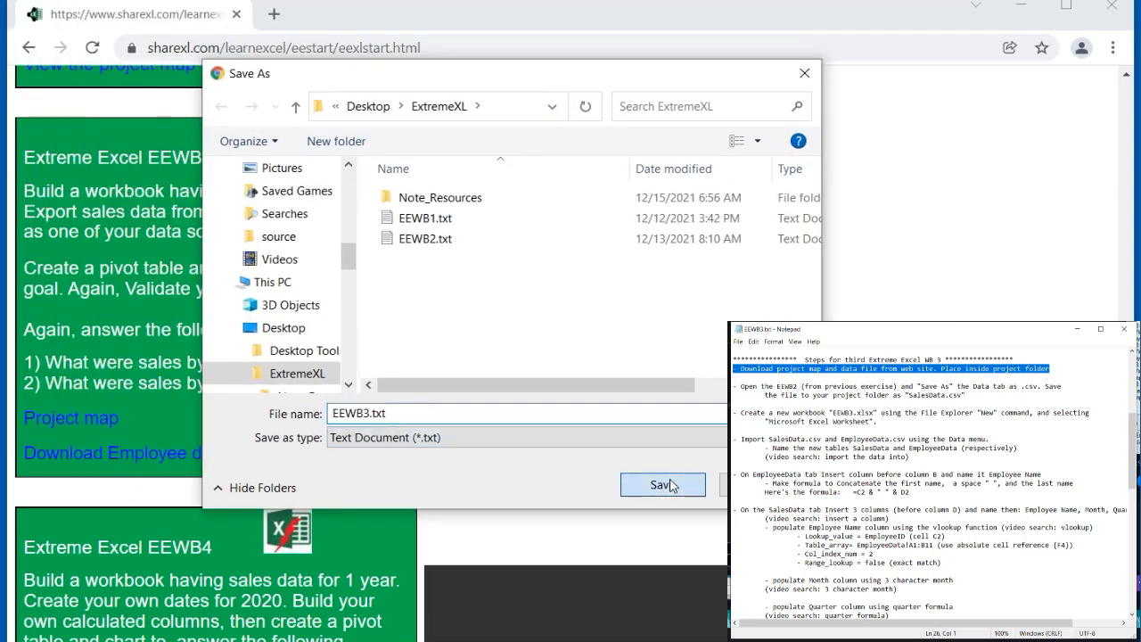
Step: Save the Download Employee data link's file as EmployeeData.csv into the ExtremeXL folder
right_click(172, 457)
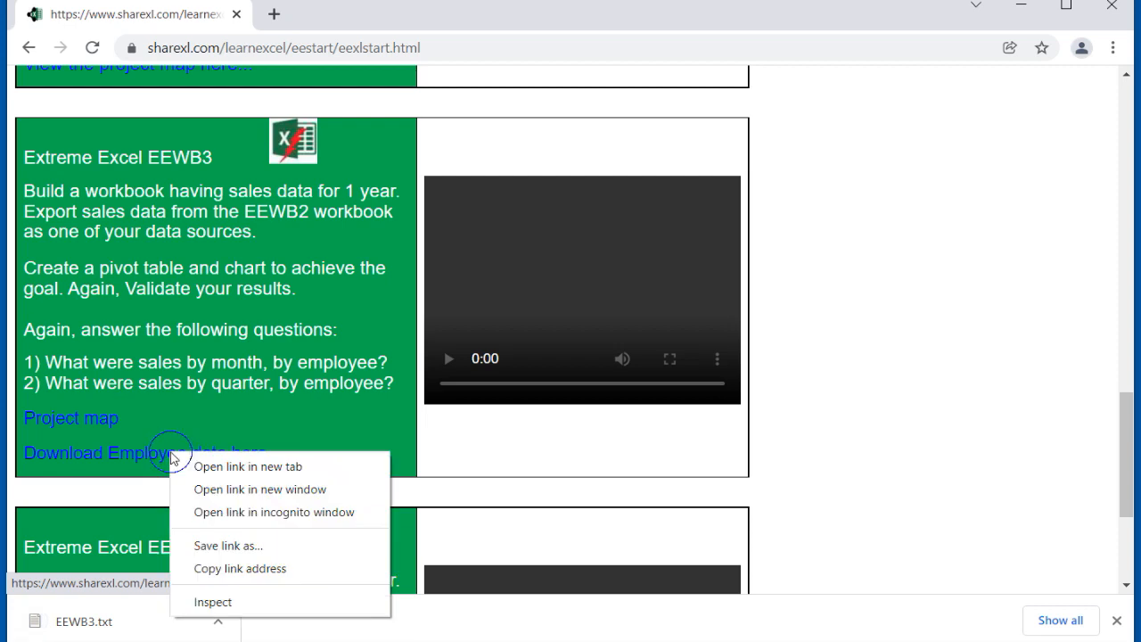
left_click(222, 545)
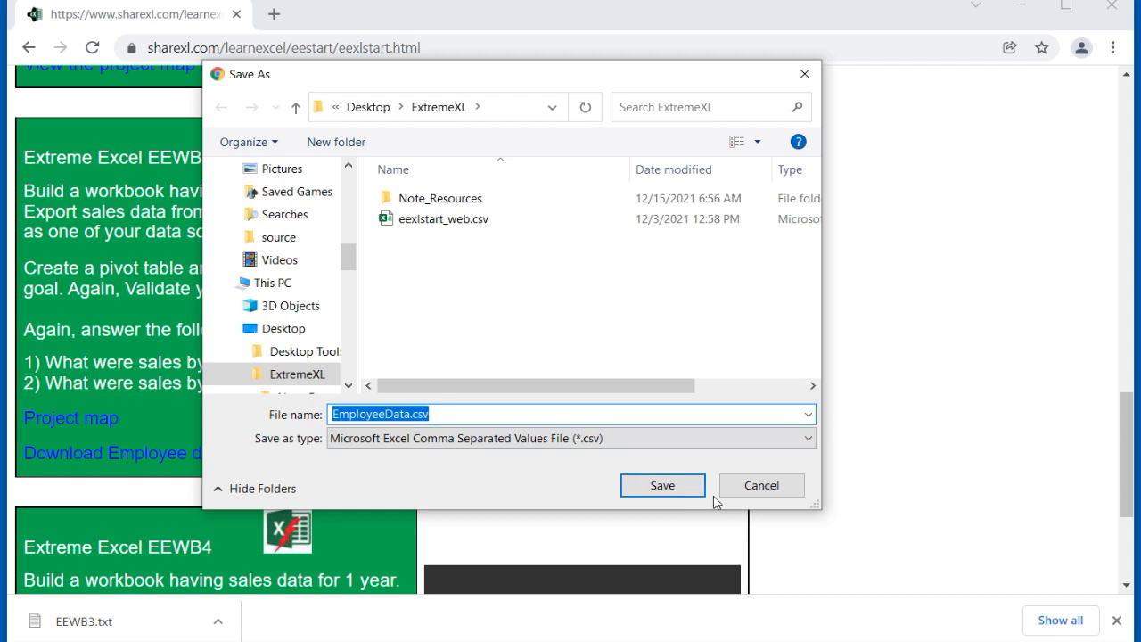
left_click(673, 491)
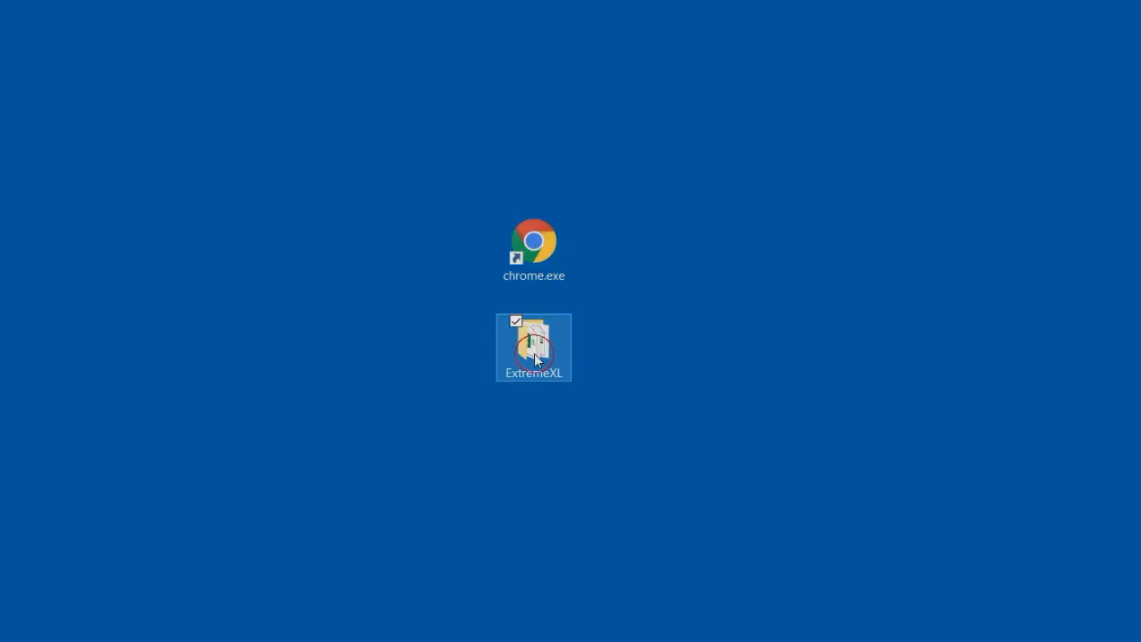
Step: Open the EEWB2.xlsx workbook from the ExtremeXL folder and switch to its Data sheet
double_click(534, 342)
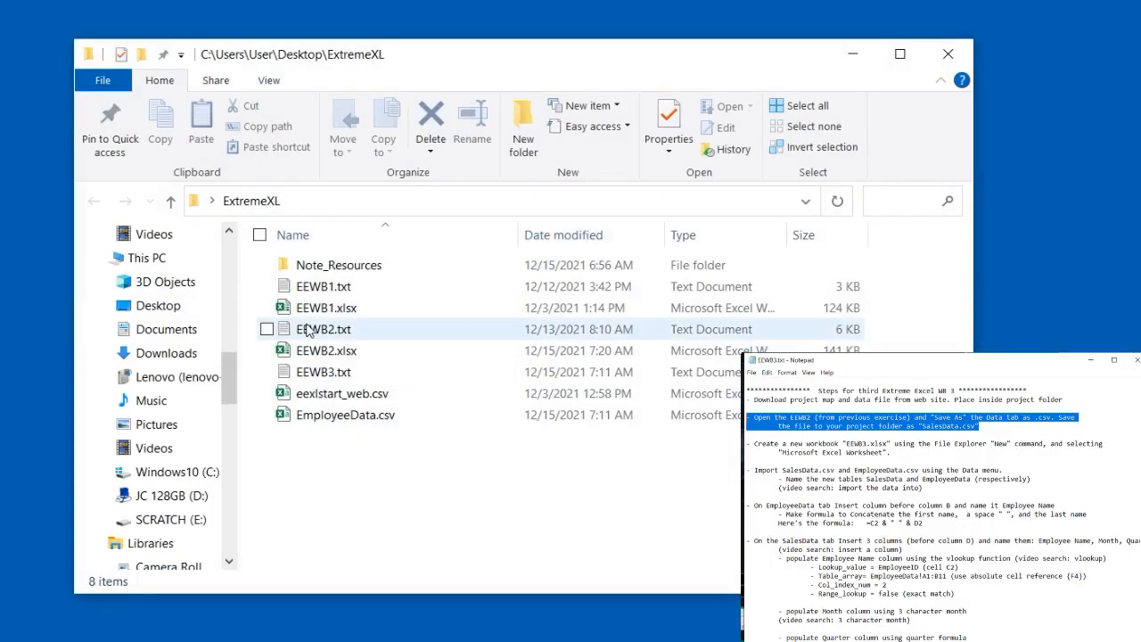
double_click(323, 350)
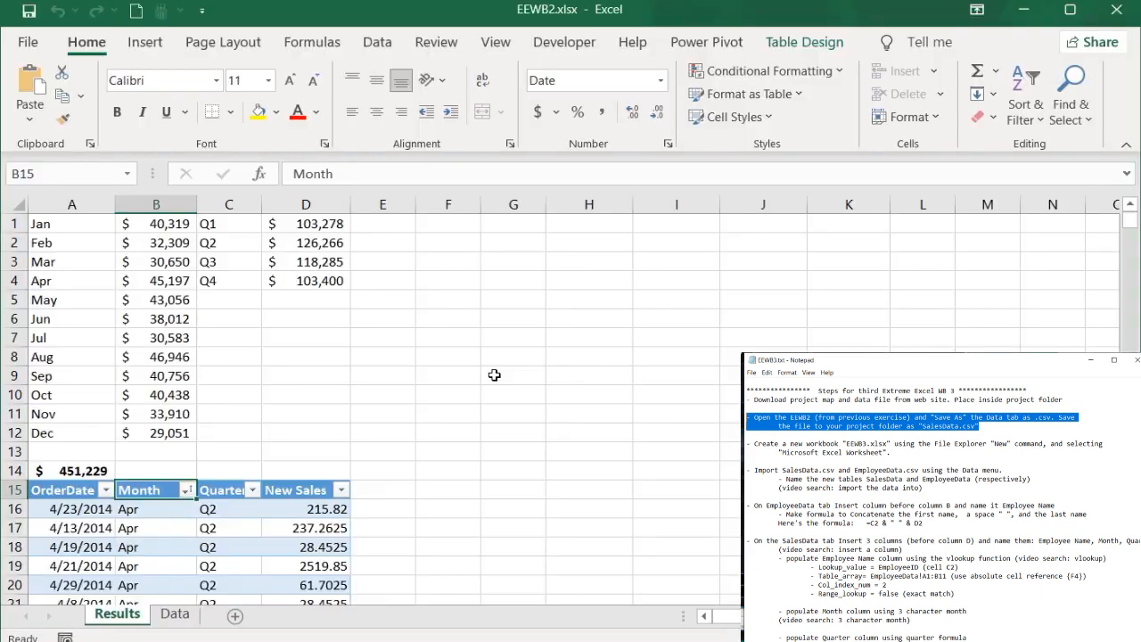
left_click(176, 614)
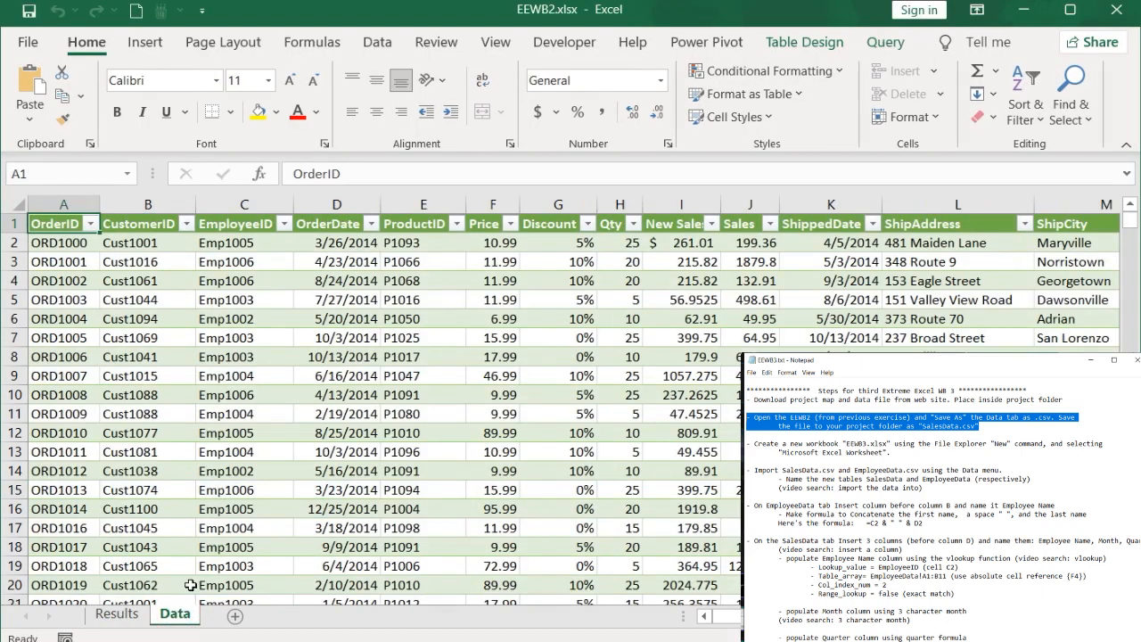
Step: Save the Data sheet as a CSV UTF-8 (Comma delimited) file named SalesData in the ExtremeXL folder
left_click(29, 42)
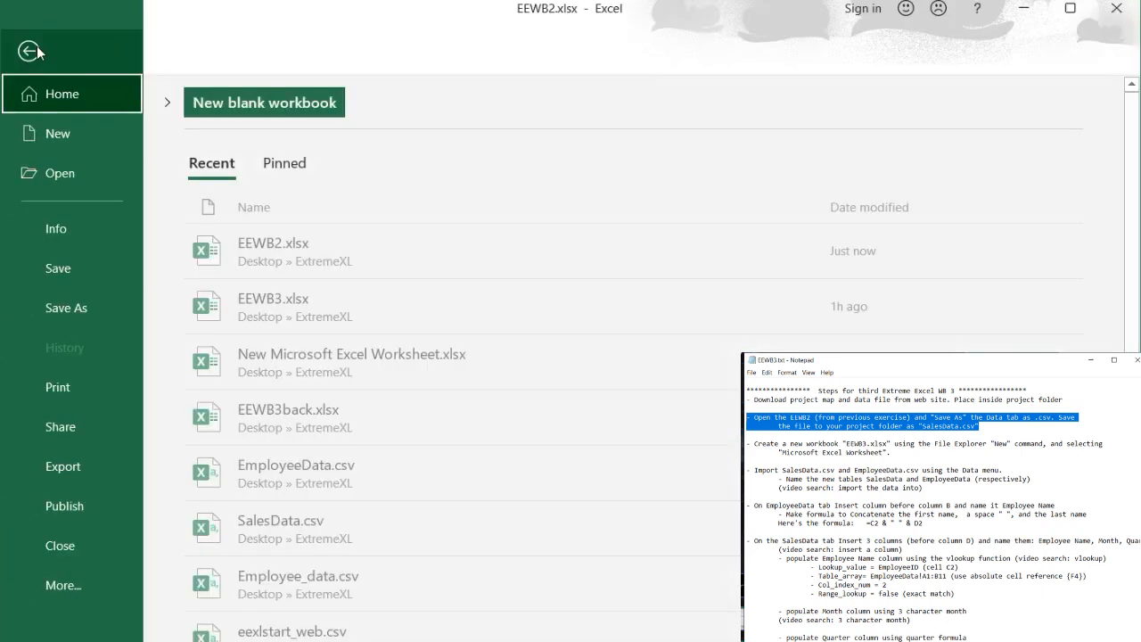
left_click(45, 308)
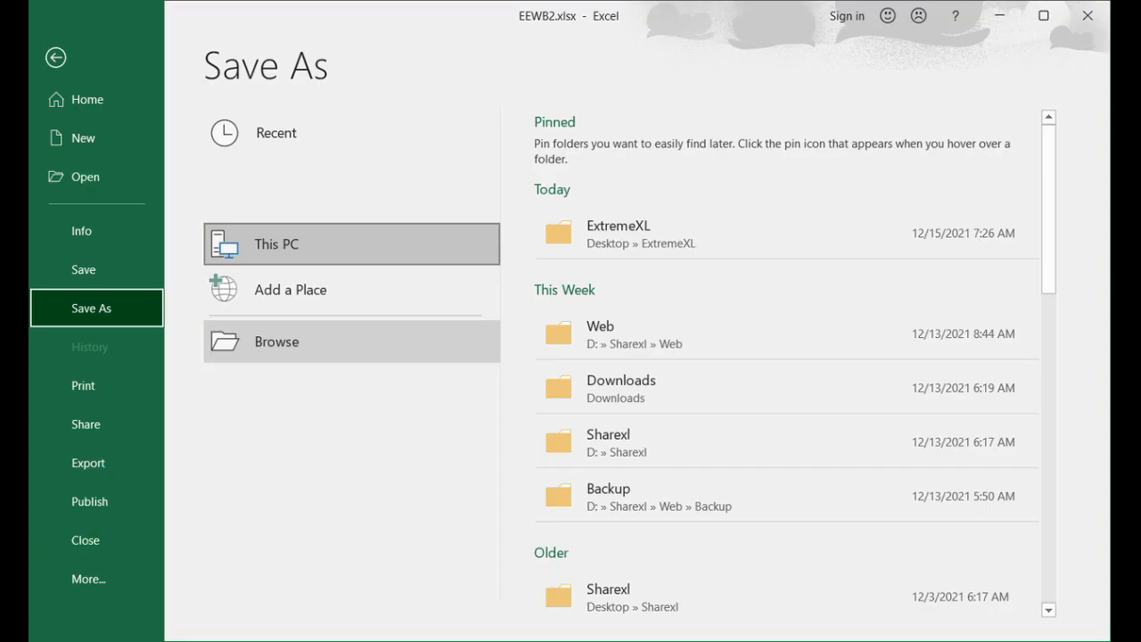
left_click(277, 342)
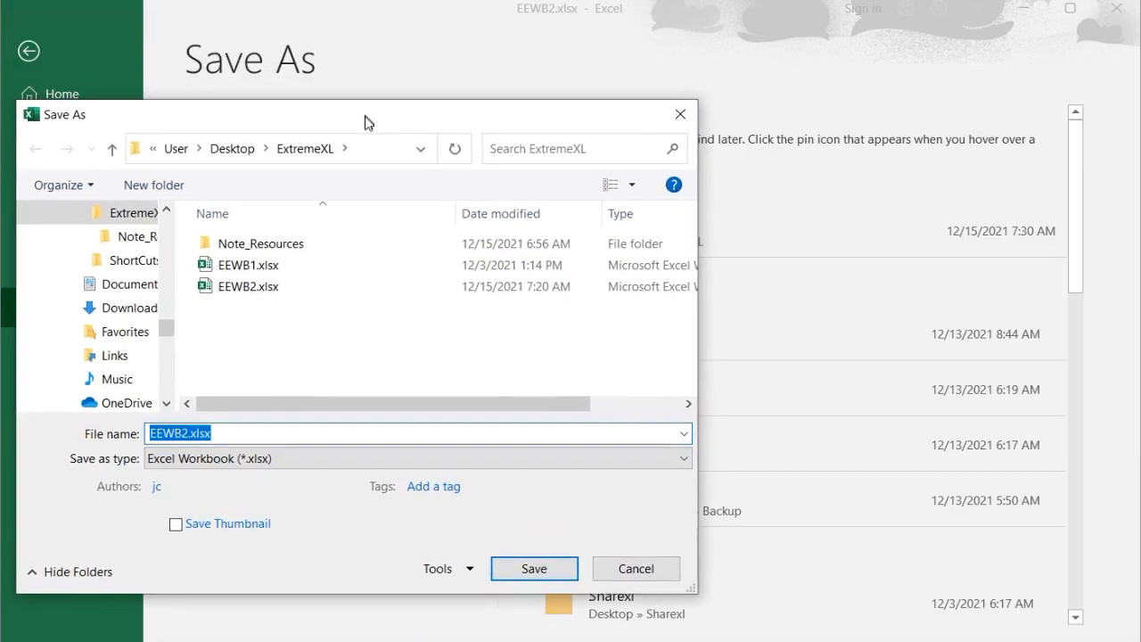
left_click_drag(365, 122, 373, 171)
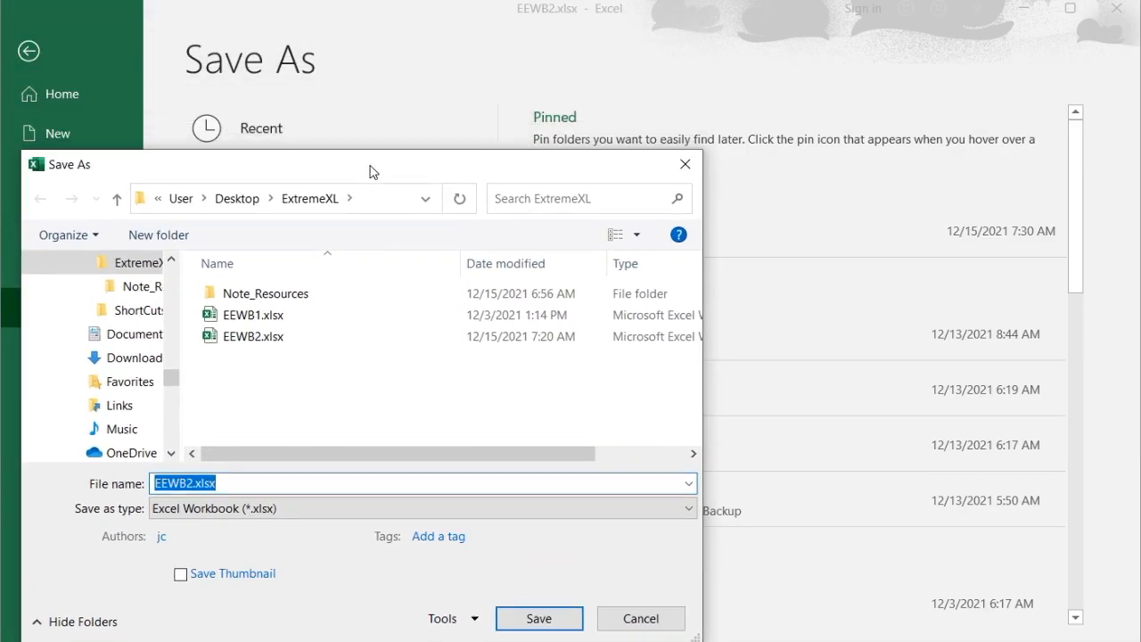
left_click(320, 508)
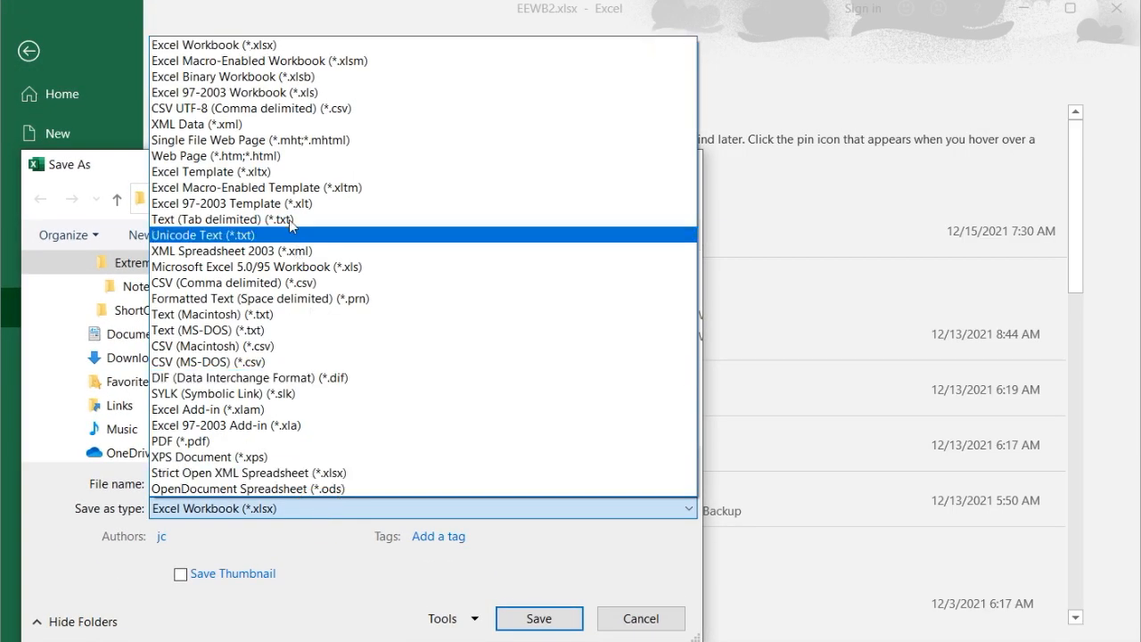
left_click(280, 108)
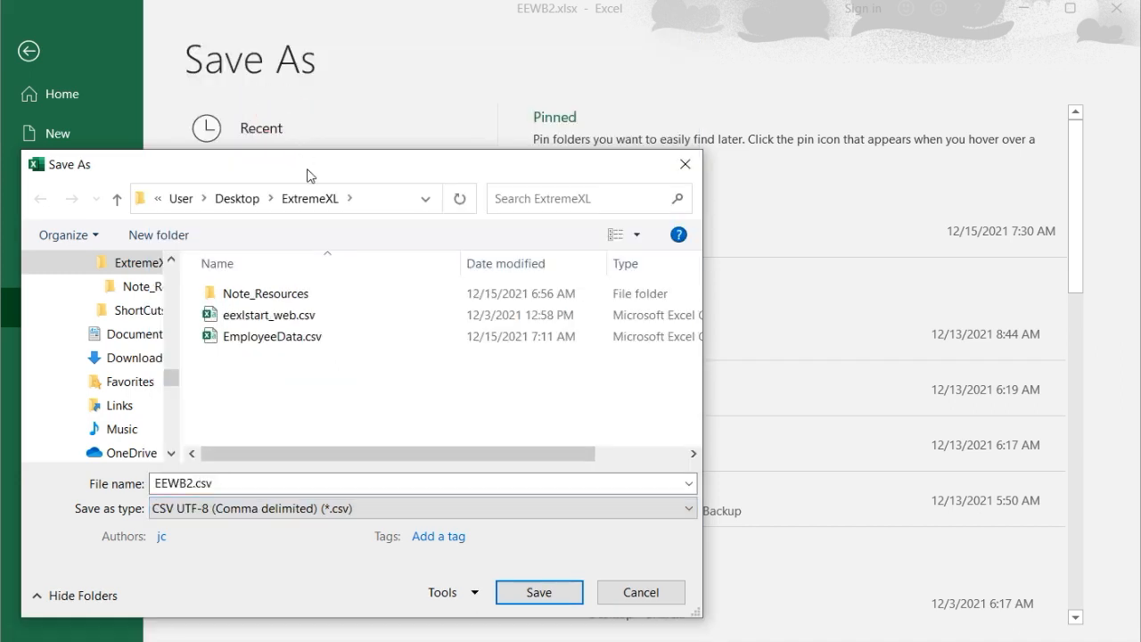
double_click(224, 483)
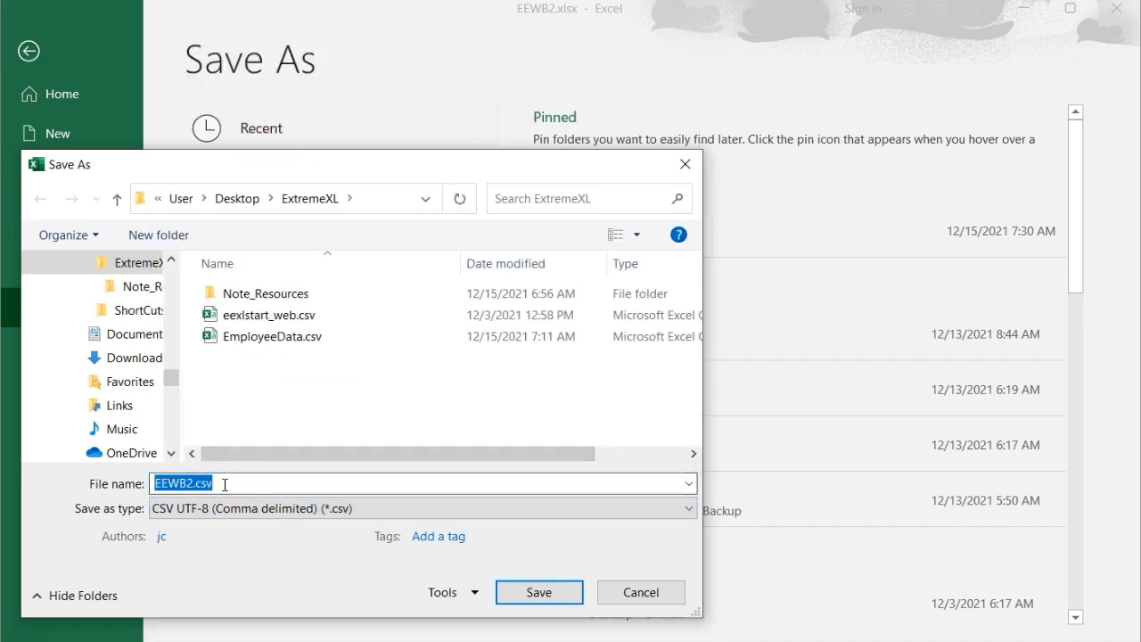
key("ctrl+c")
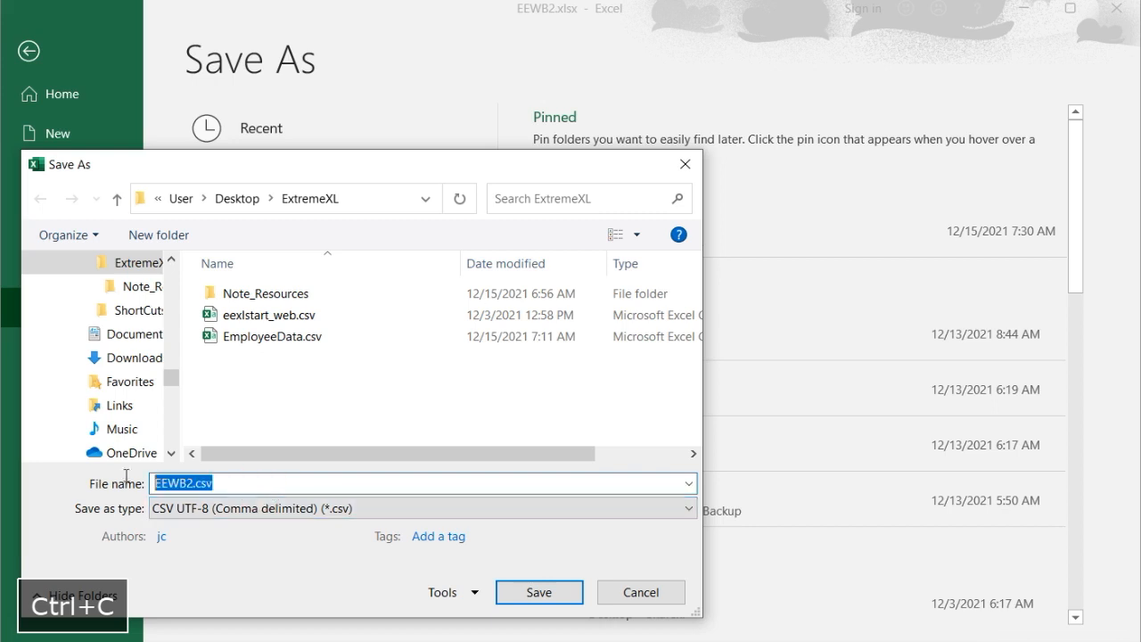
key("ctrl+v")
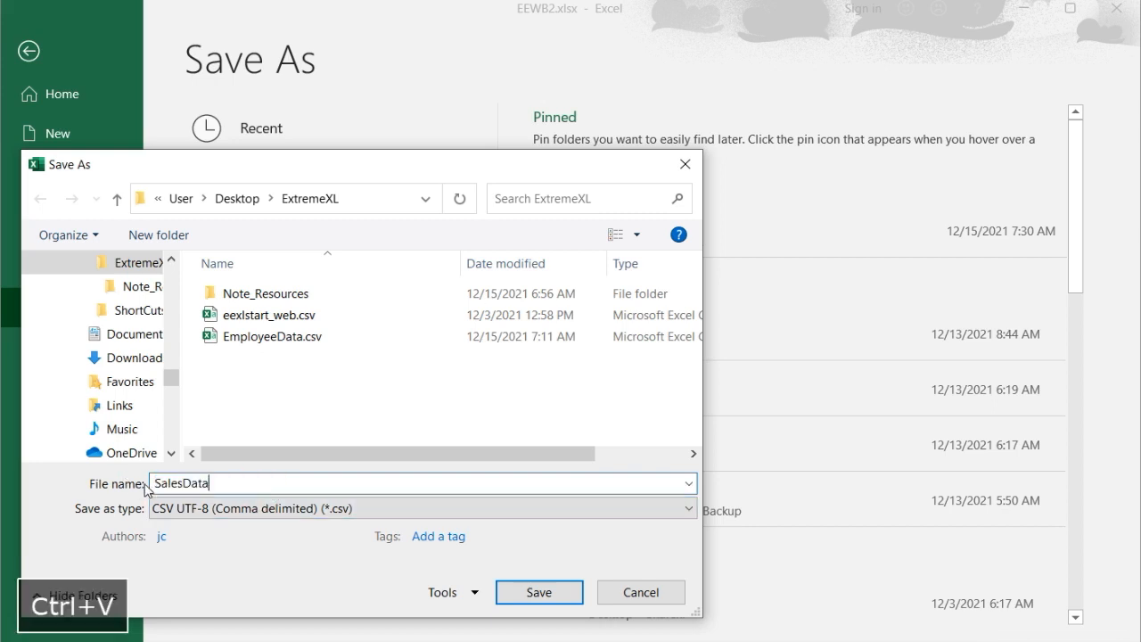
left_click(531, 589)
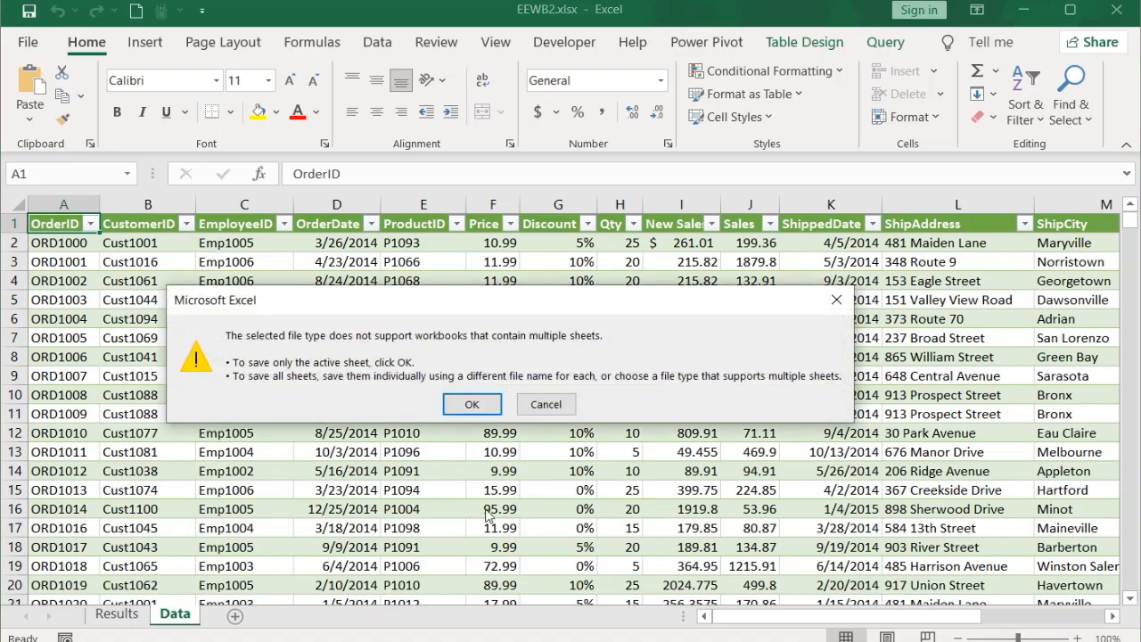
left_click(474, 404)
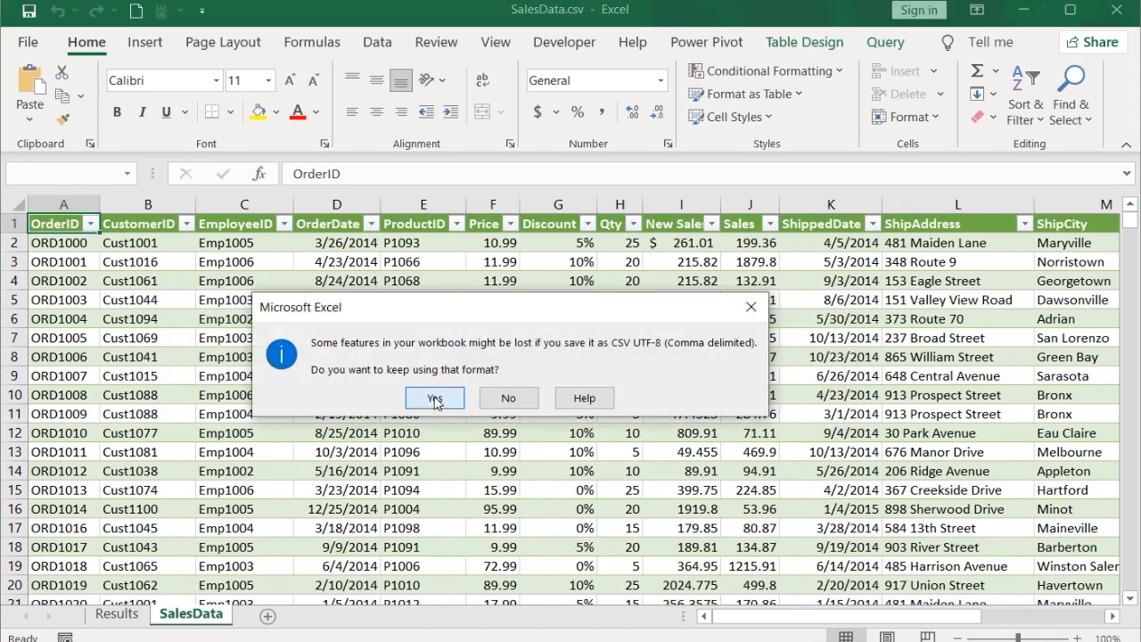
left_click(435, 400)
Step: Close the workbook without saving further changes
left_click(1119, 11)
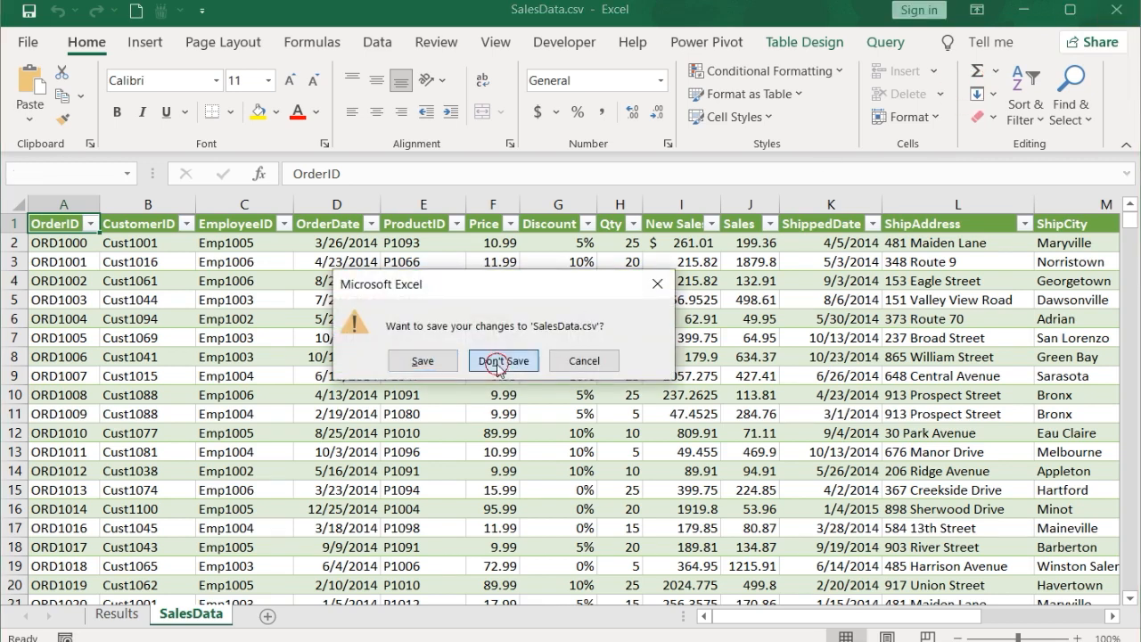
left_click(499, 360)
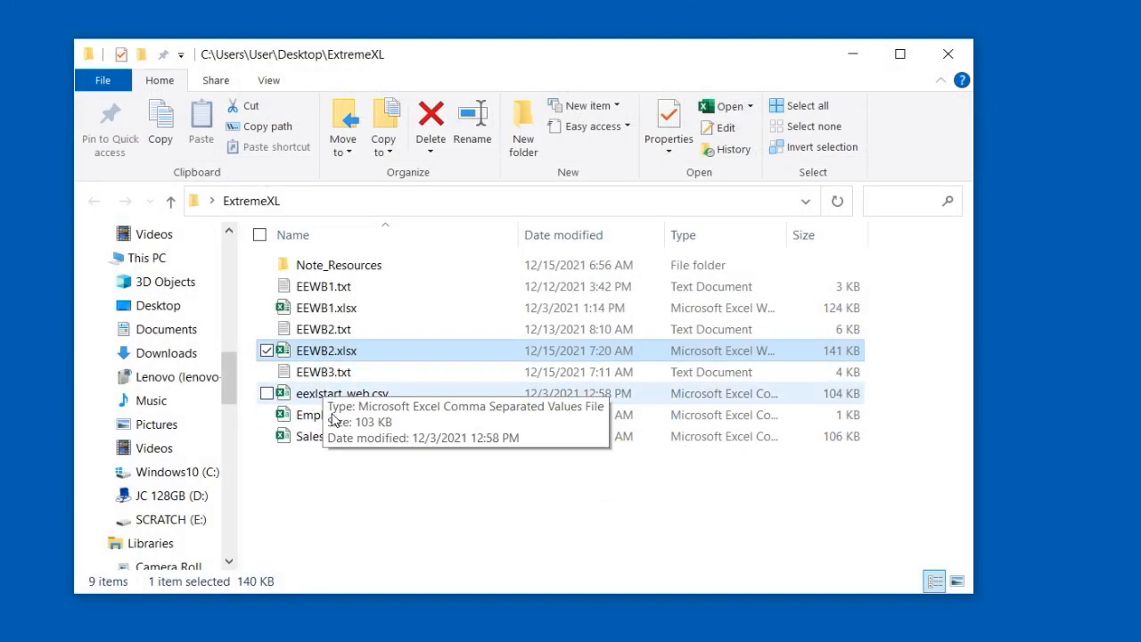
left_click(332, 446)
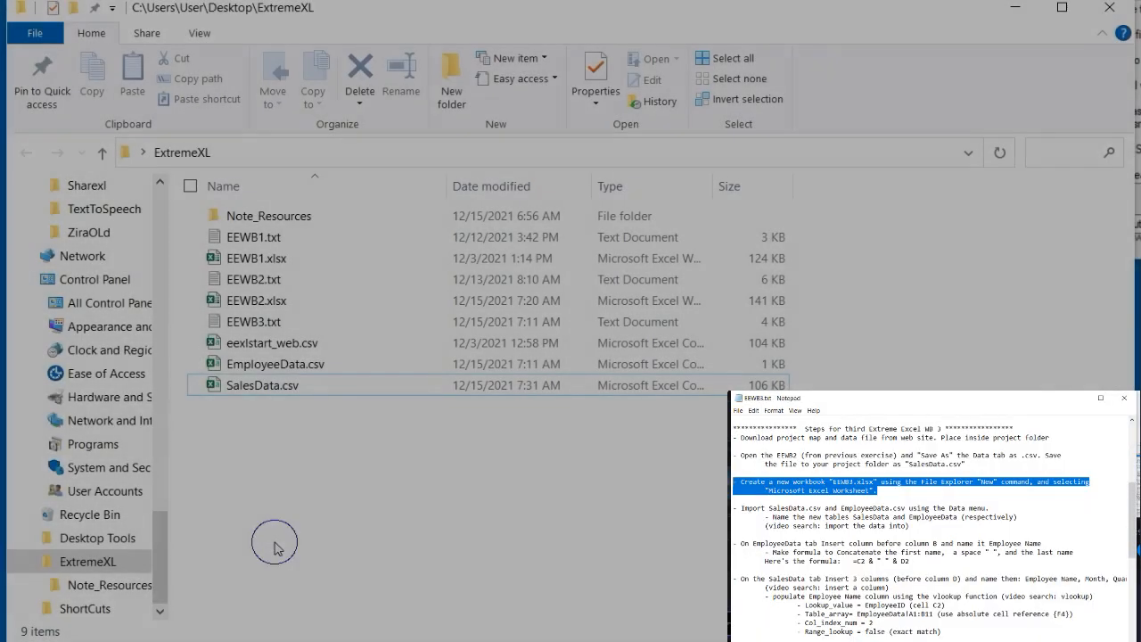
Step: Create a new Microsoft Excel Worksheet in the ExtremeXL folder named EEWB3.xlsx
right_click(276, 542)
mouse_move(188, 513)
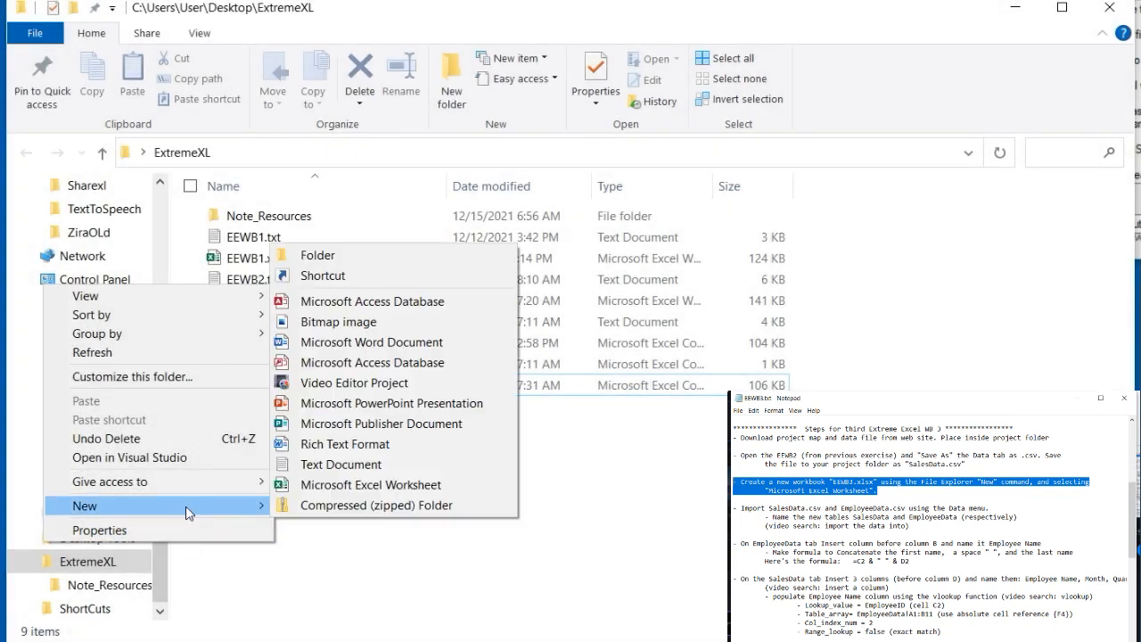
left_click(340, 485)
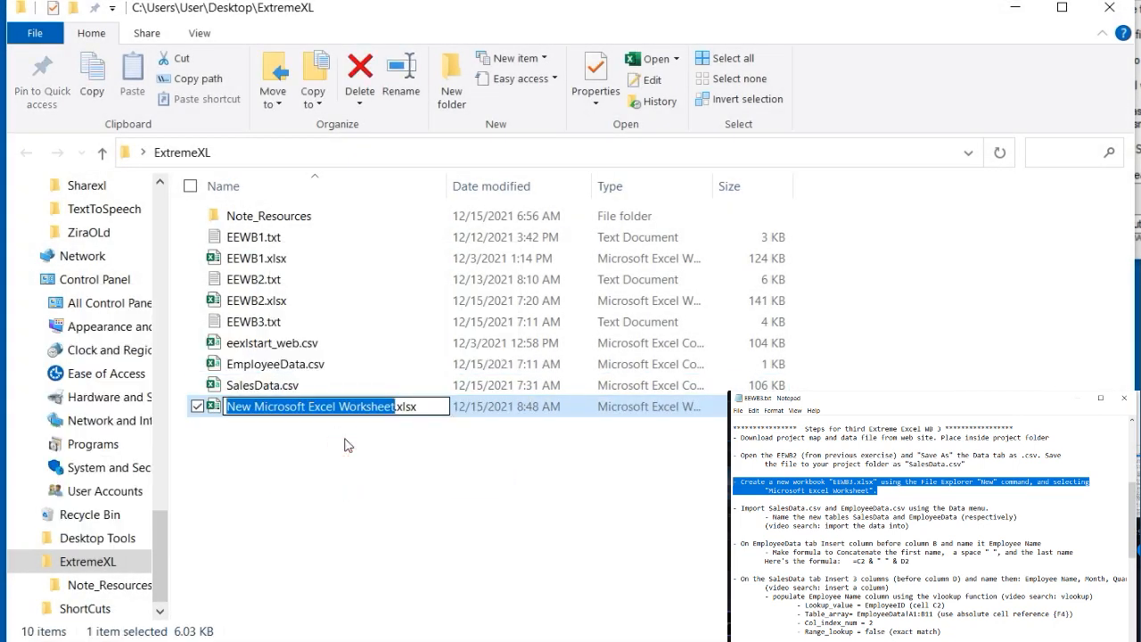
type("EEWB3")
key("ctrl+v")
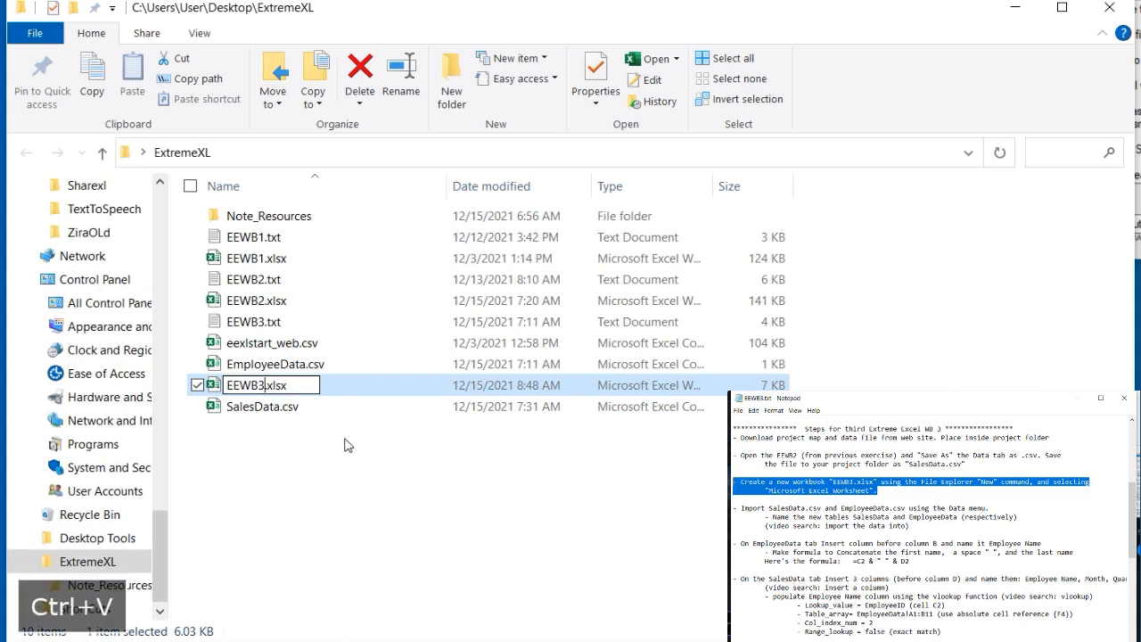
left_click(339, 444)
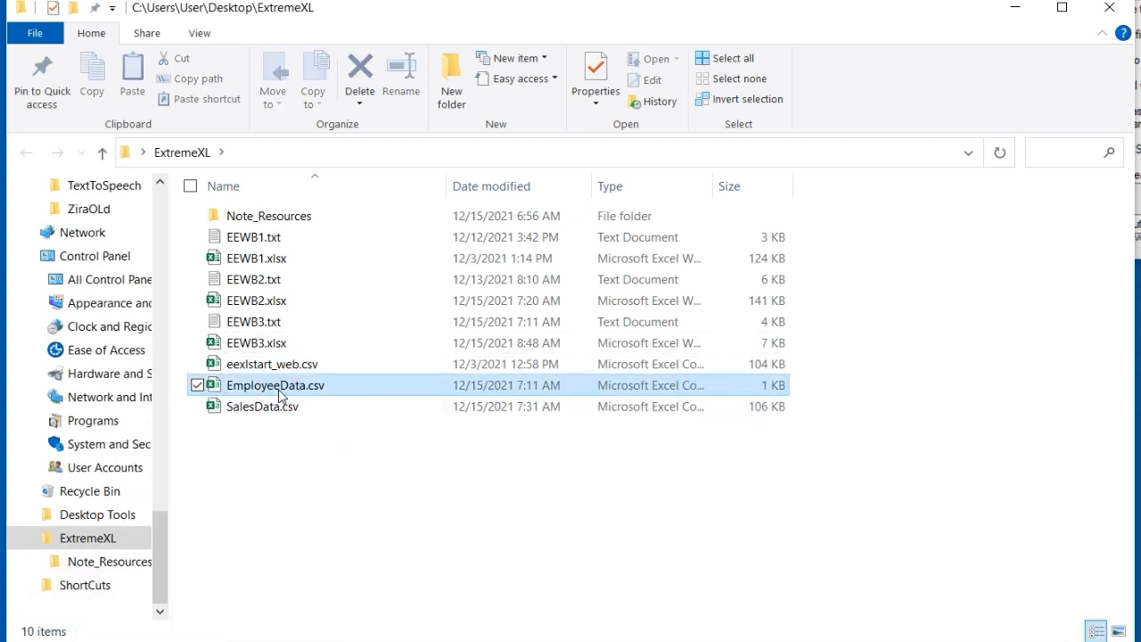
Step: Open the EEWB3.xlsx workbook
left_click(281, 391)
left_click(269, 344)
double_click(269, 344)
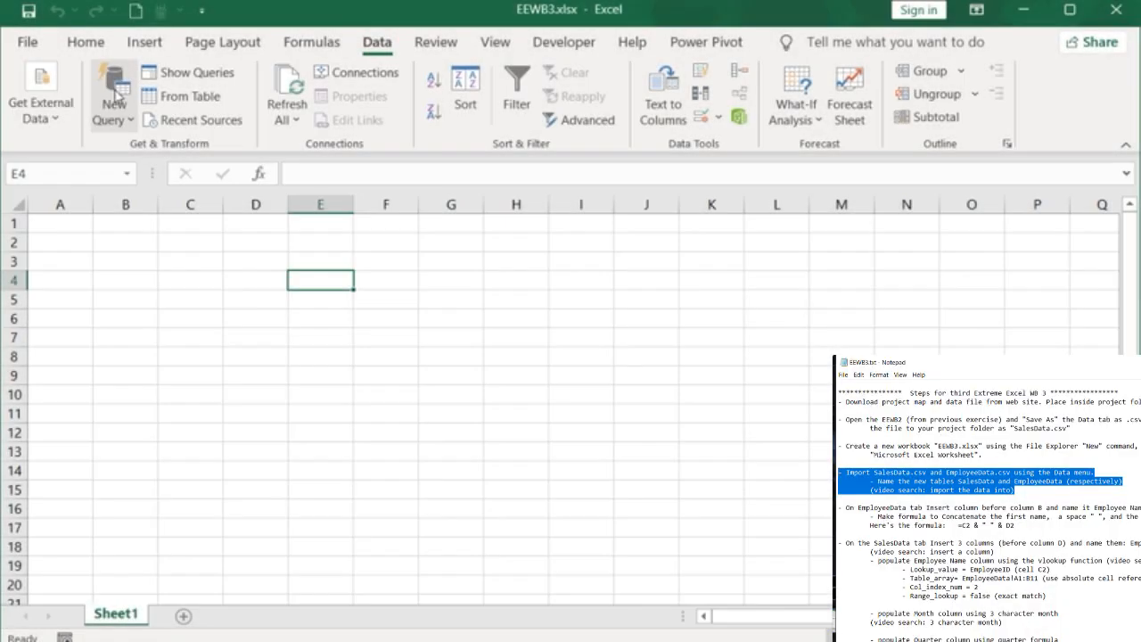
Step: Import EmployeeData.csv from the ExtremeXL folder as a new query from CSV and load it into the workbook
left_click(115, 100)
mouse_move(187, 158)
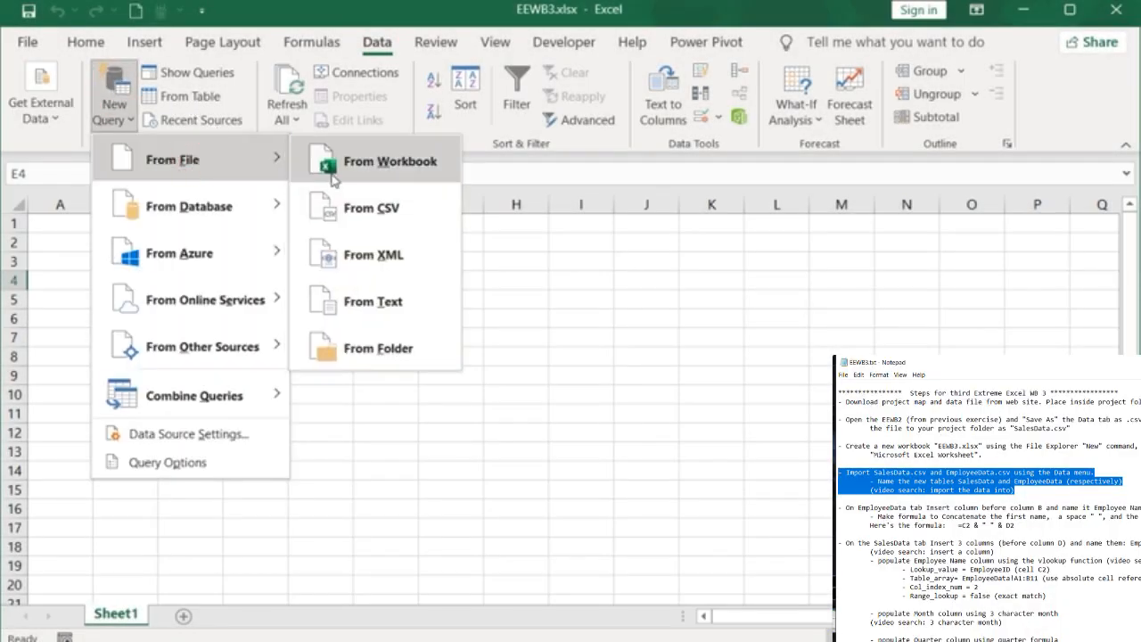
left_click(352, 211)
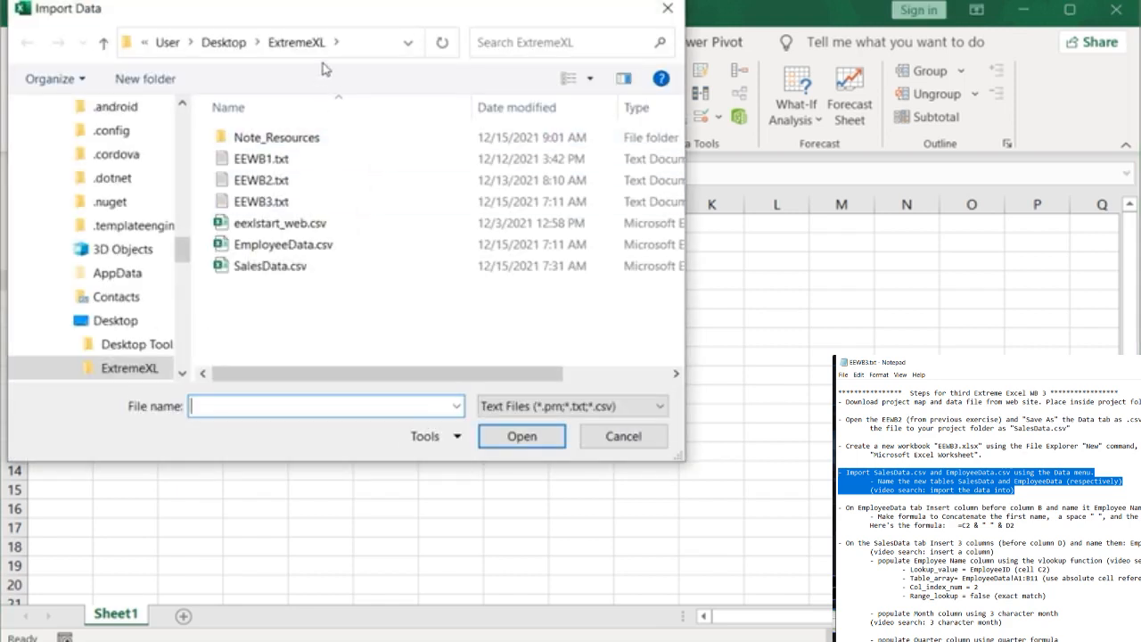
left_click_drag(348, 17, 577, 94)
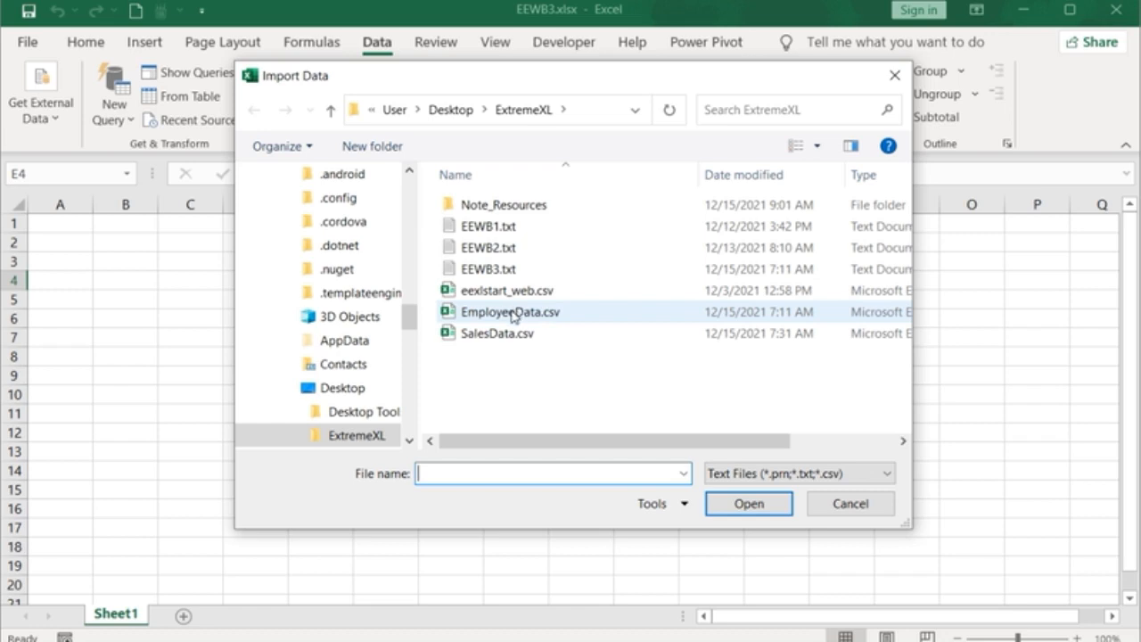
left_click(511, 312)
left_click(740, 503)
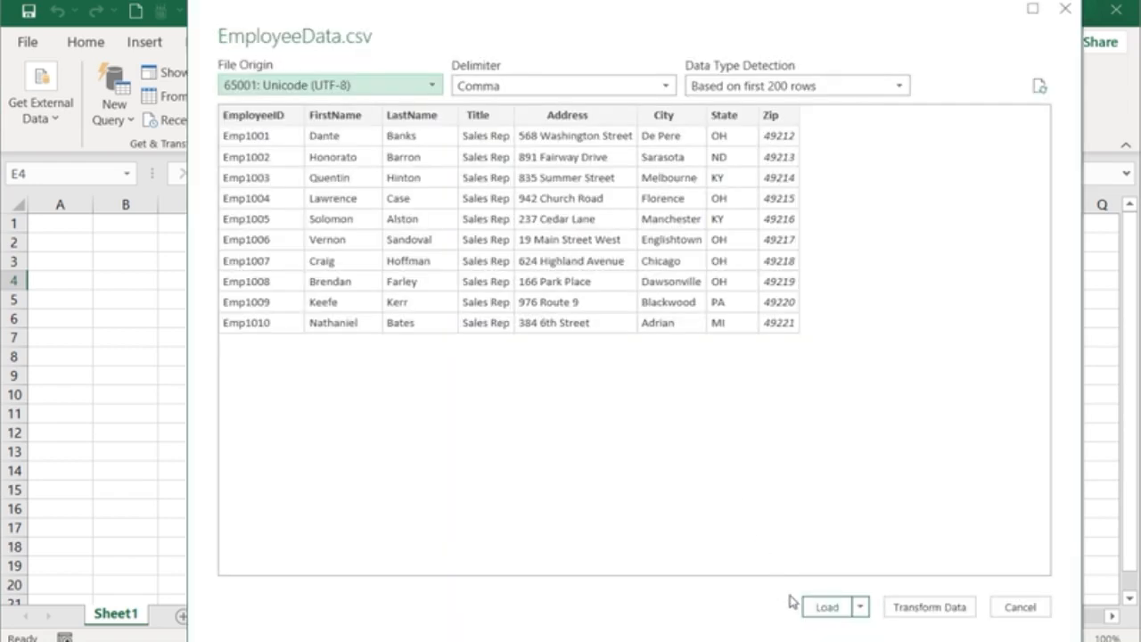
left_click(828, 606)
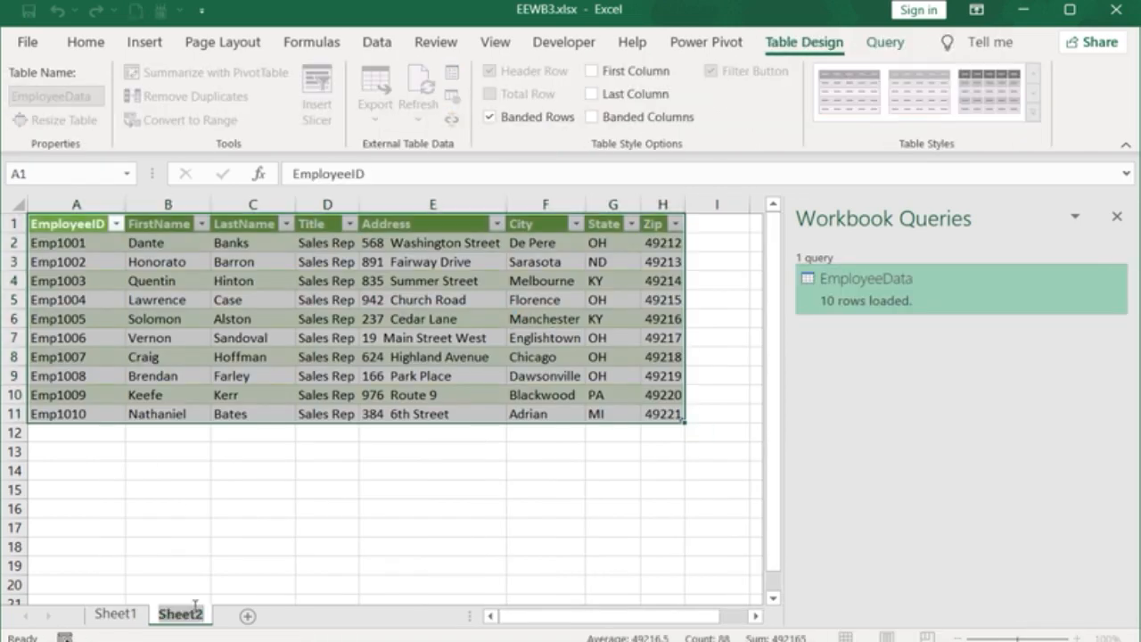
Step: Select and copy the imported table's name
key("Escape")
left_click(96, 95)
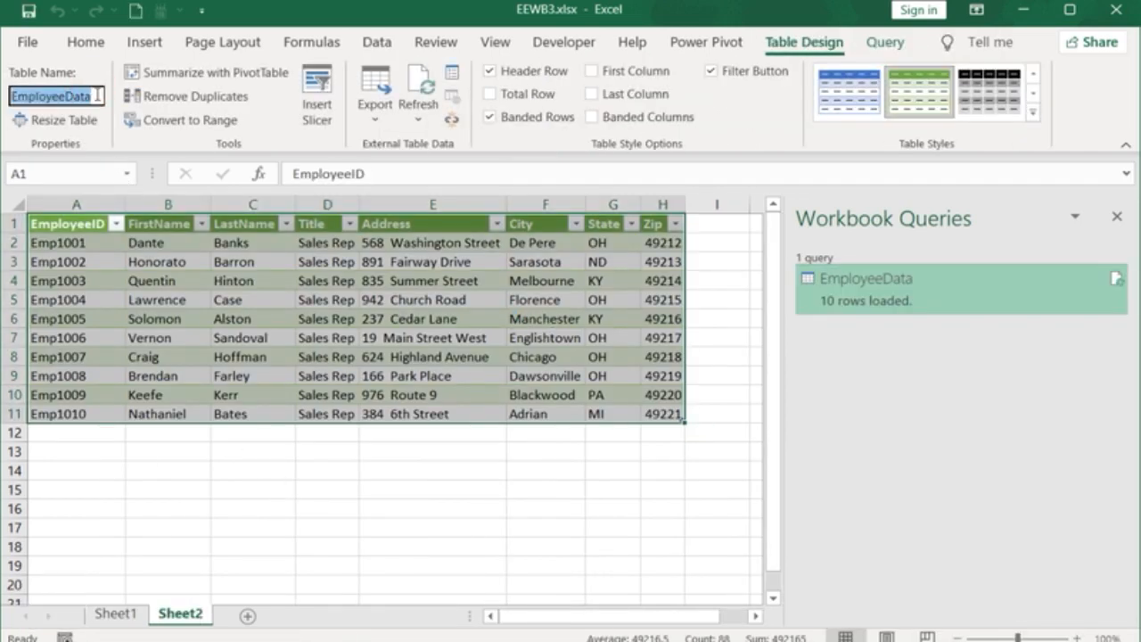
key("ctrl+c")
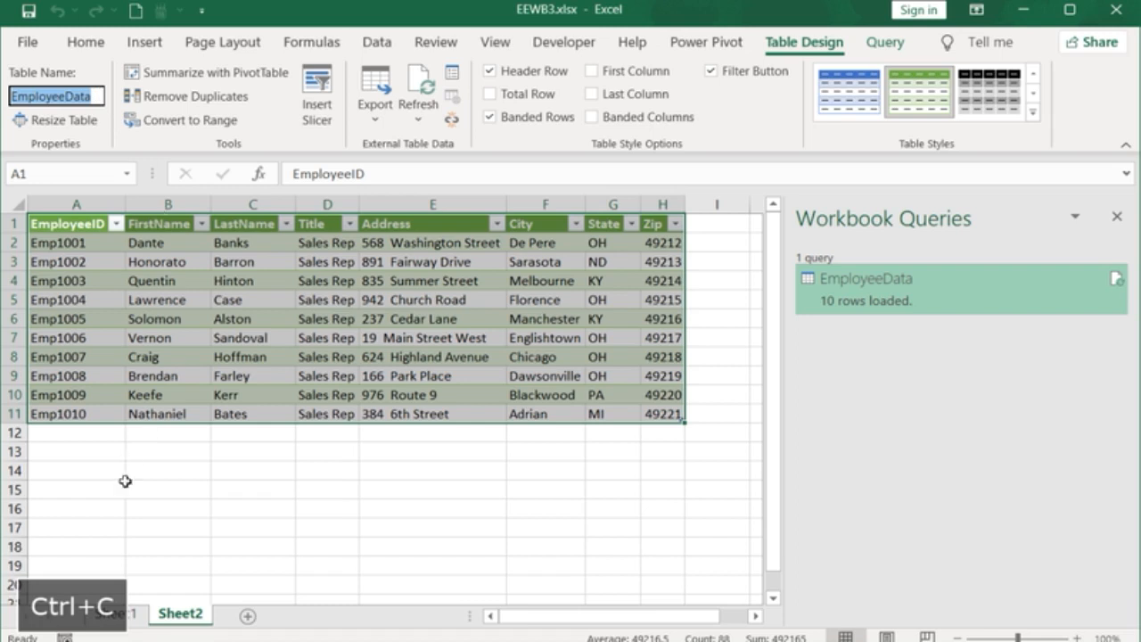
Step: Rename Sheet2 as EmployeeData
double_click(179, 615)
key("ctrl+v")
left_click(222, 563)
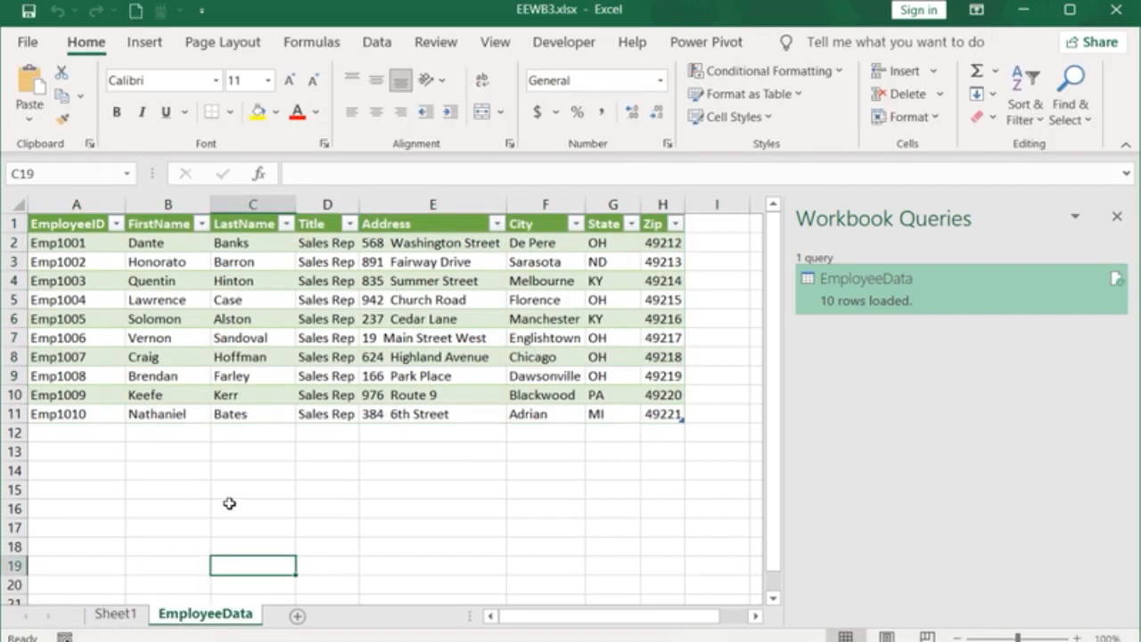
Step: Import SalesData.csv from the ExtremeXL folder as a new query from CSV and load it into the workbook
left_click(378, 45)
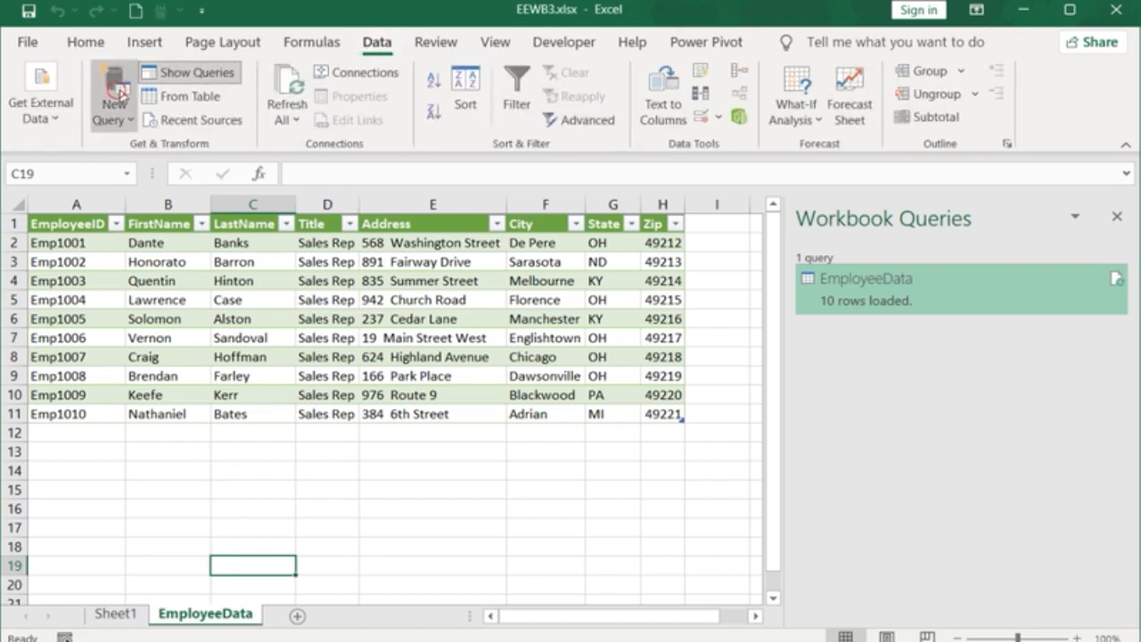
left_click(114, 111)
left_click(176, 158)
left_click(361, 208)
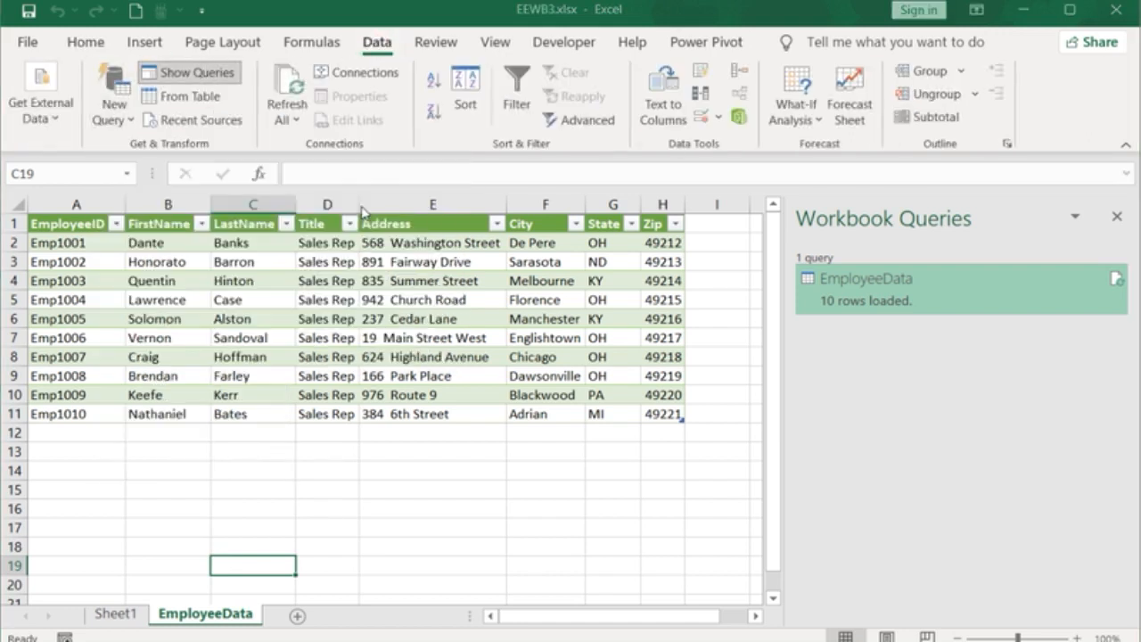
left_click(497, 332)
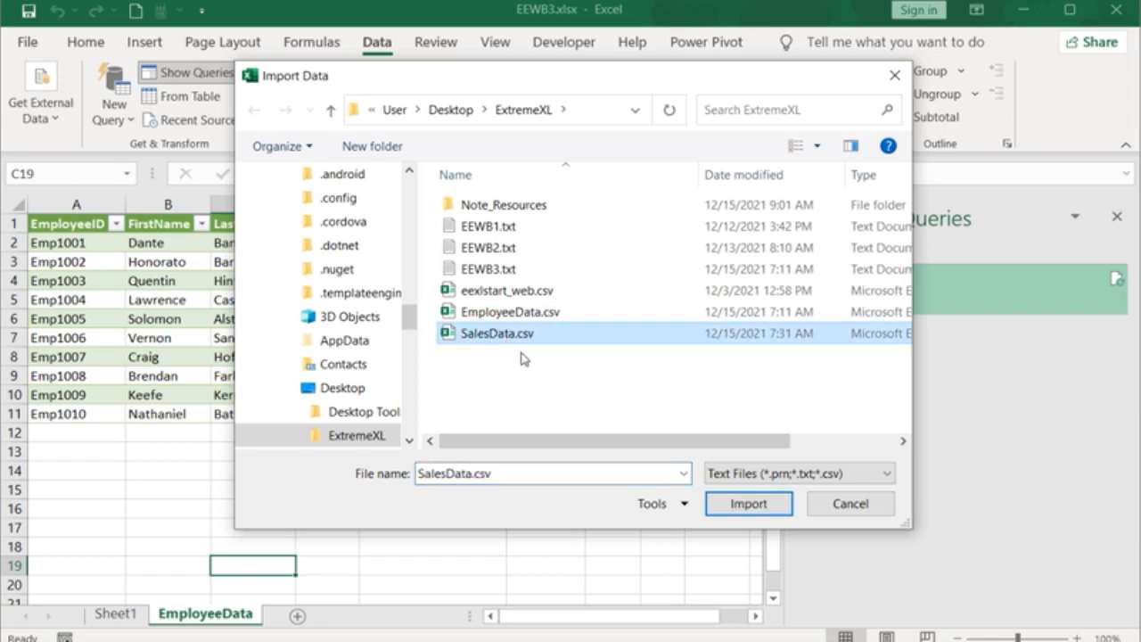
left_click(729, 506)
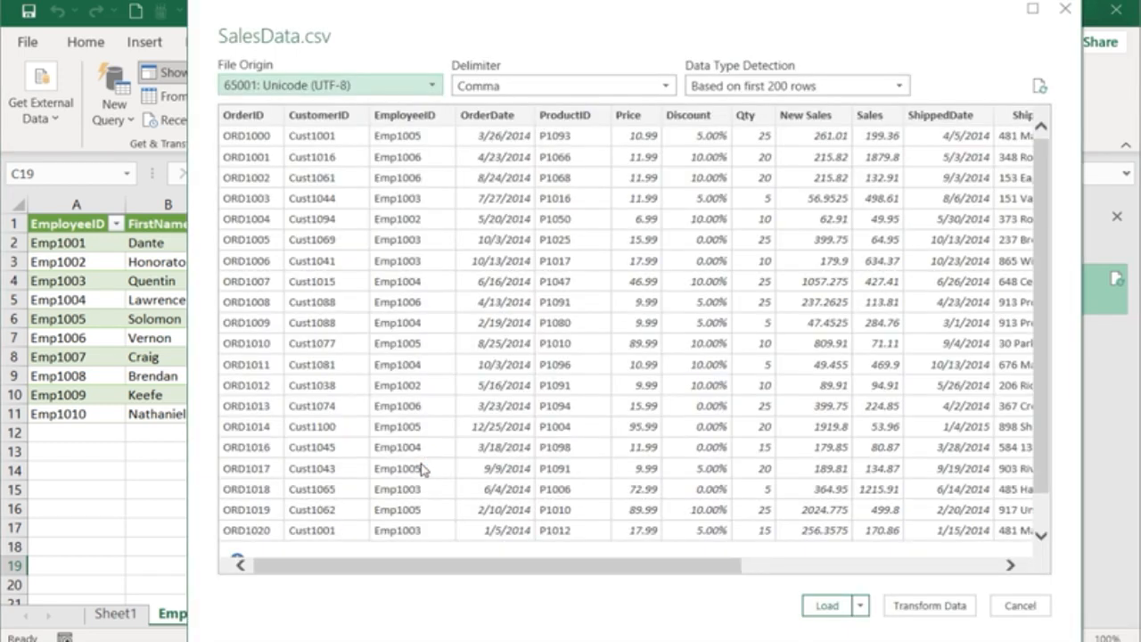
left_click(831, 611)
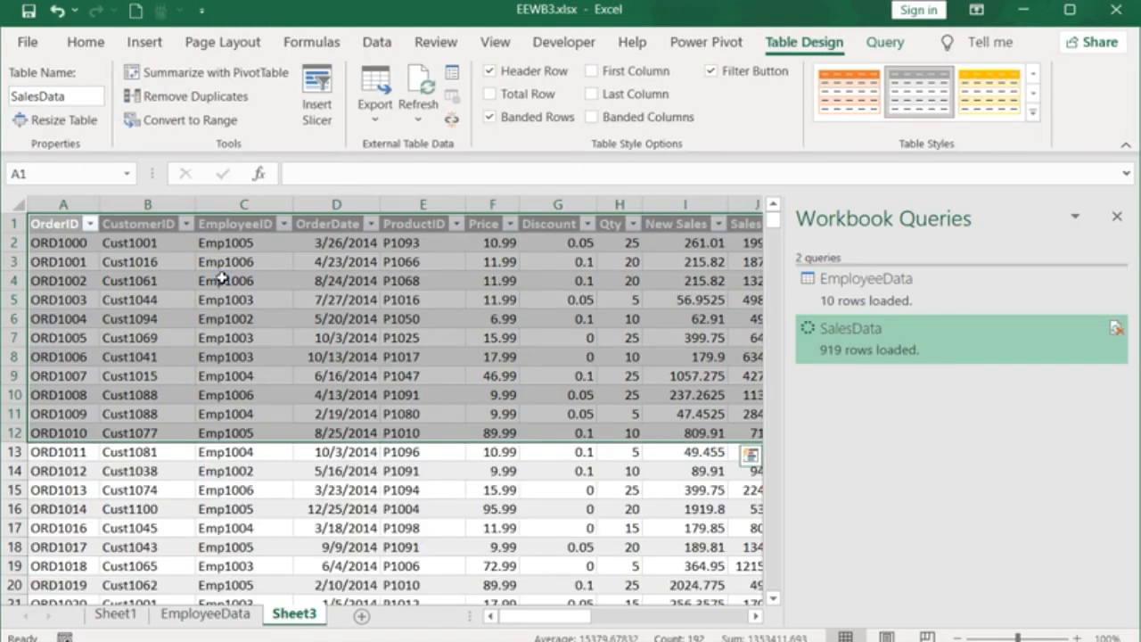
Step: Select and copy the SalesData table's name
left_click(94, 97)
key("ctrl+c")
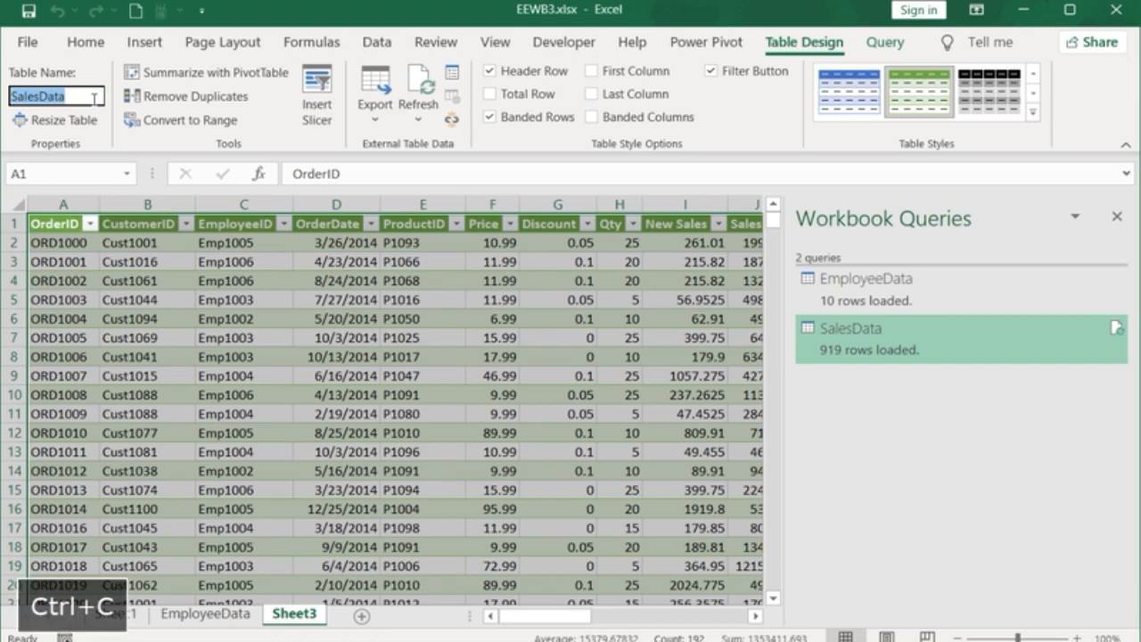
Step: Rename Sheet3 as SalesData and close the Workbook Queries pane
double_click(294, 613)
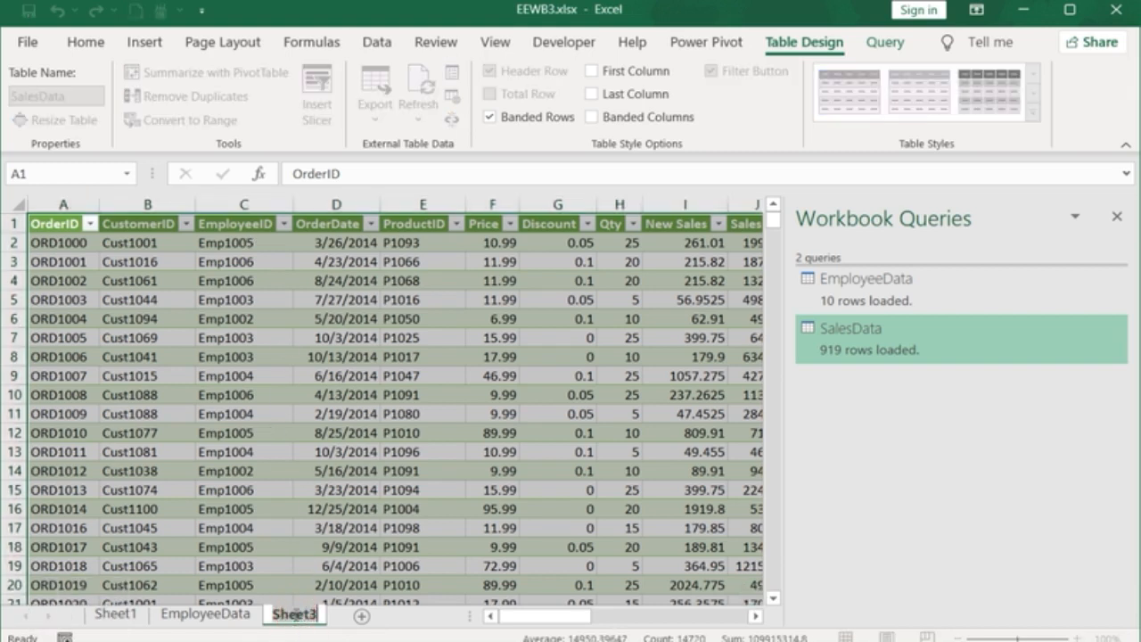
key("ctrl+v")
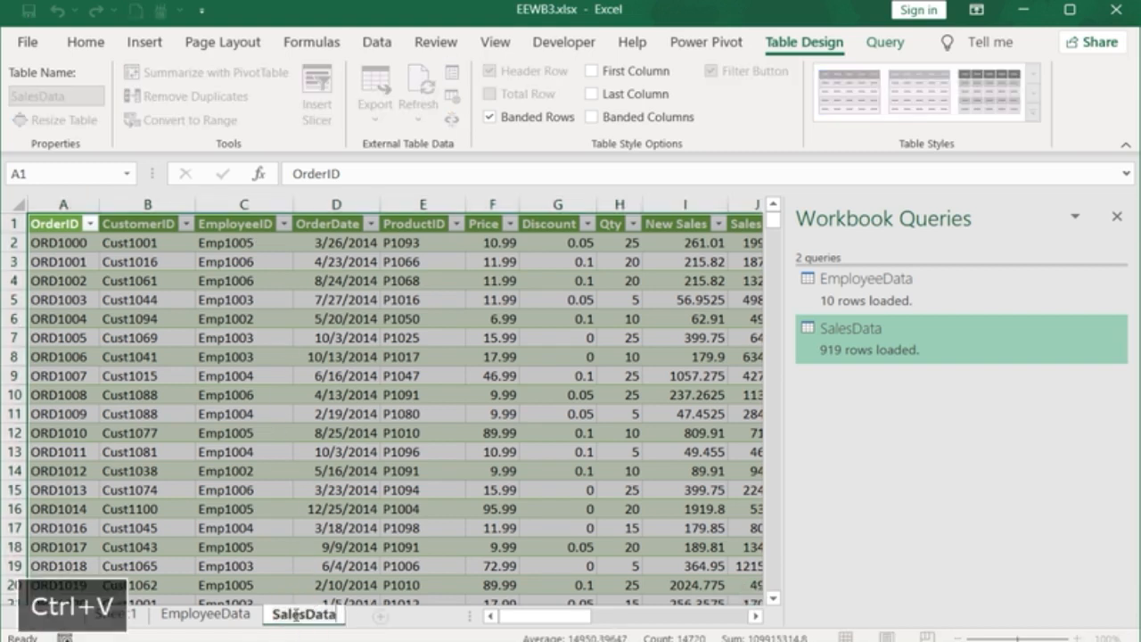
left_click(1119, 221)
left_click(863, 338)
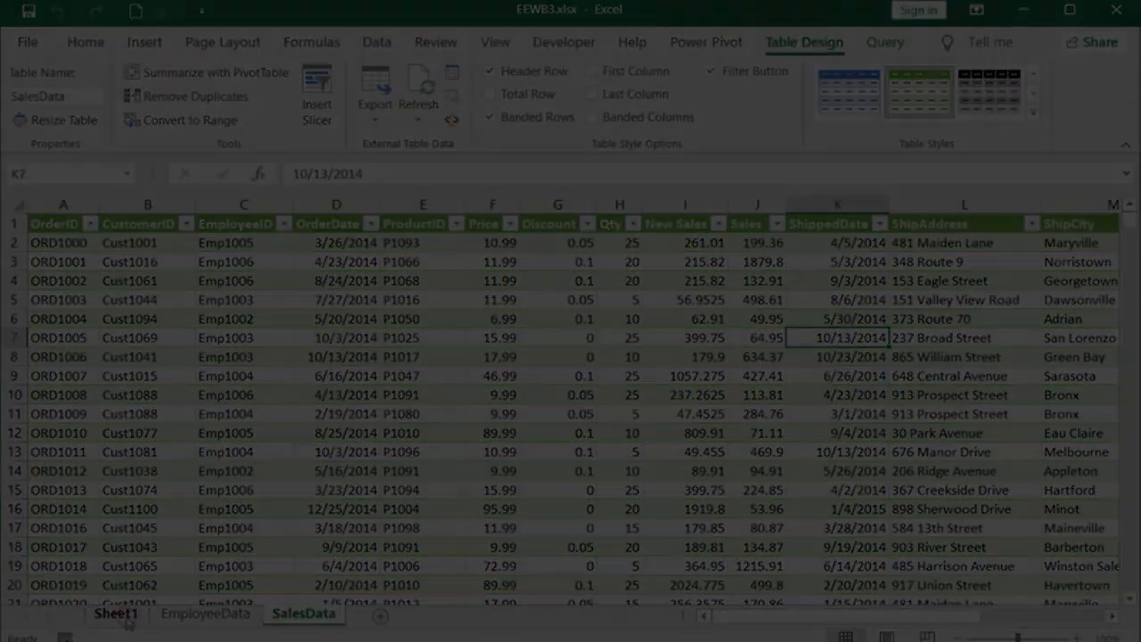
Step: Insert a new table column before column B on the EmployeeData sheet
left_click(115, 613)
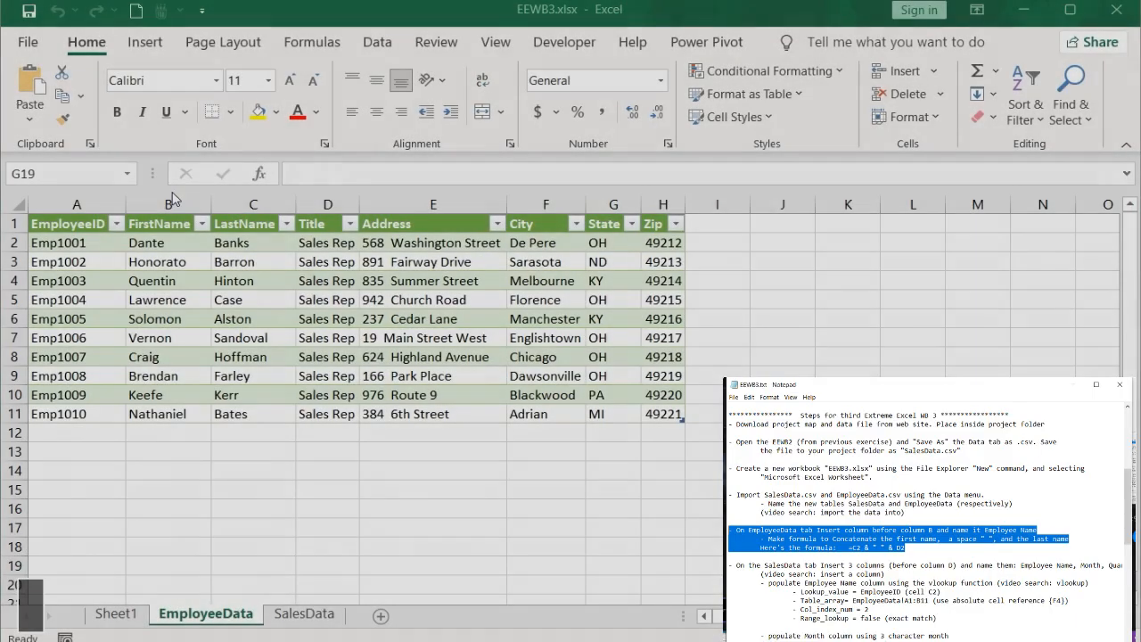
left_click(165, 203)
right_click(165, 203)
left_click(219, 369)
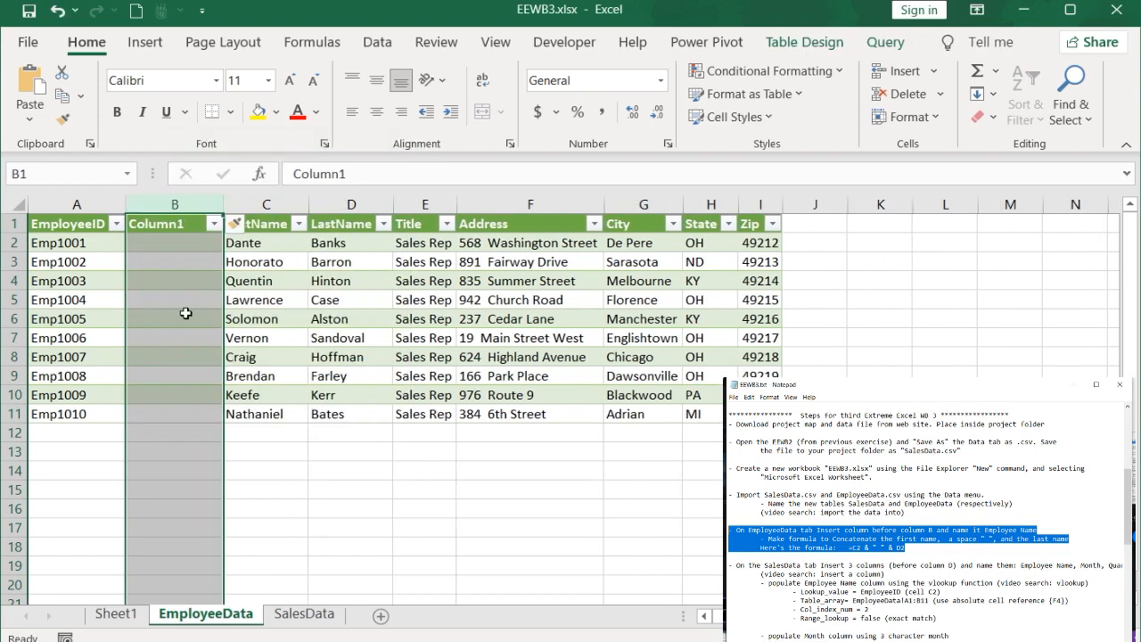
Step: Rename the new column's header as Employee Name
left_click_drag(368, 170, 290, 167)
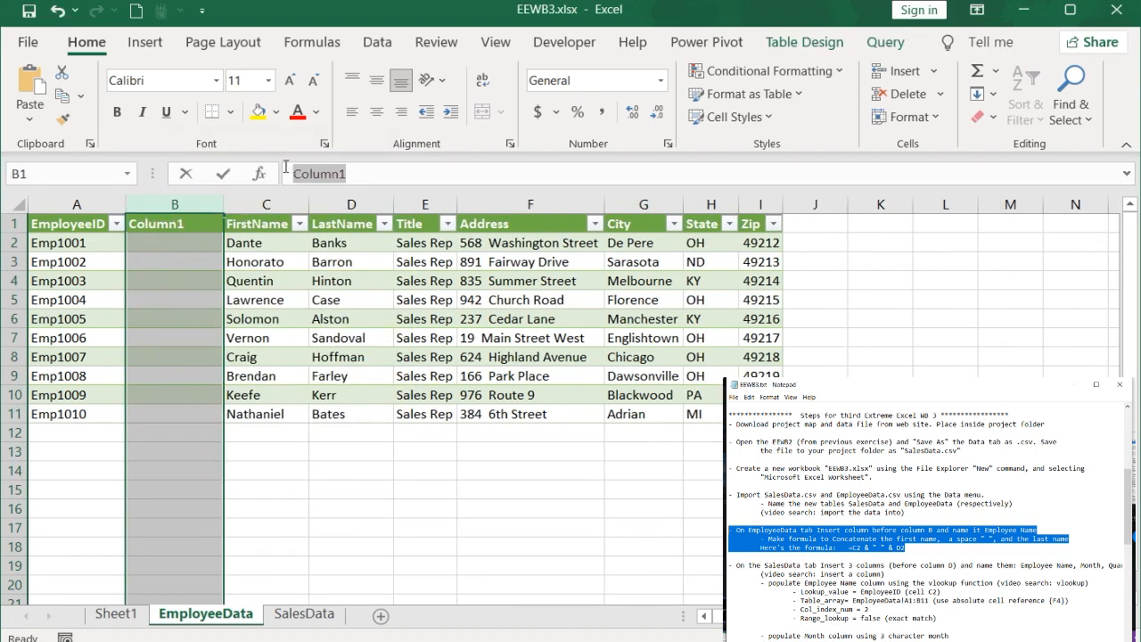
key("ctrl+c")
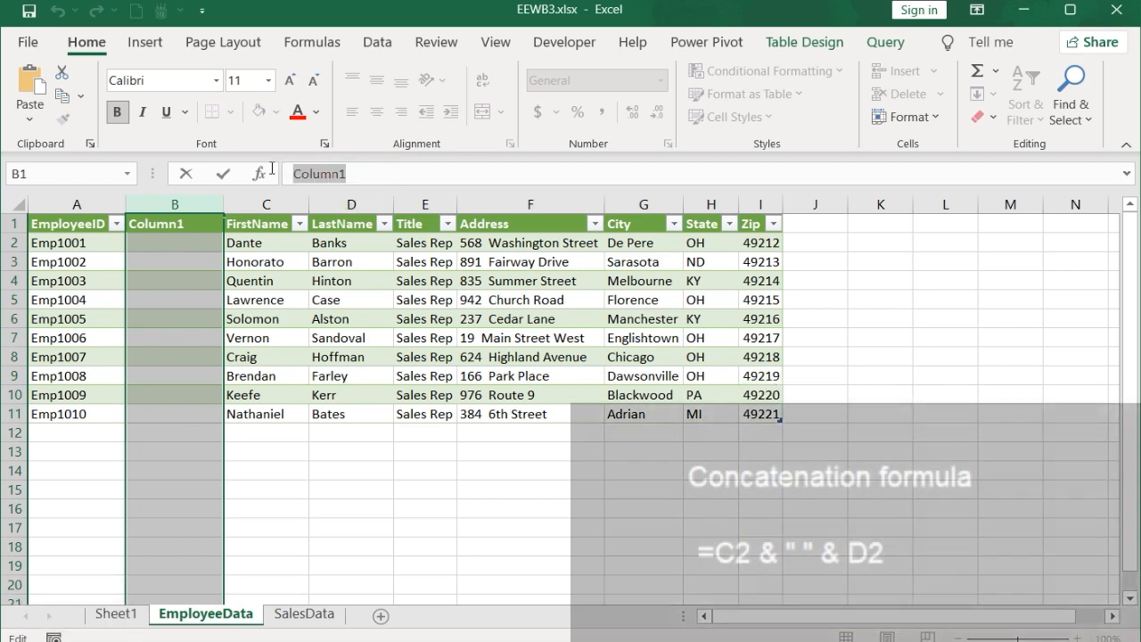
key("ctrl+v")
key("Return")
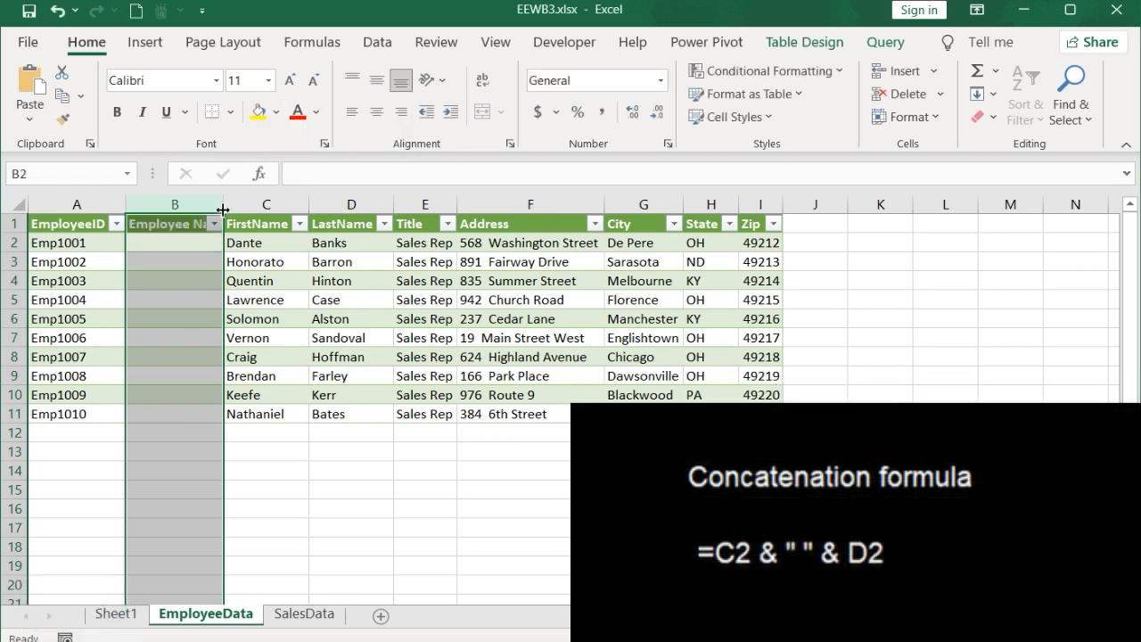
Step: Enter the formula =C2 & " " & D2 in B2 to combine first and last names
left_click(190, 242)
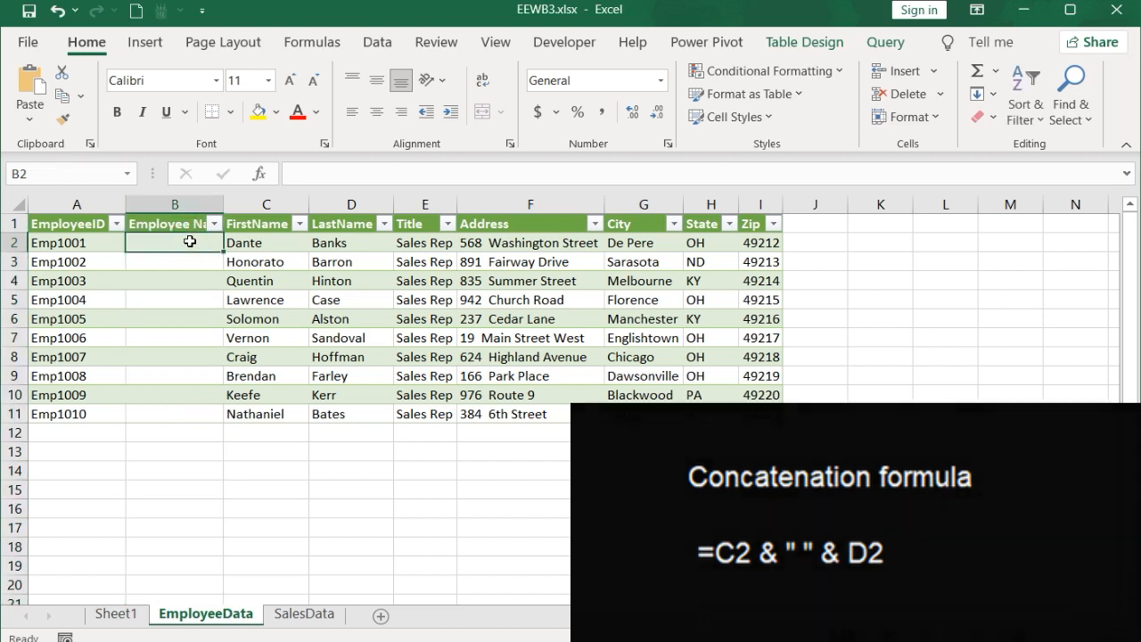
key("ctrl+c")
left_click(303, 171)
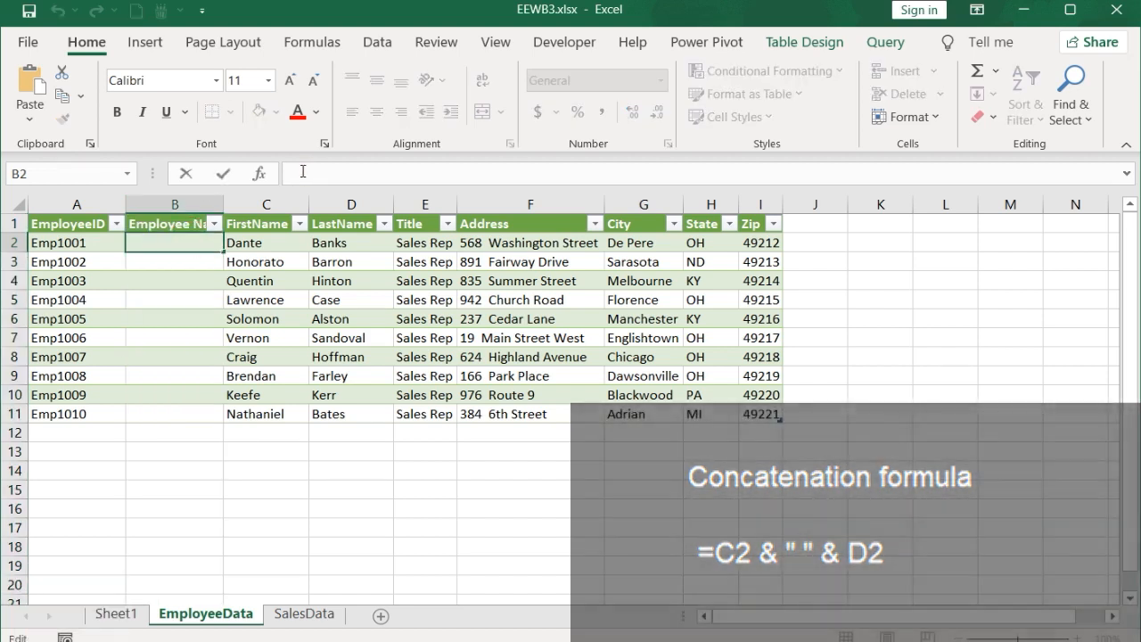
key("ctrl+v")
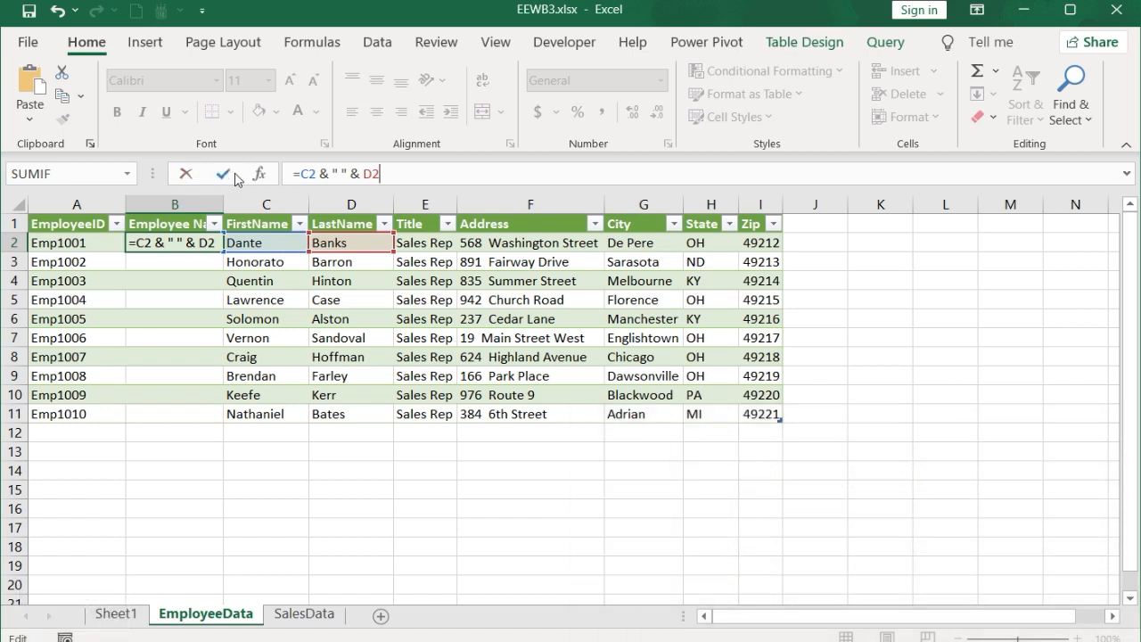
left_click(222, 174)
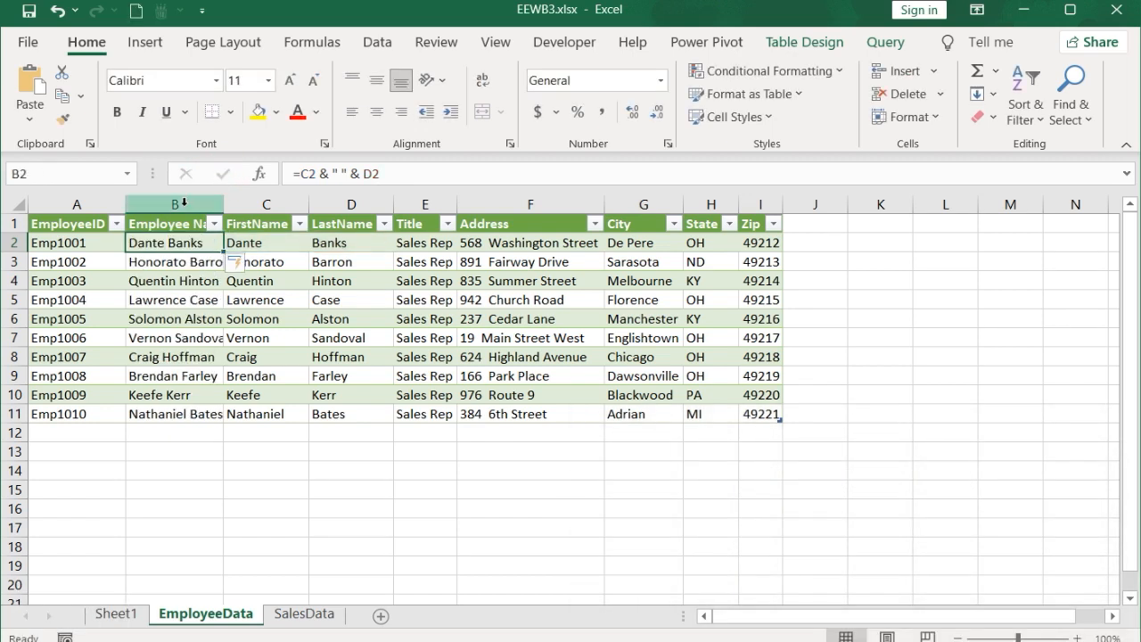
Step: Convert the Employee Name column's formulas to values by copying and pasting as values
left_click_drag(170, 223, 182, 414)
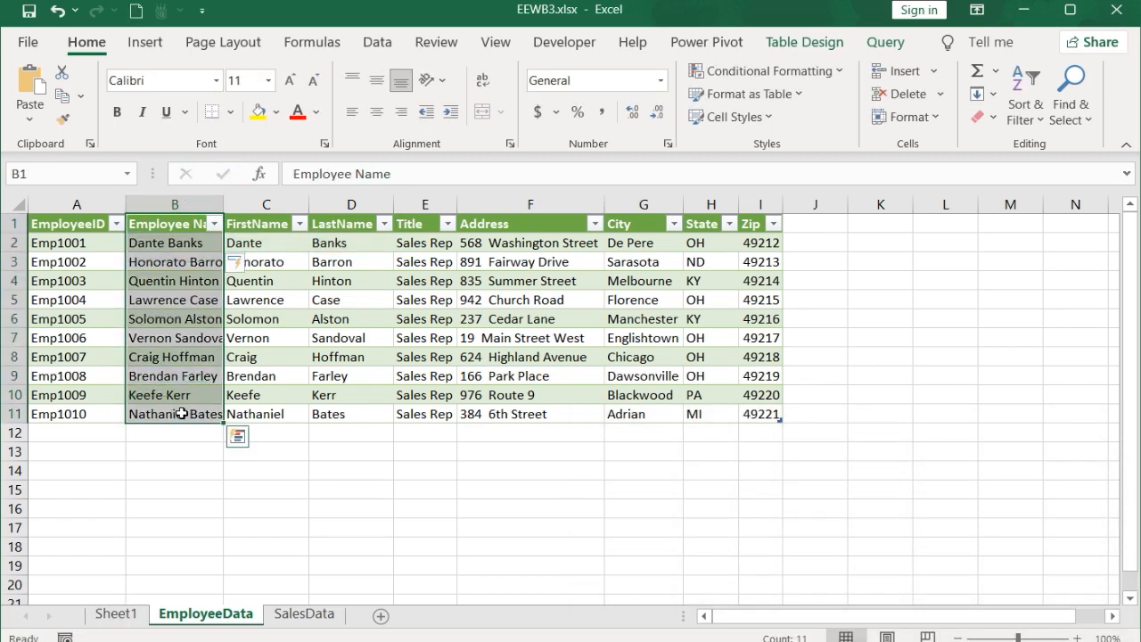
key("ctrl+c")
right_click(198, 318)
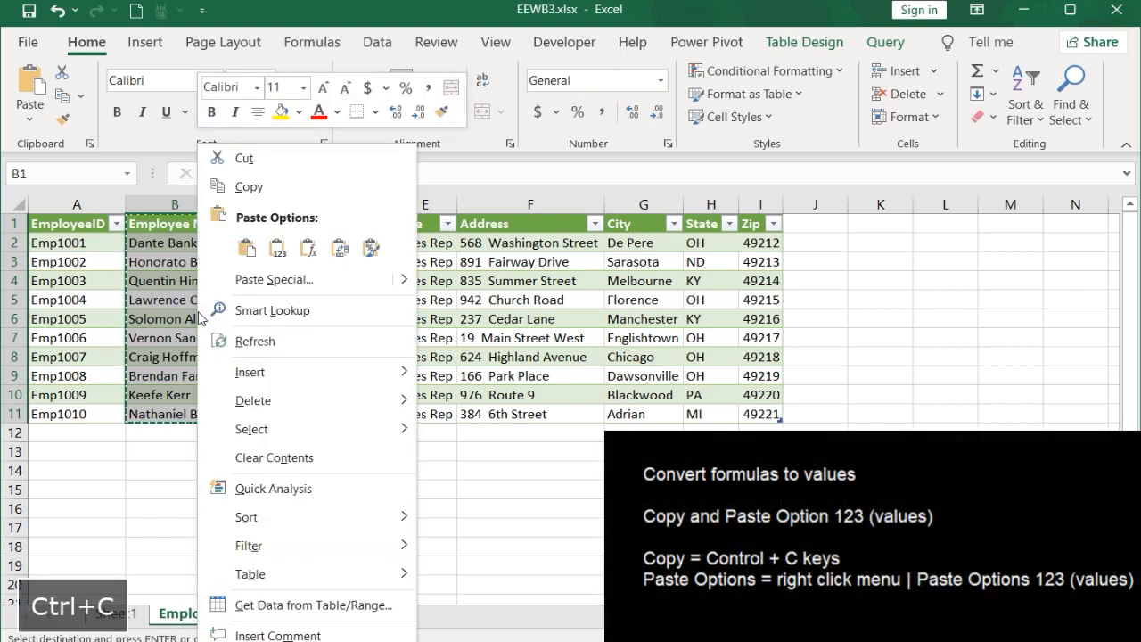
left_click(278, 249)
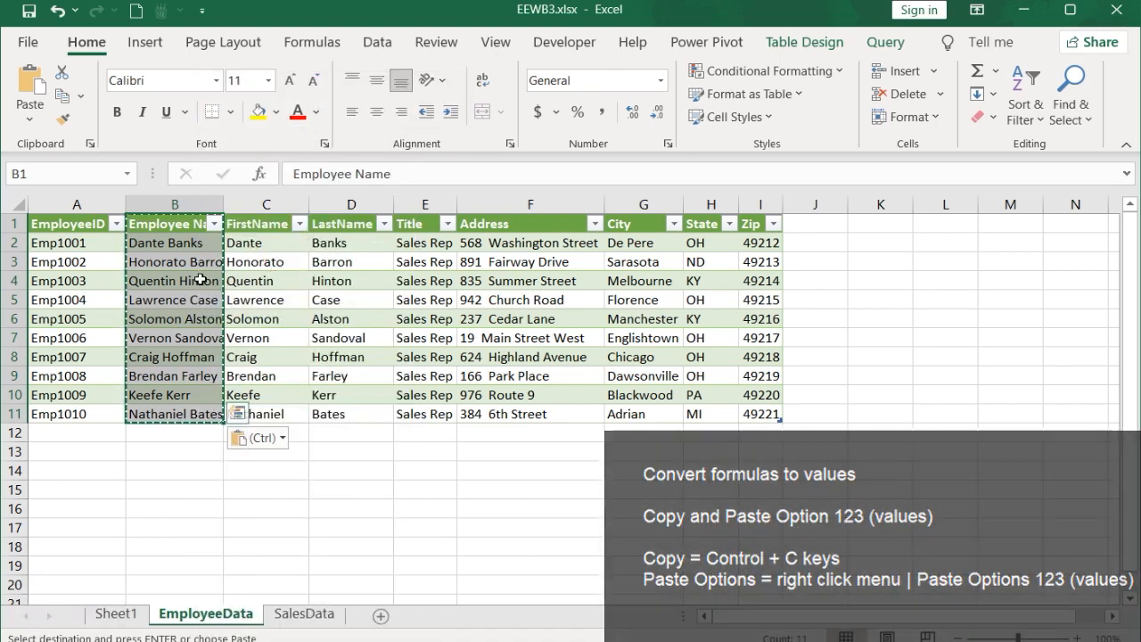
left_click(194, 277)
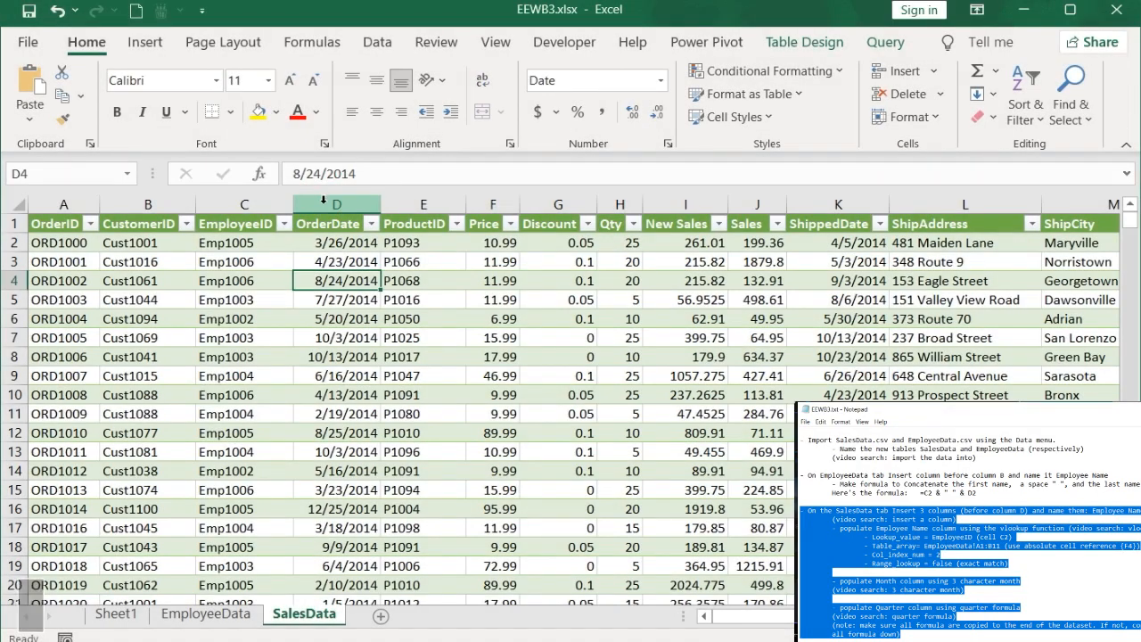
Step: Insert three new table columns before the OrderDate column on the SalesData sheet
left_click(324, 200)
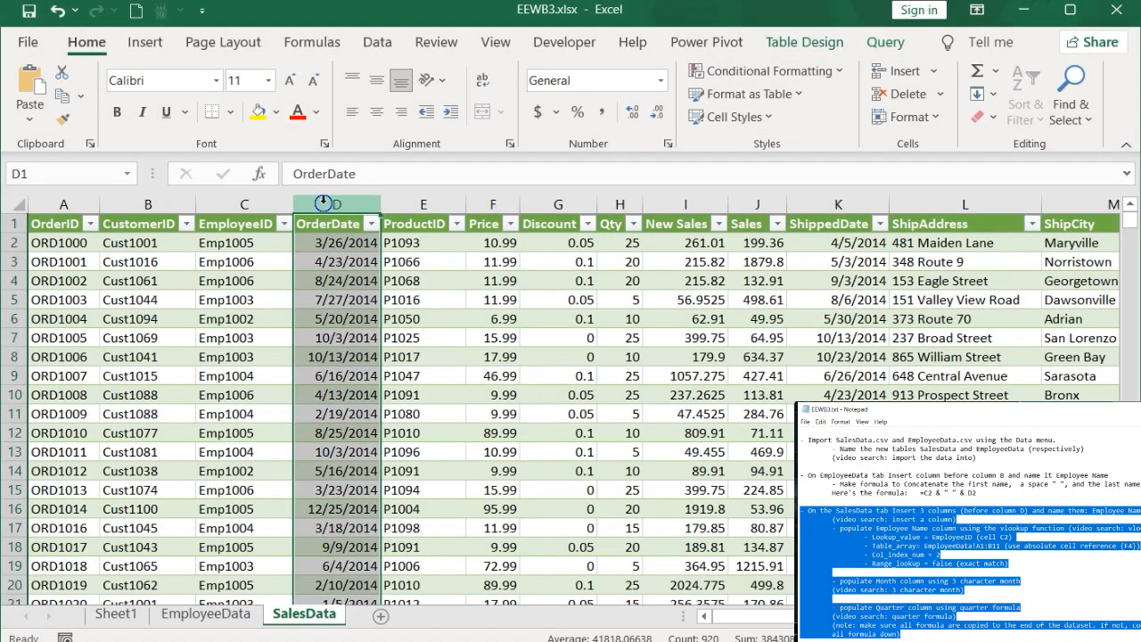
right_click(325, 202)
left_click(371, 370)
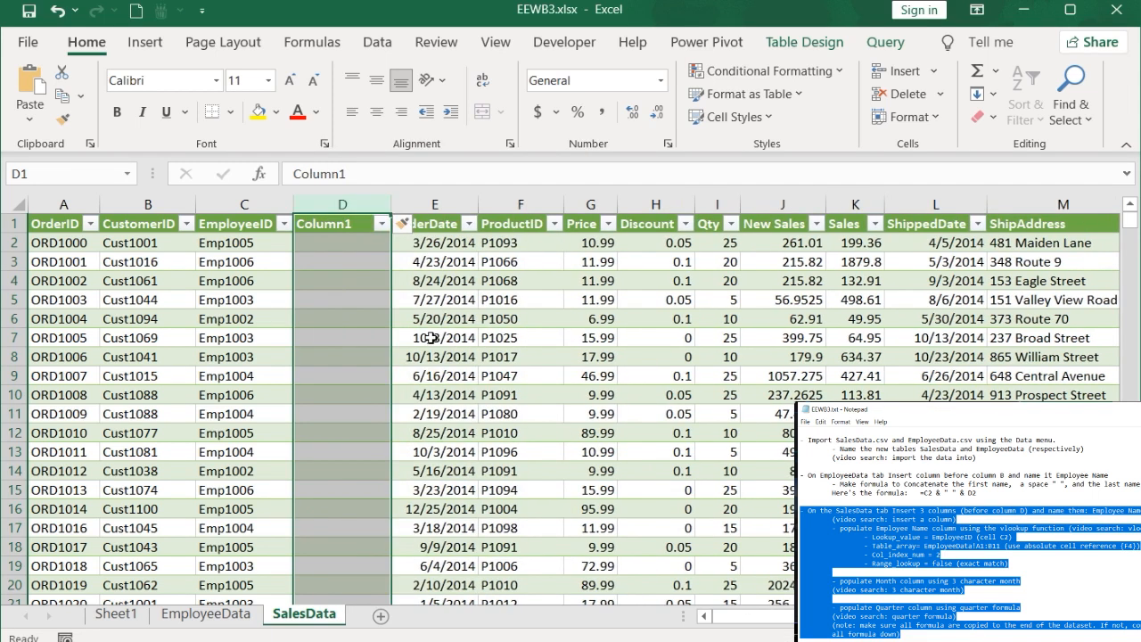
key("ctrl+y")
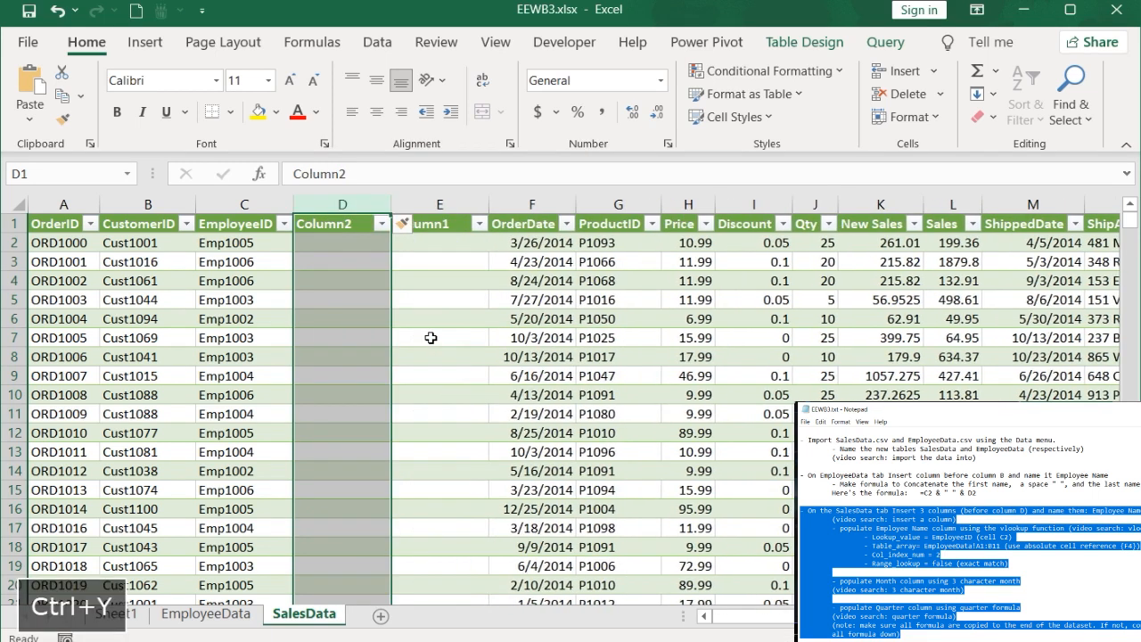
key("ctrl+y")
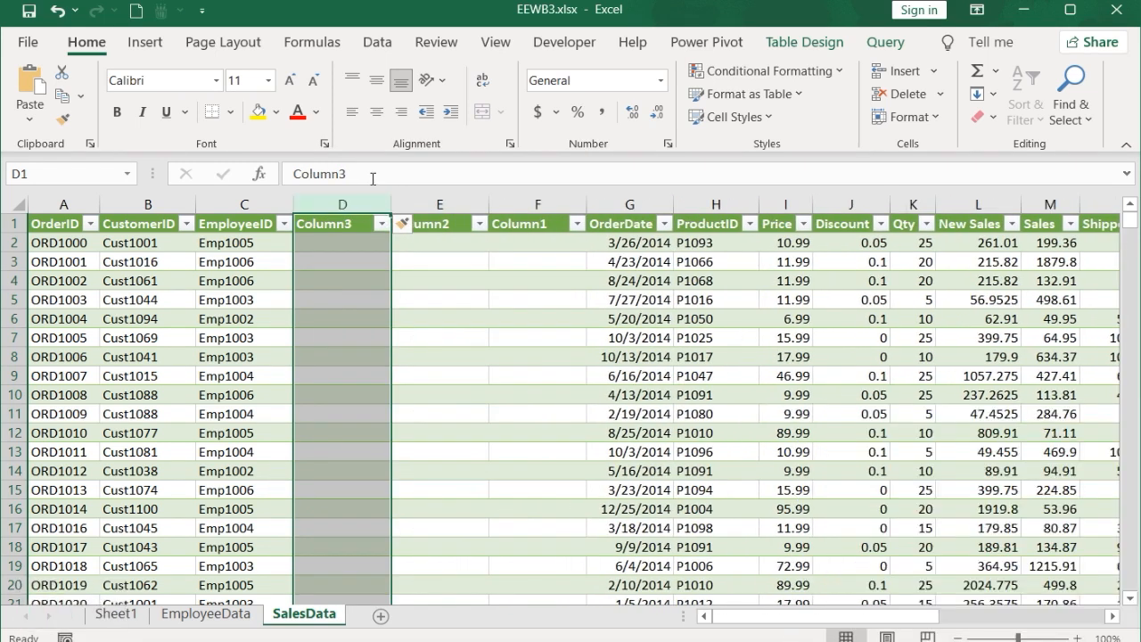
Step: Name the three new columns Employee Name, Month and Quarter
left_click_drag(296, 174, 276, 176)
key("ctrl+v")
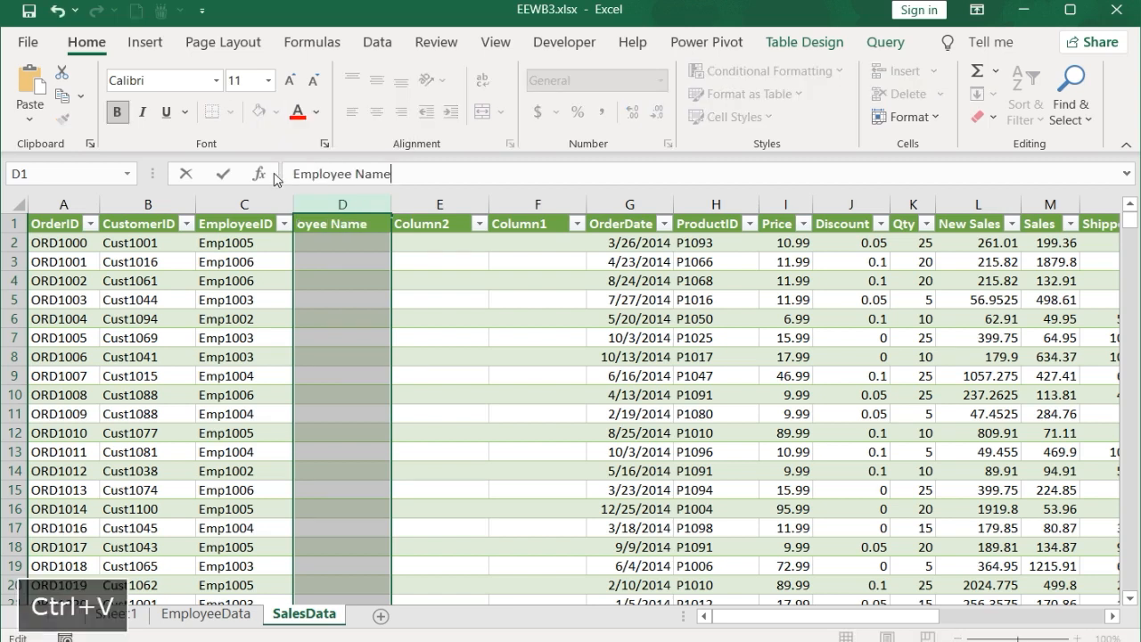
key("Return")
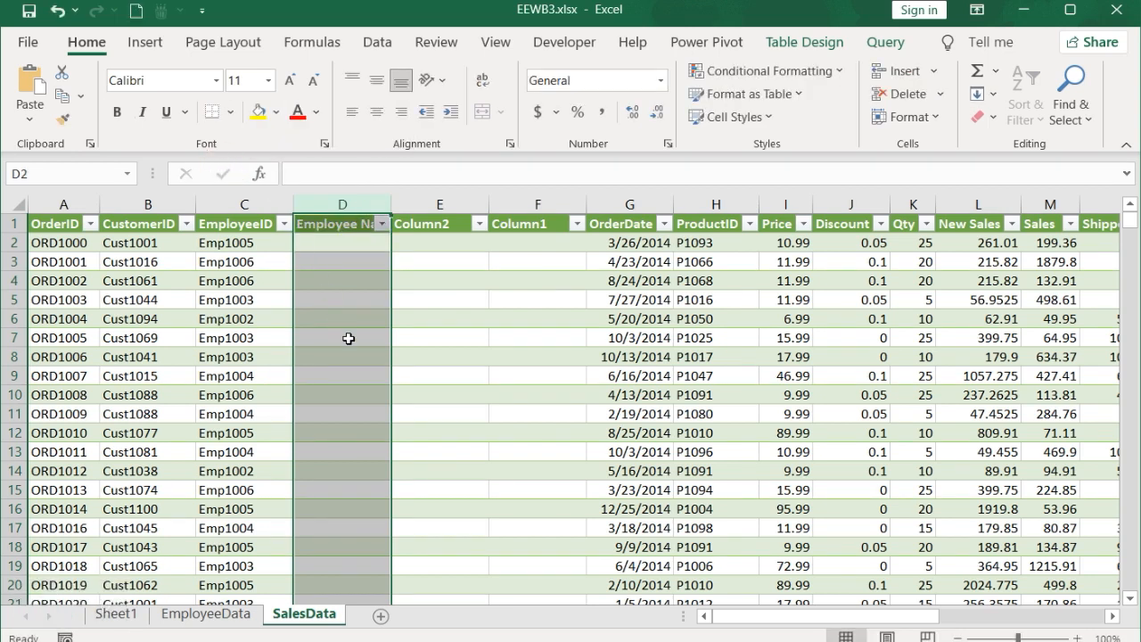
left_click(428, 224)
key("ctrl+v")
left_click(553, 224)
key("ctrl+v")
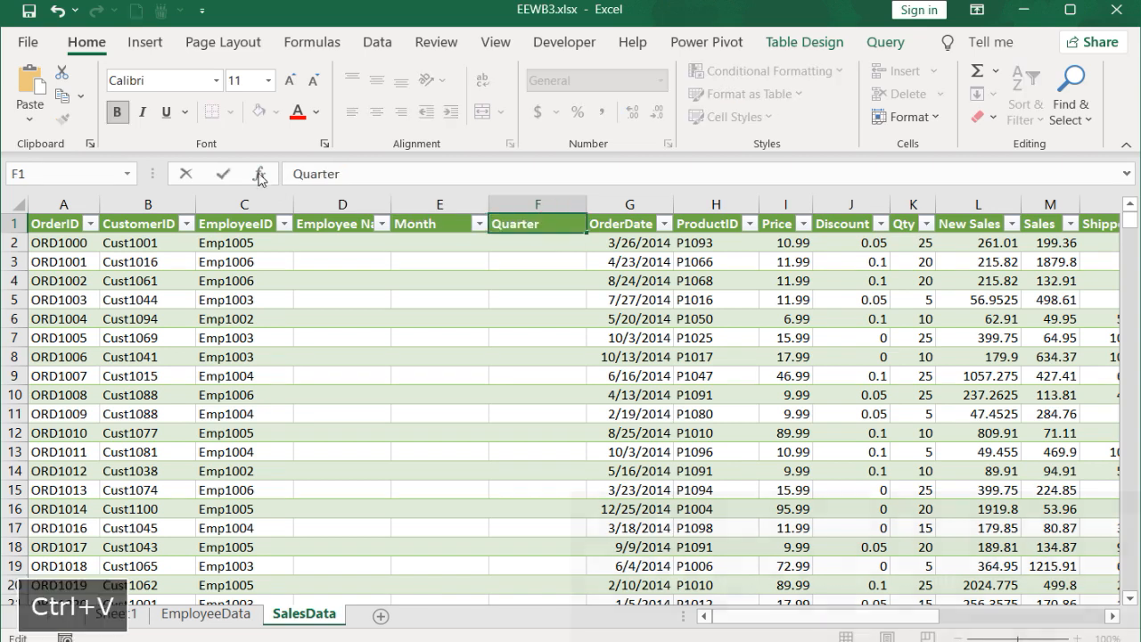
Step: Start a VLOOKUP formula in D2 of the Employee Name column using the row's EmployeeID as the lookup value
left_click(224, 173)
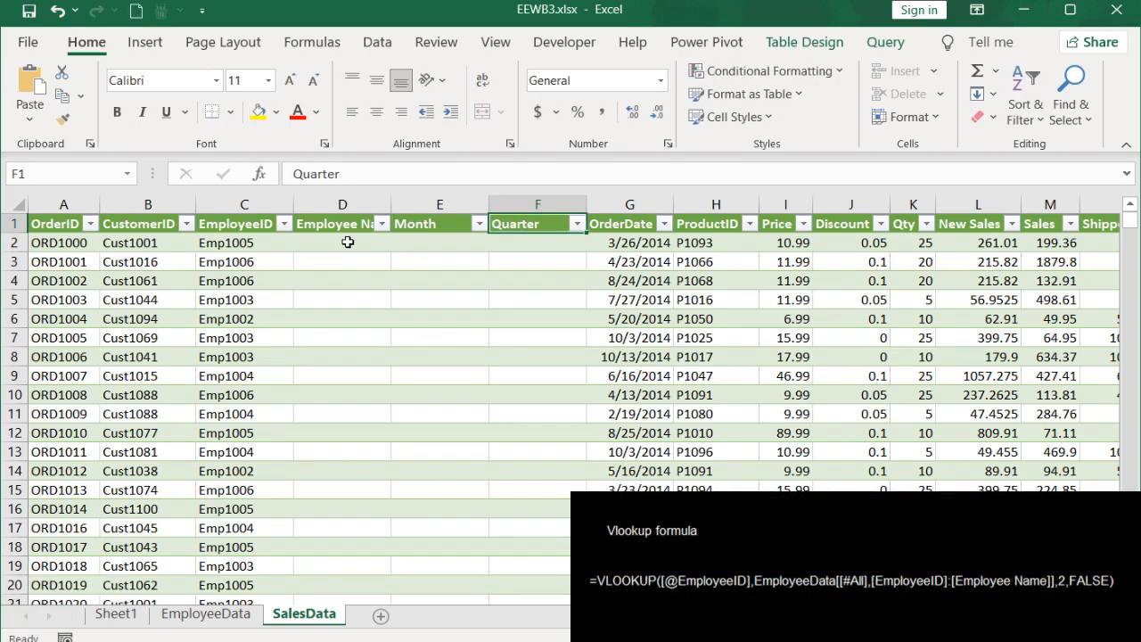
left_click(347, 243)
key("ctrl+v")
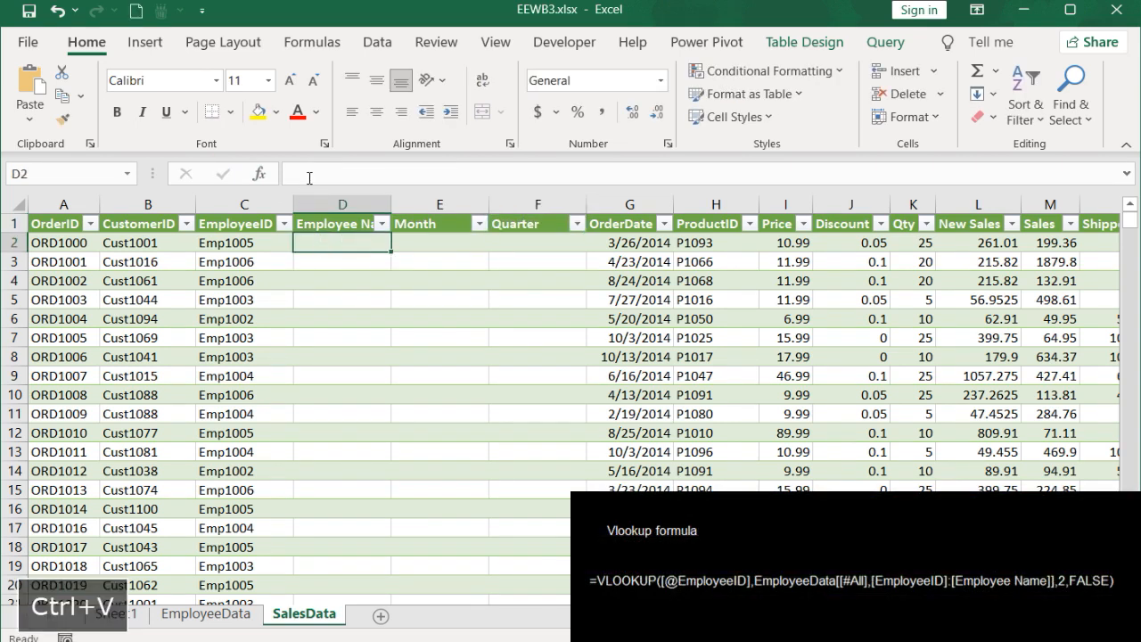
left_click(310, 174)
type("=v")
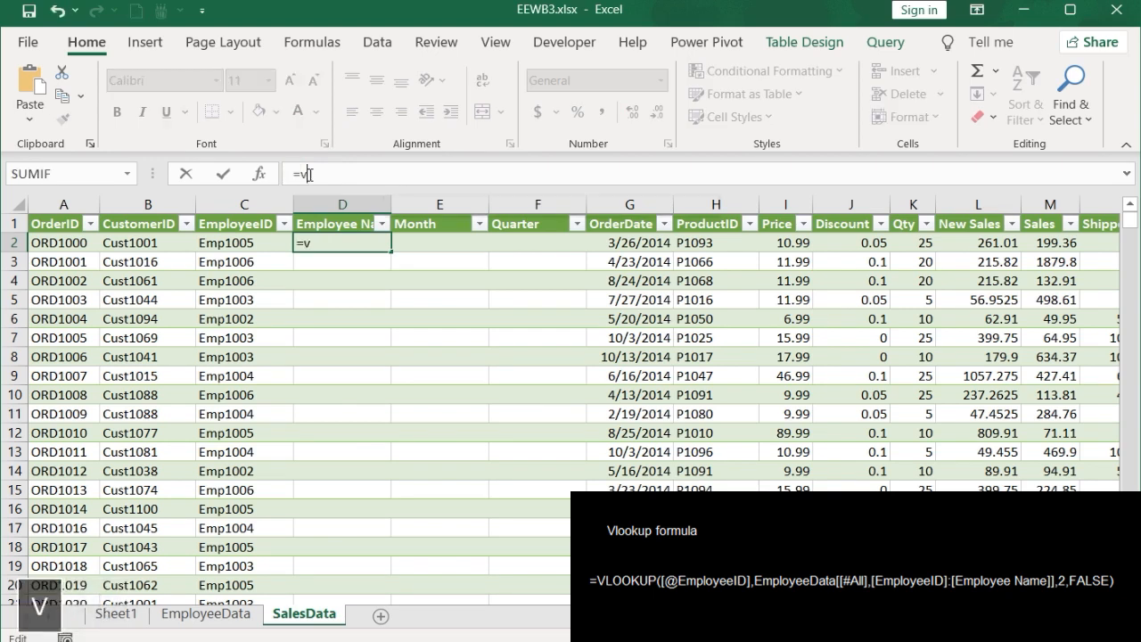
type("lokku")
key("BackSpace")
key("BackSpace")
key("BackSpace")
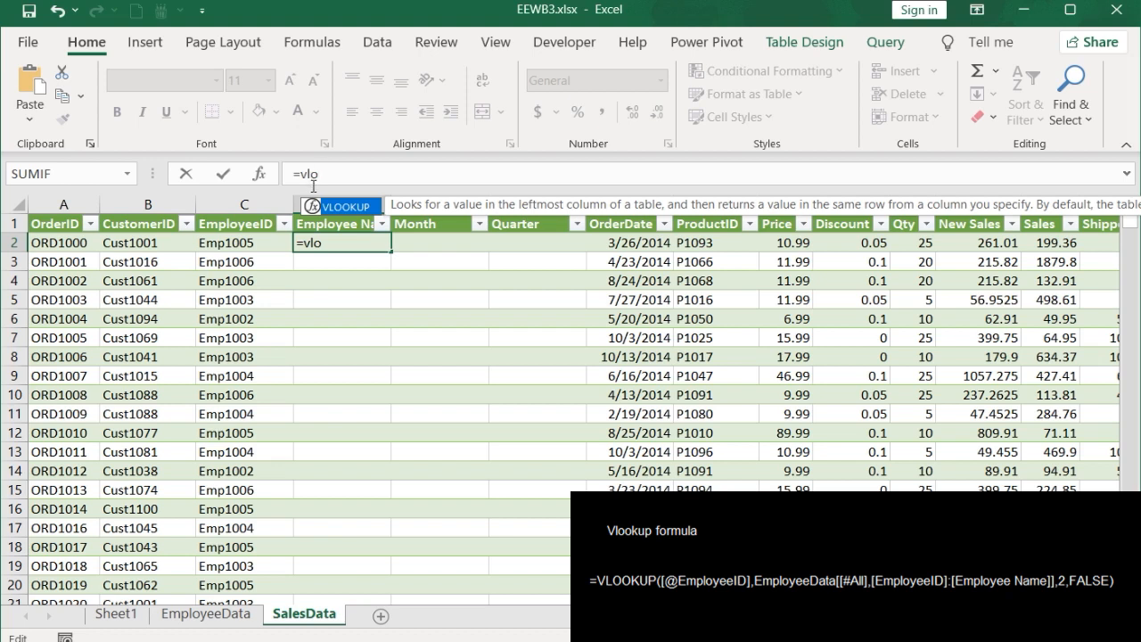
double_click(342, 207)
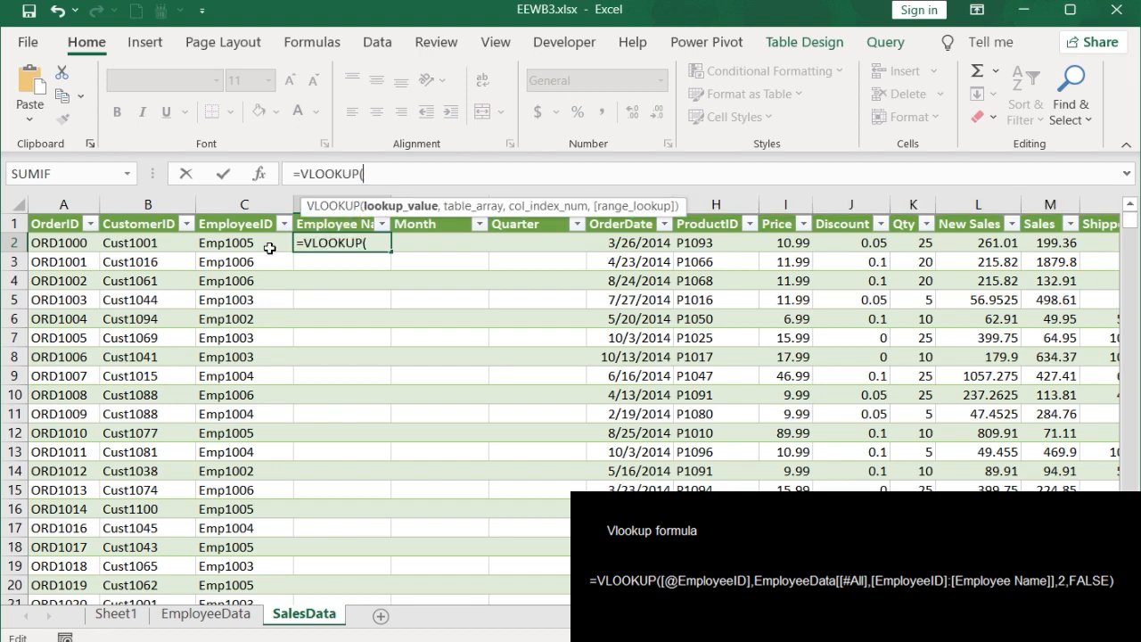
left_click(239, 245)
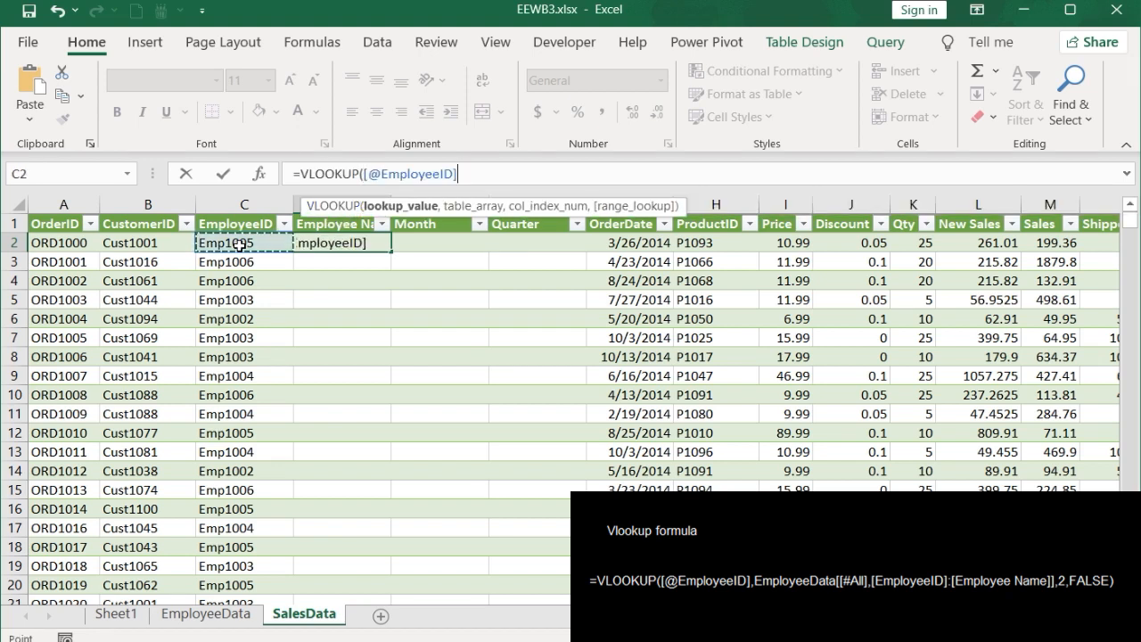
type(",")
Step: Complete the VLOOKUP with EmployeeData columns EmployeeID to Employee Name as the table, column 2 and FALSE for exact match
left_click(206, 614)
left_click_drag(92, 223, 173, 404)
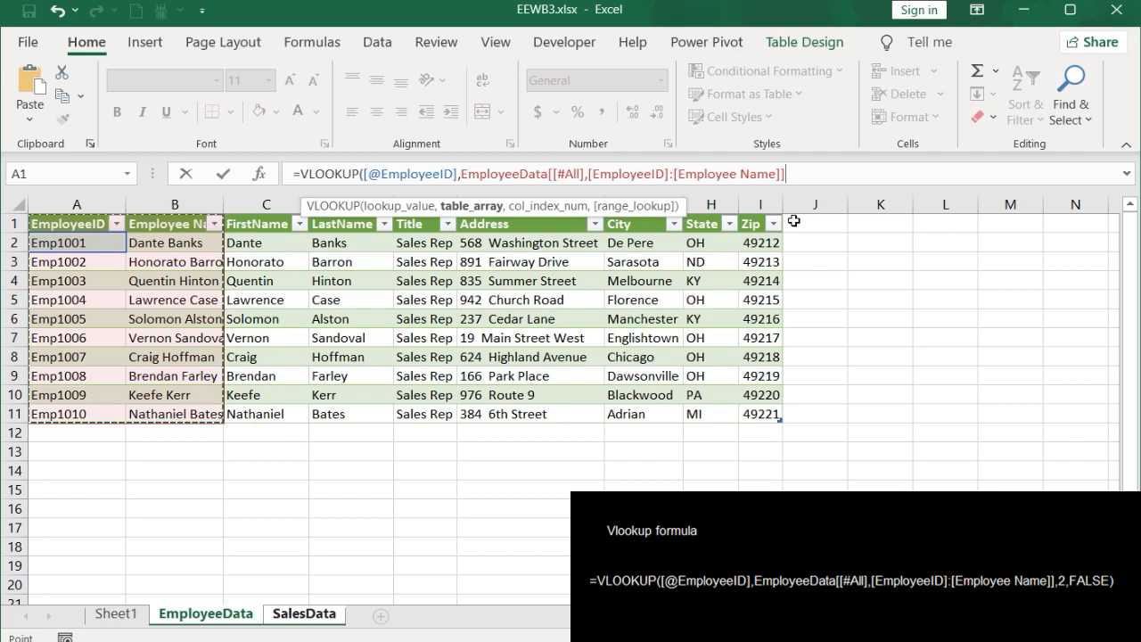
left_click(808, 173)
type(",2,f")
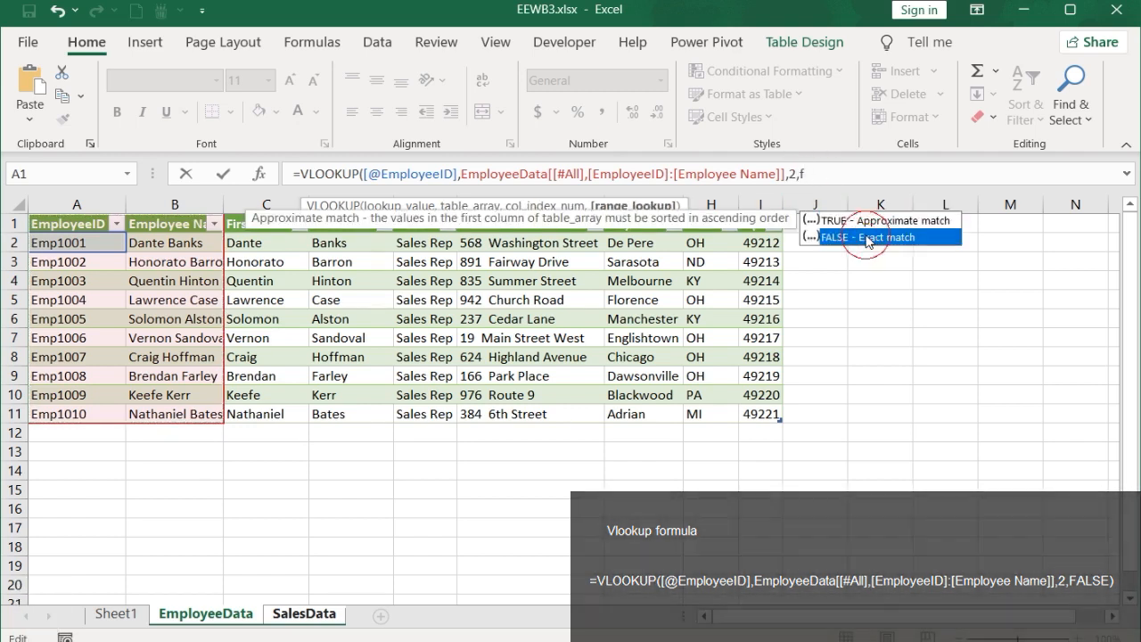
double_click(865, 236)
key("Return")
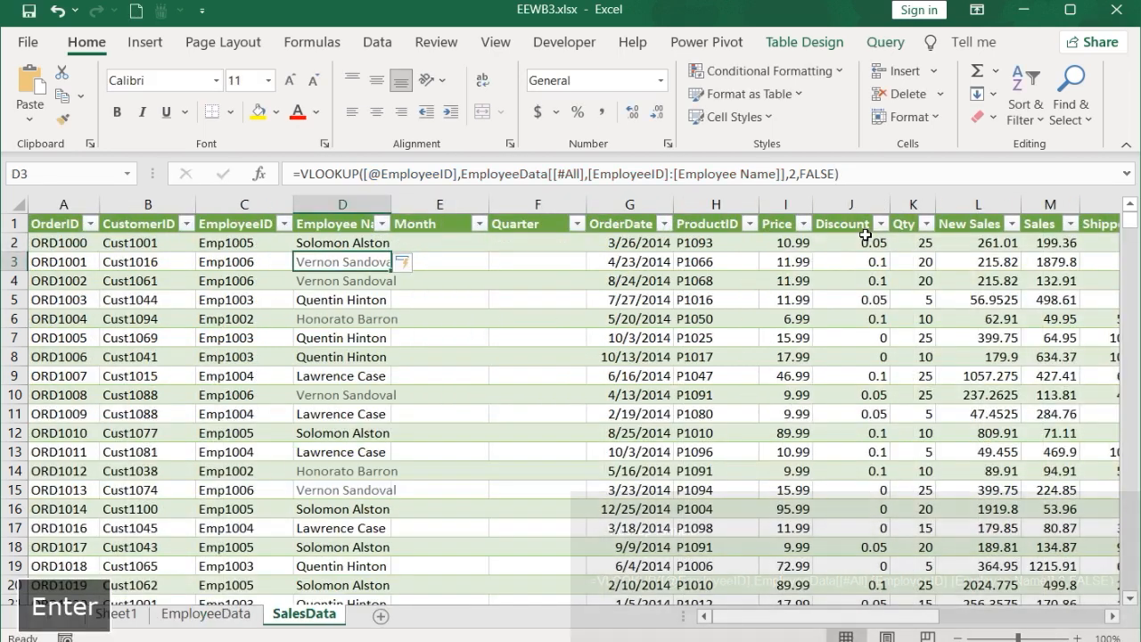
left_click(458, 245)
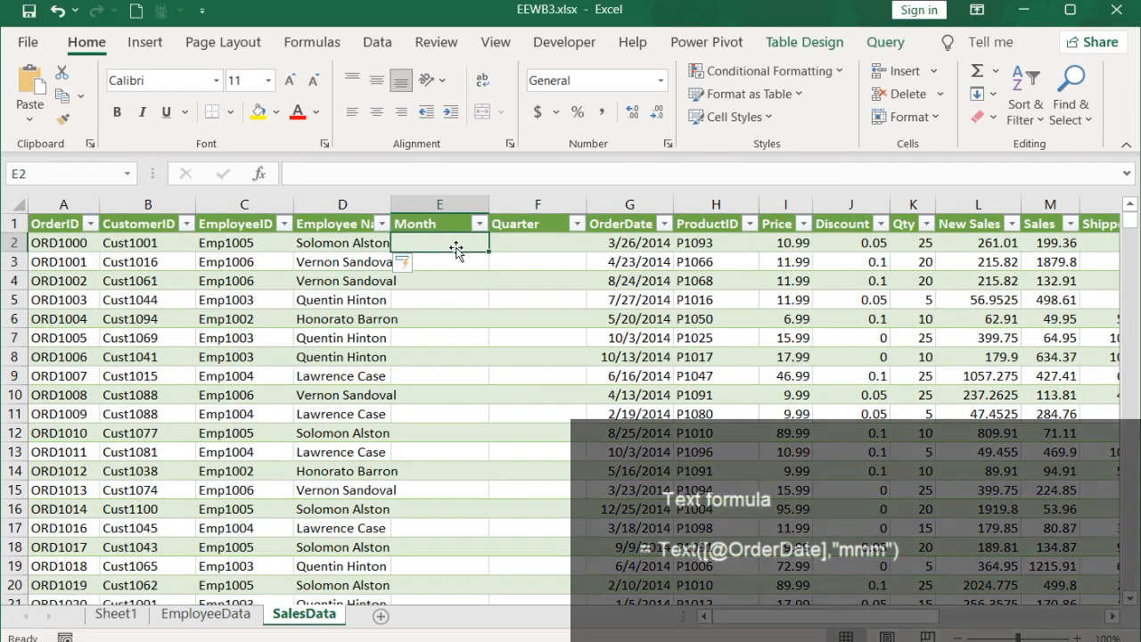
type("=text(")
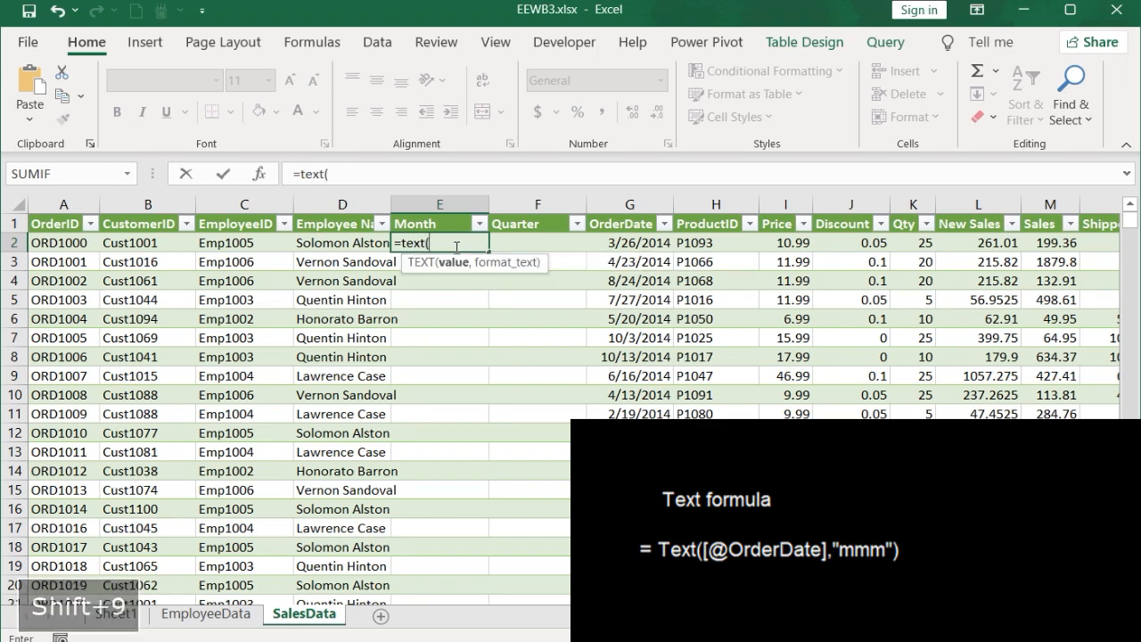
left_click(637, 242)
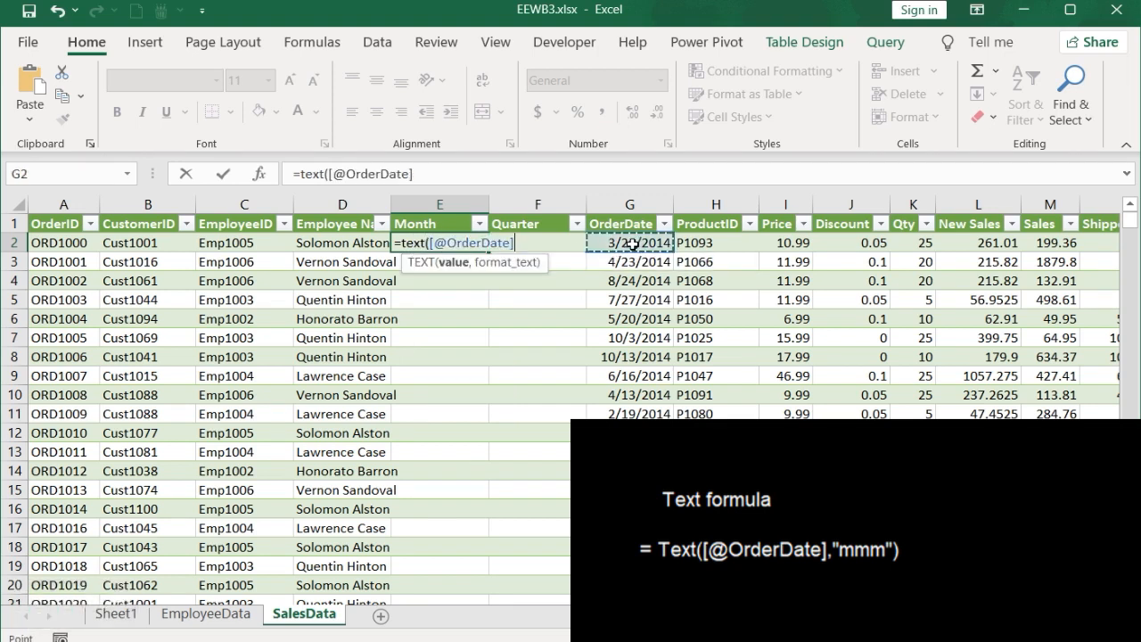
type(",\"mmm\")")
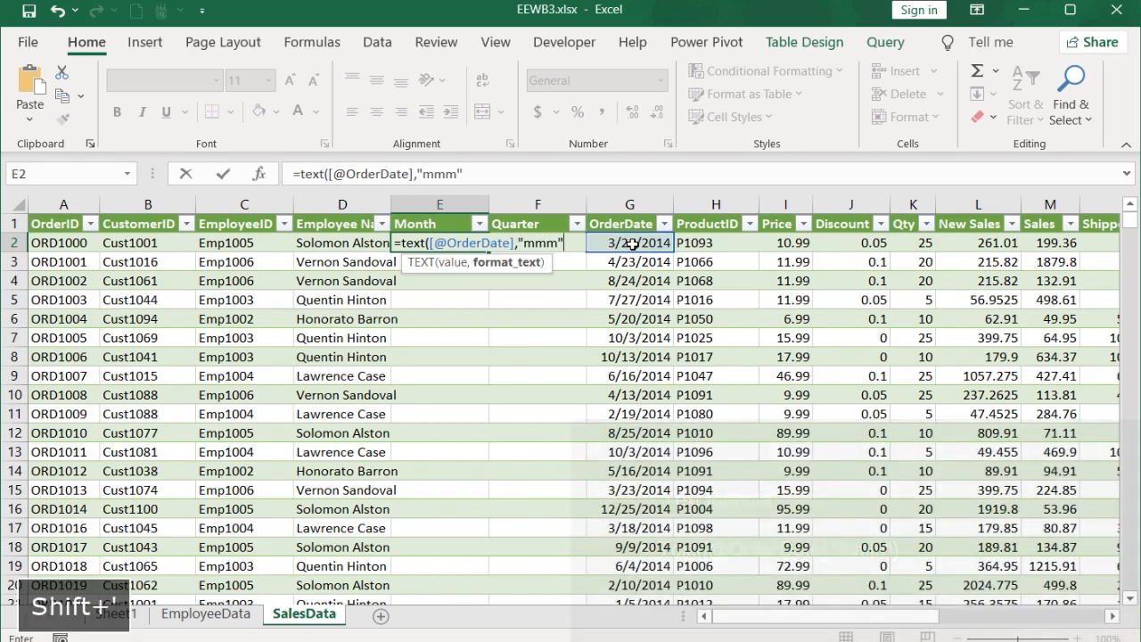
key("Return")
left_click(561, 242)
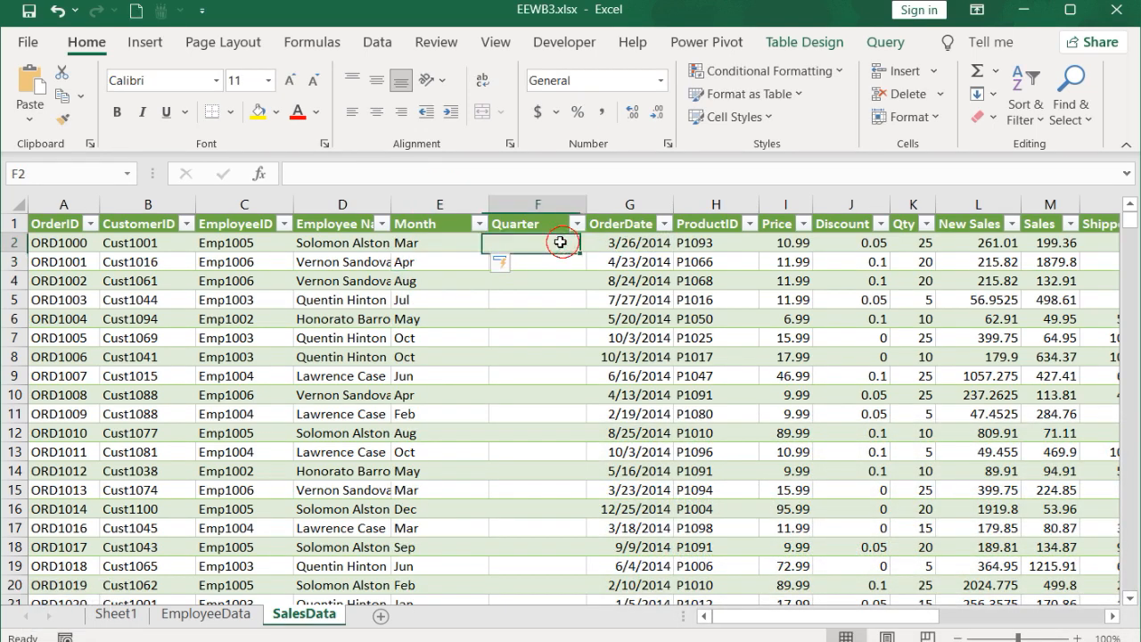
key("ctrl+z")
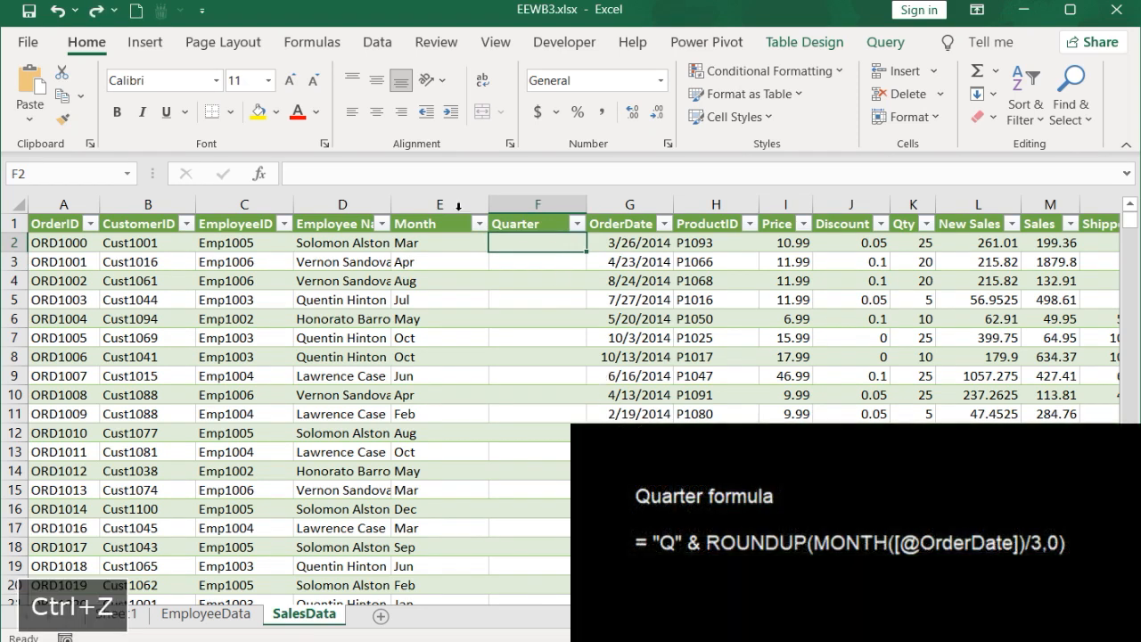
left_click(375, 174)
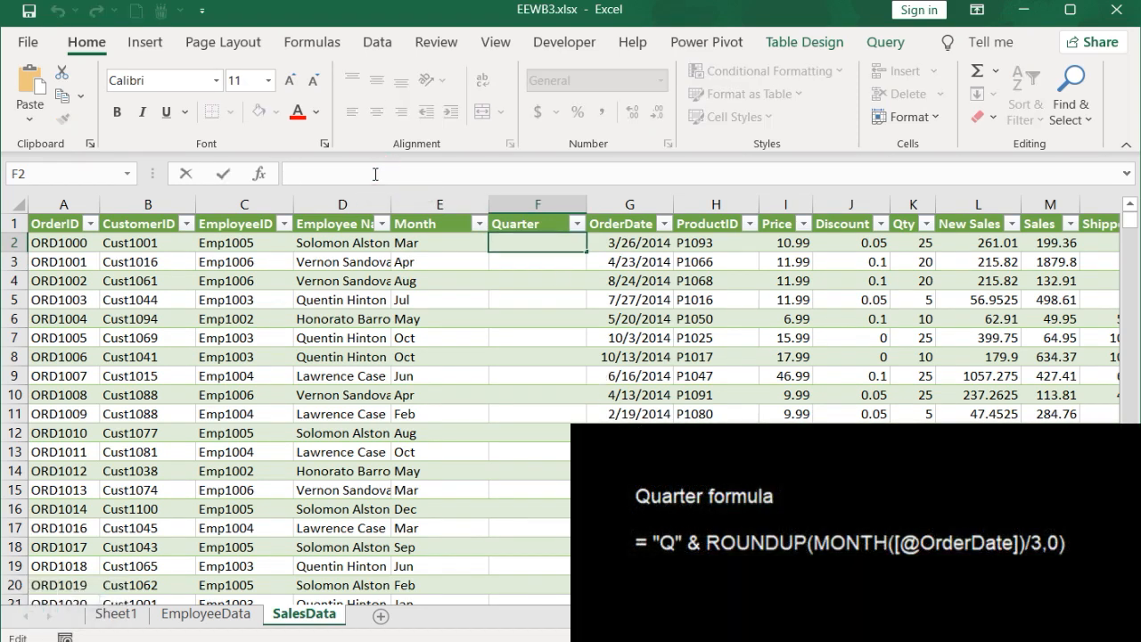
type("= \"Q\" & ROUNDUP(MONTH([@OrderDate])/3,0)")
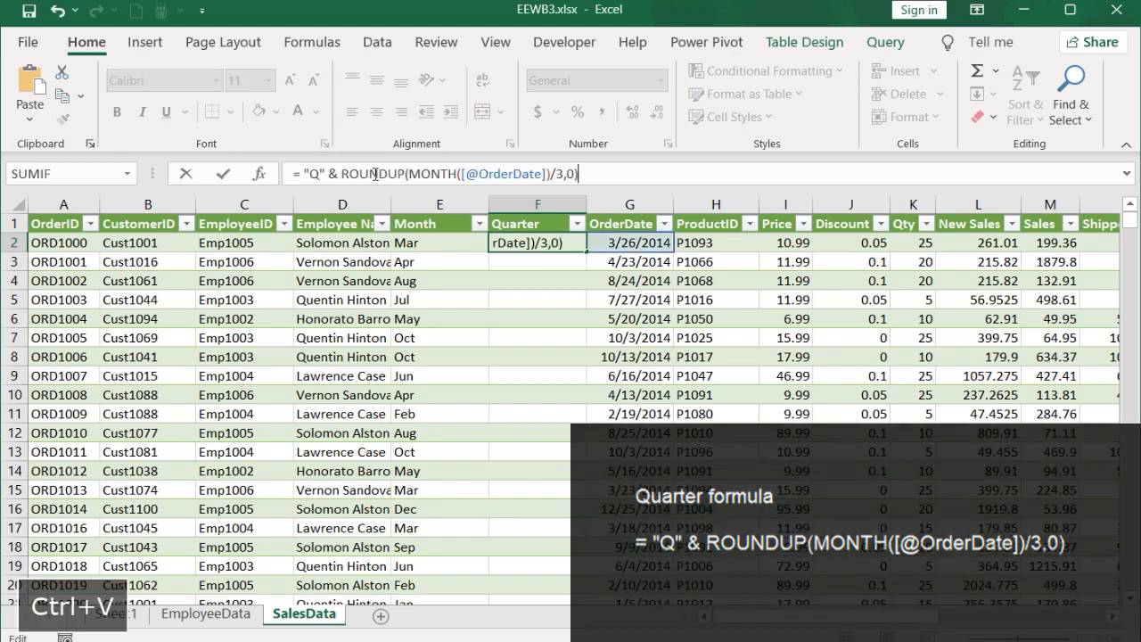
left_click(223, 173)
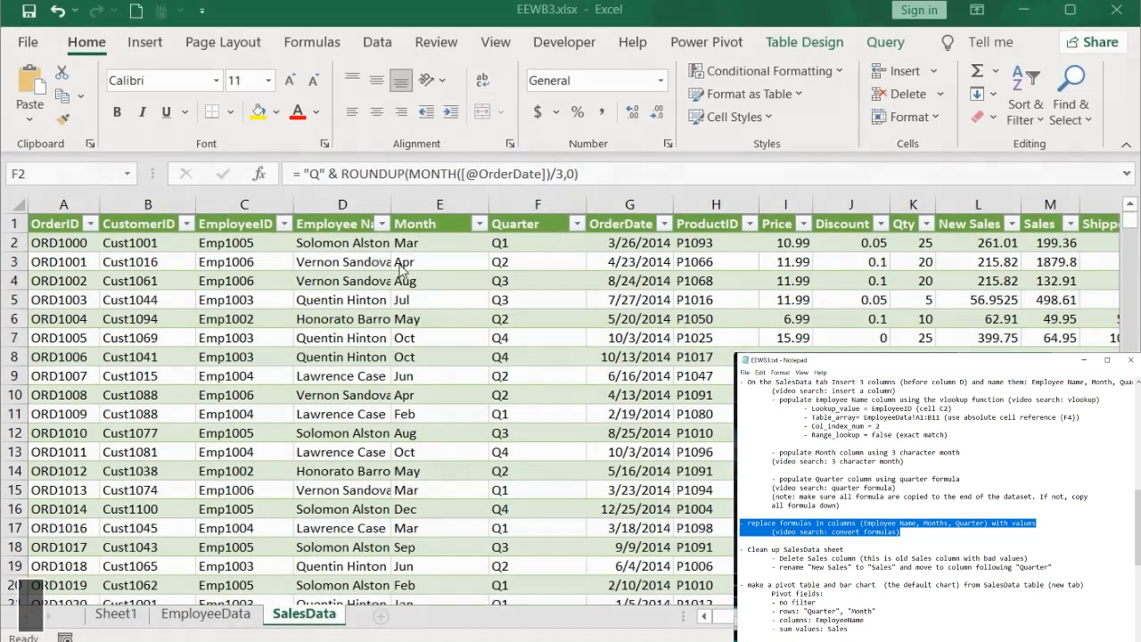
Step: Convert the Employee Name, Month and Quarter columns' formulas to values by copying and pasting as values
left_click_drag(329, 224, 526, 228)
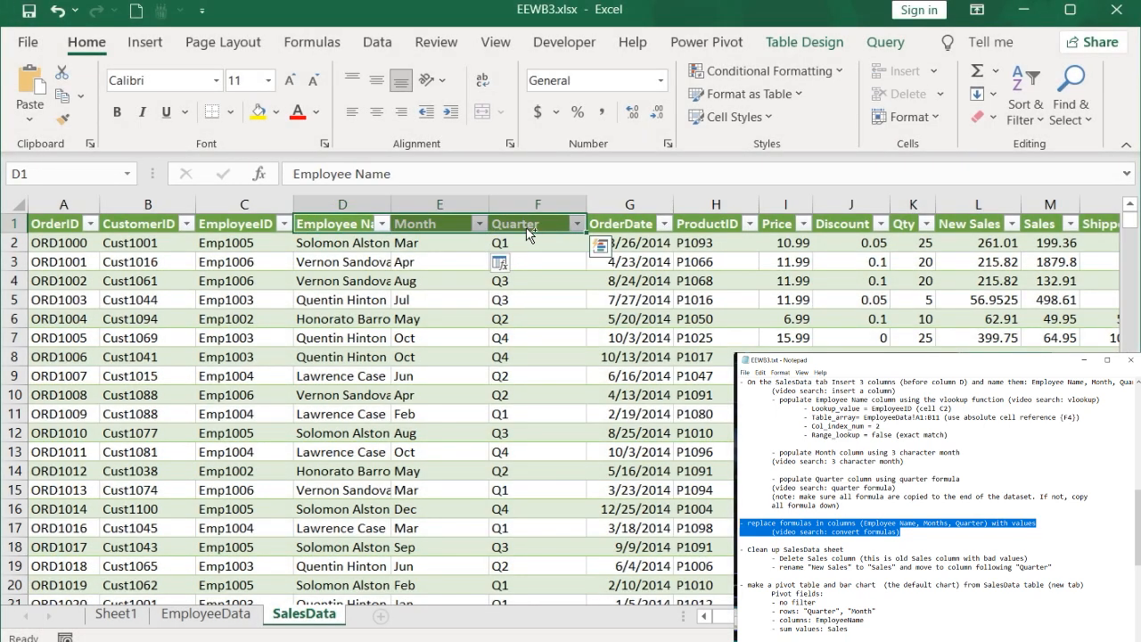
key("ctrl+shift+Down")
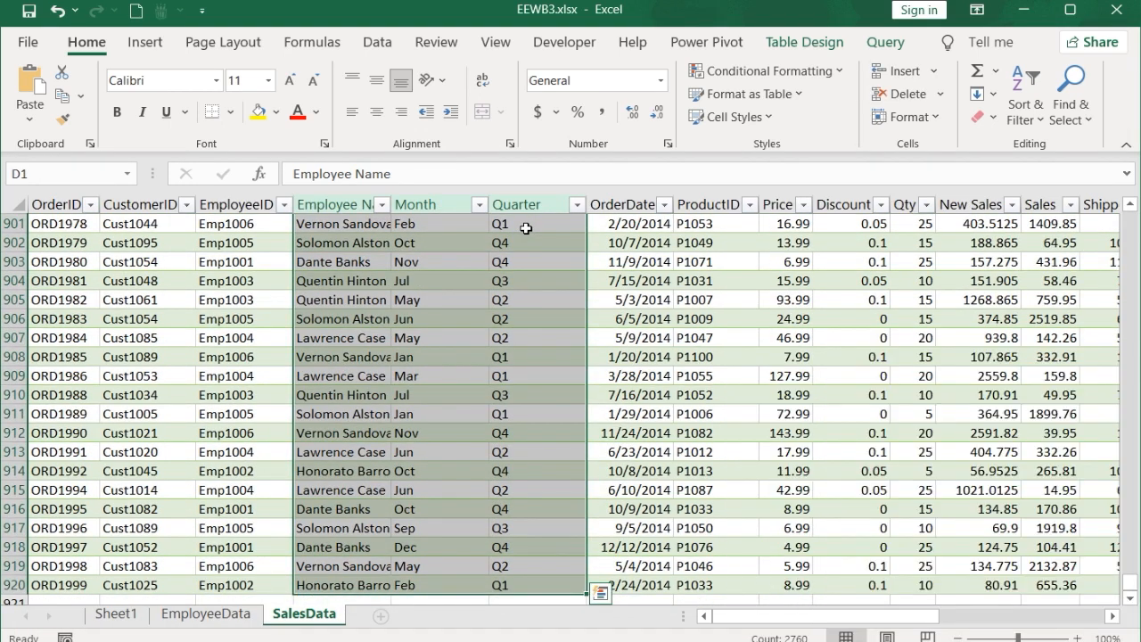
key("ctrl+c")
right_click(526, 229)
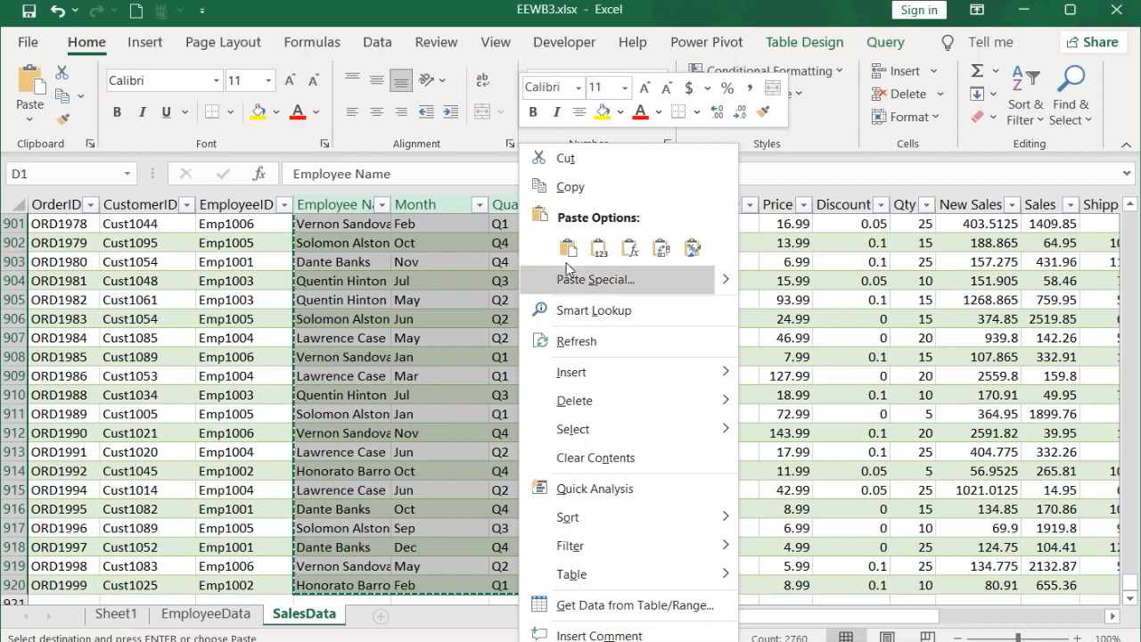
left_click(599, 248)
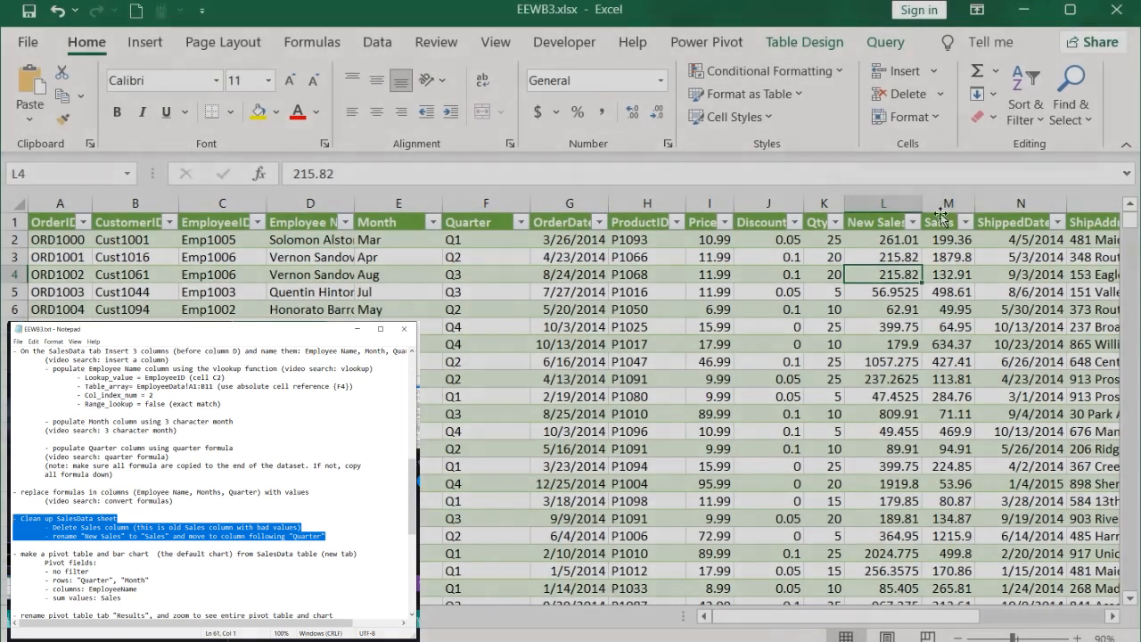
Step: Delete the old Sales column from the SalesData table
left_click(947, 204)
right_click(947, 203)
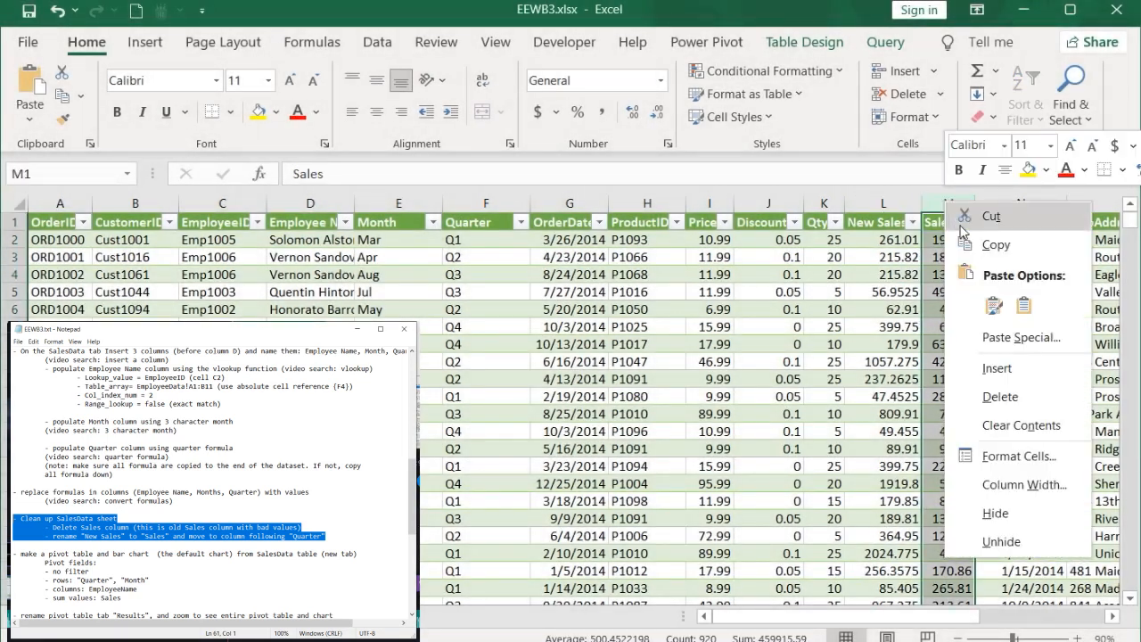
left_click(986, 392)
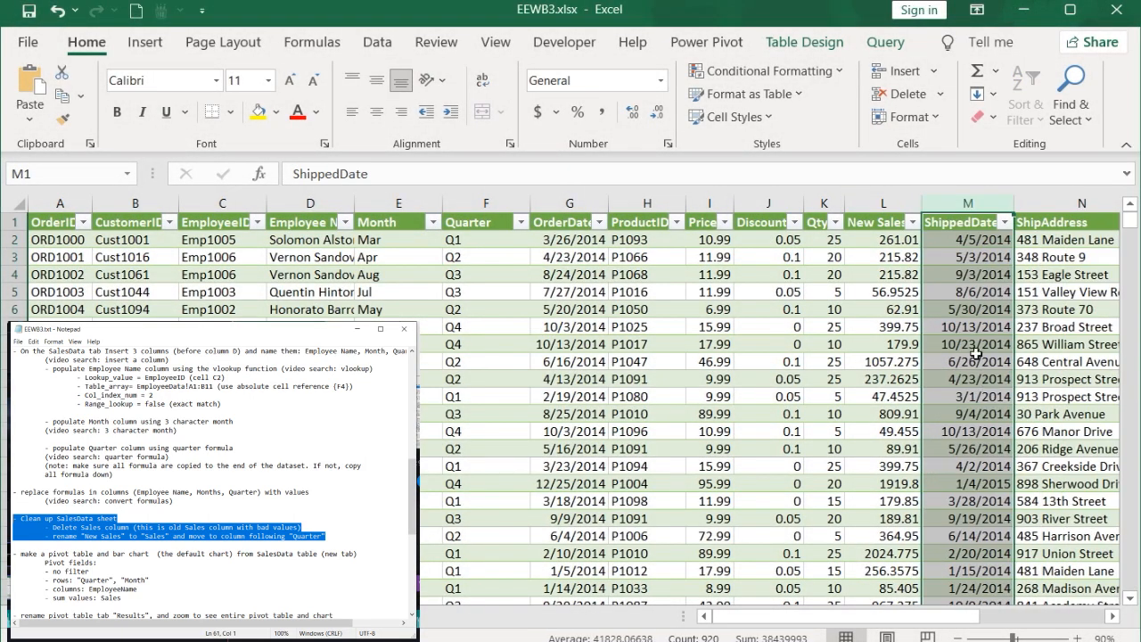
Step: Rename the New Sales column header to Sales
left_click(876, 214)
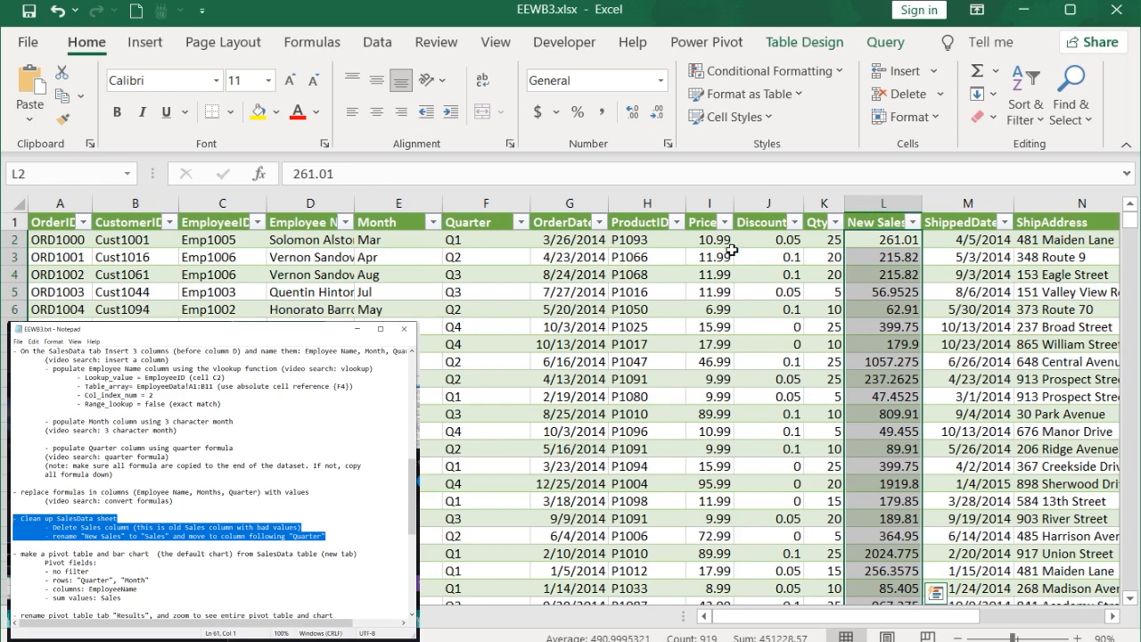
left_click(860, 224)
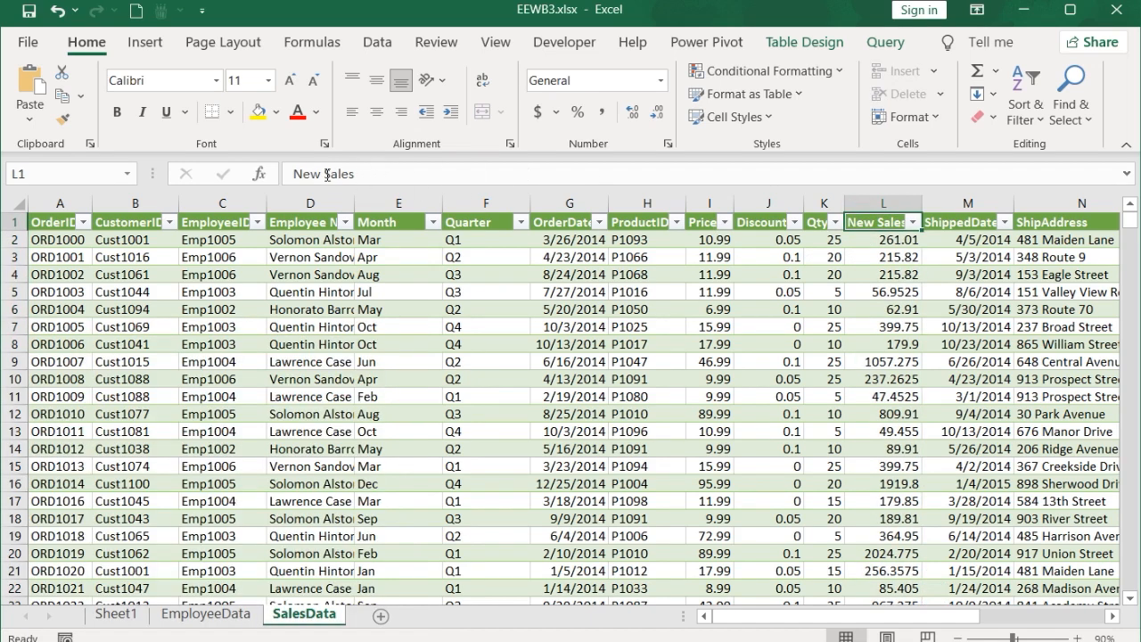
key("Delete")
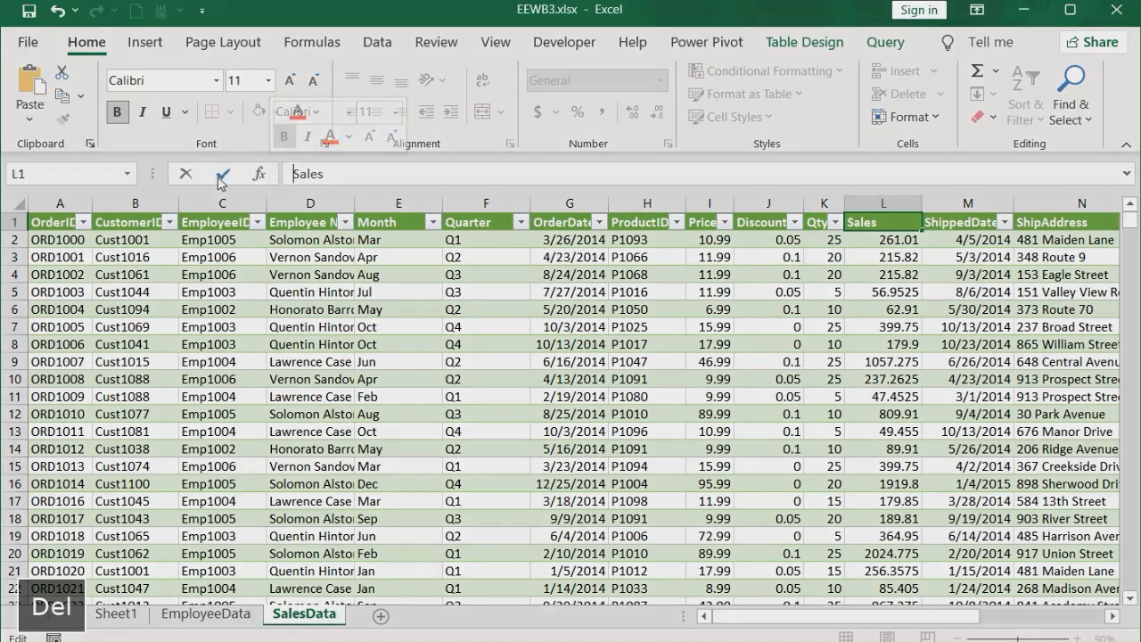
left_click(222, 173)
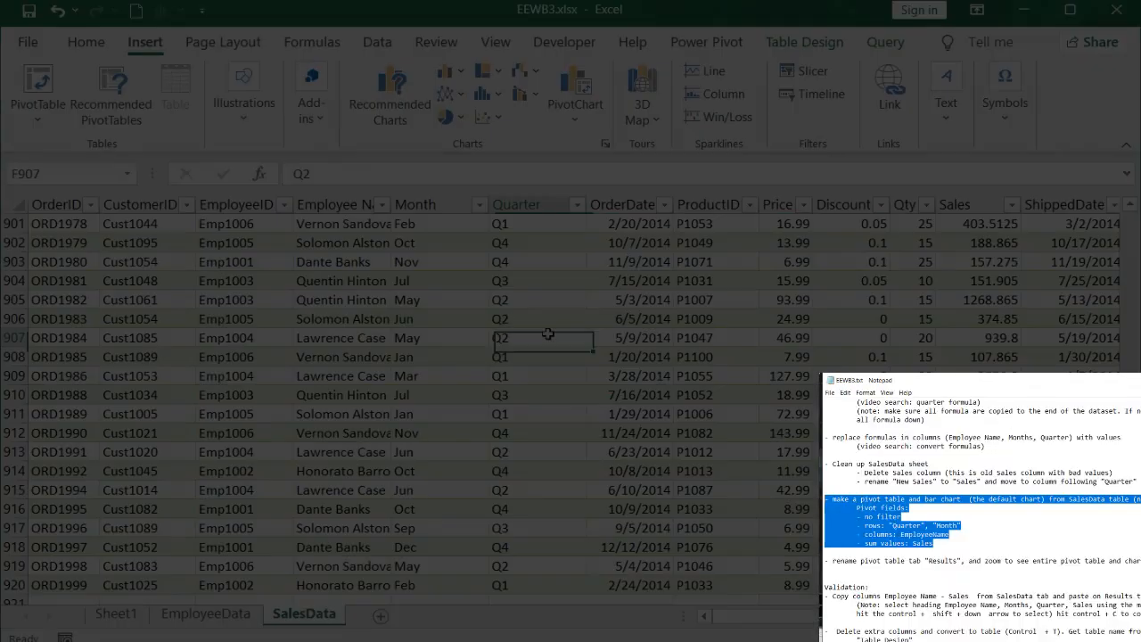
Step: Insert a PivotChart with PivotTable from the whole SalesData table onto a new worksheet
key("ctrl+shift+space")
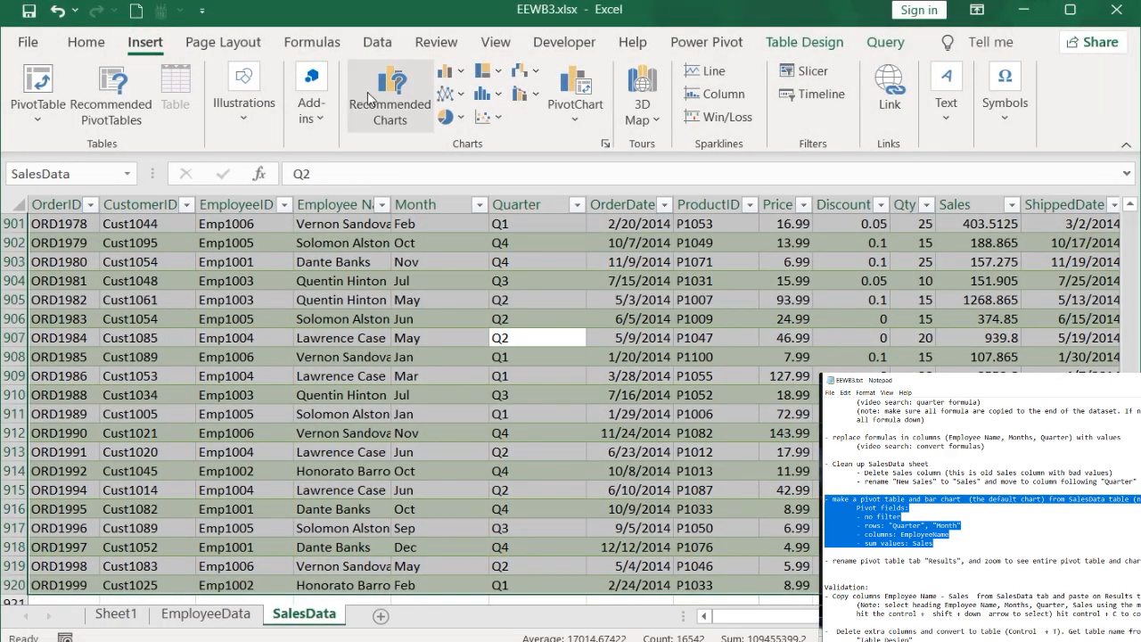
left_click(575, 119)
left_click(595, 167)
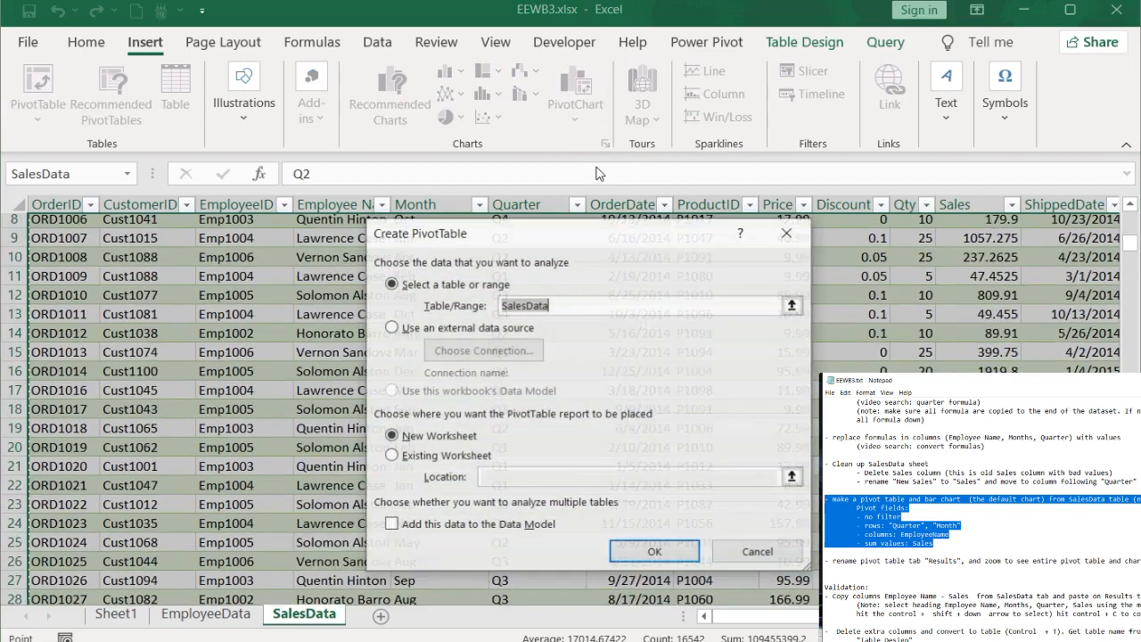
left_click(656, 553)
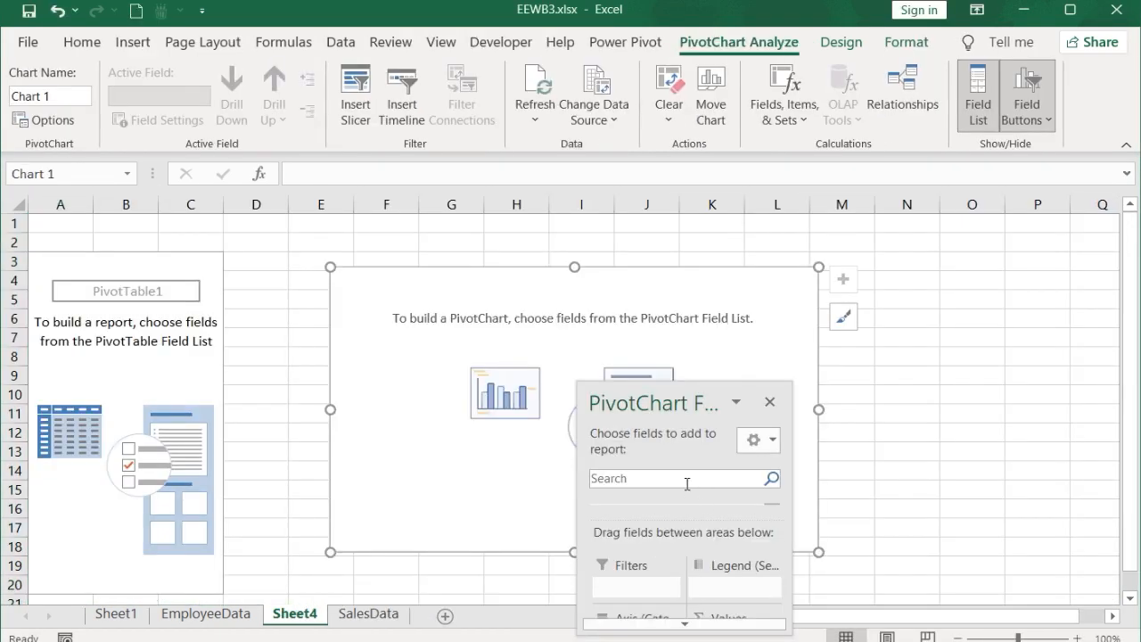
Step: Add the Quarter field and then the Month field to the PivotChart's Axis area
left_click(520, 177)
type("q")
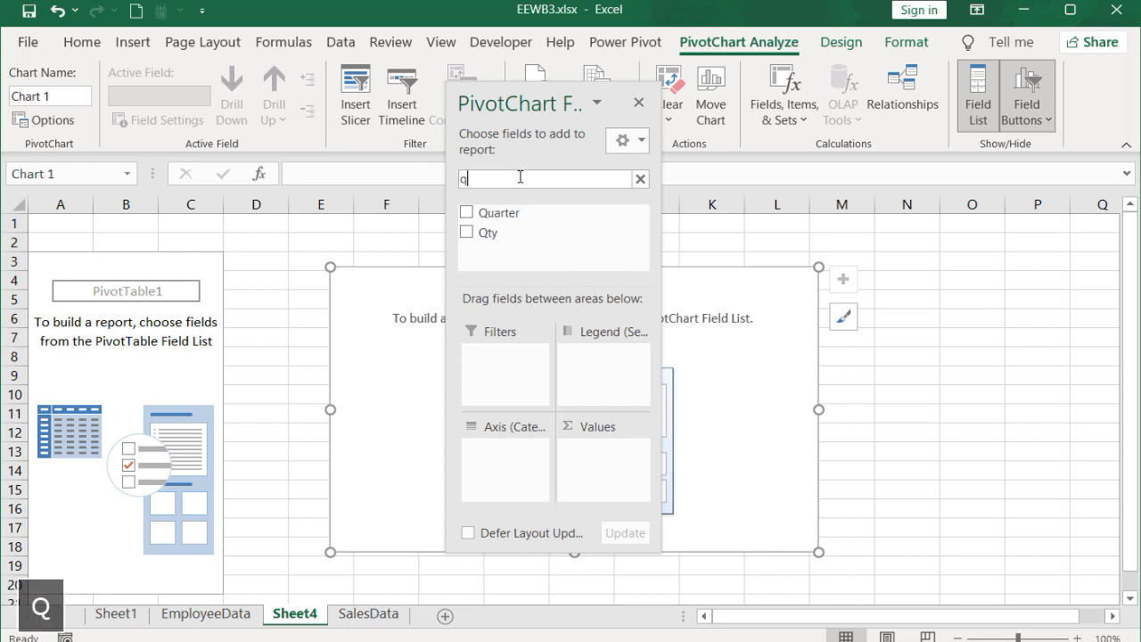
left_click_drag(509, 213, 487, 450)
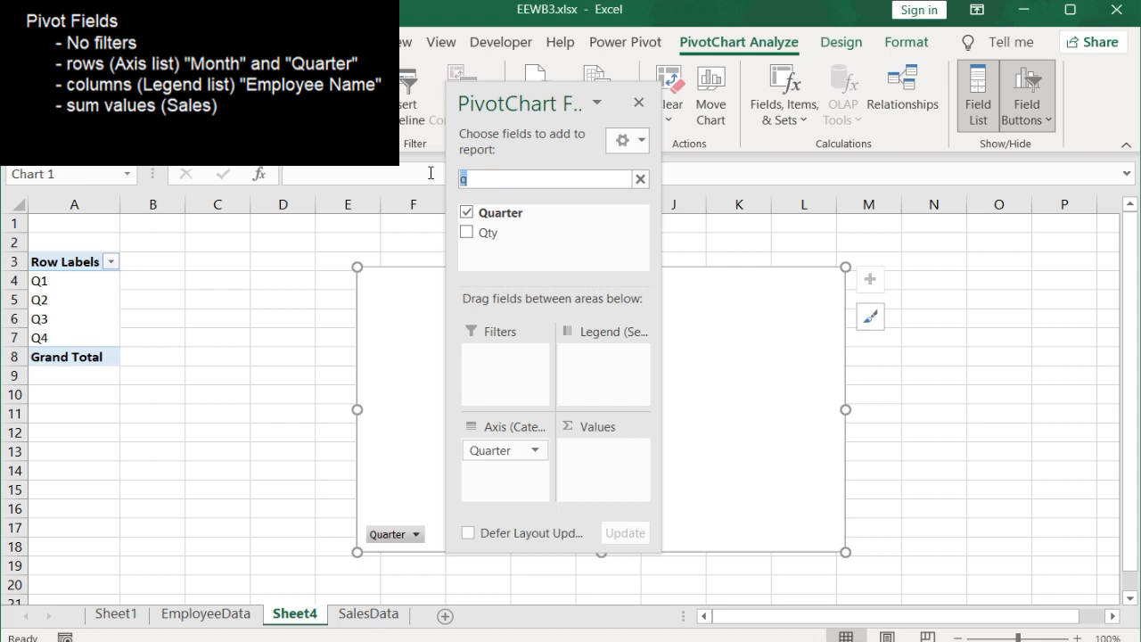
type("m")
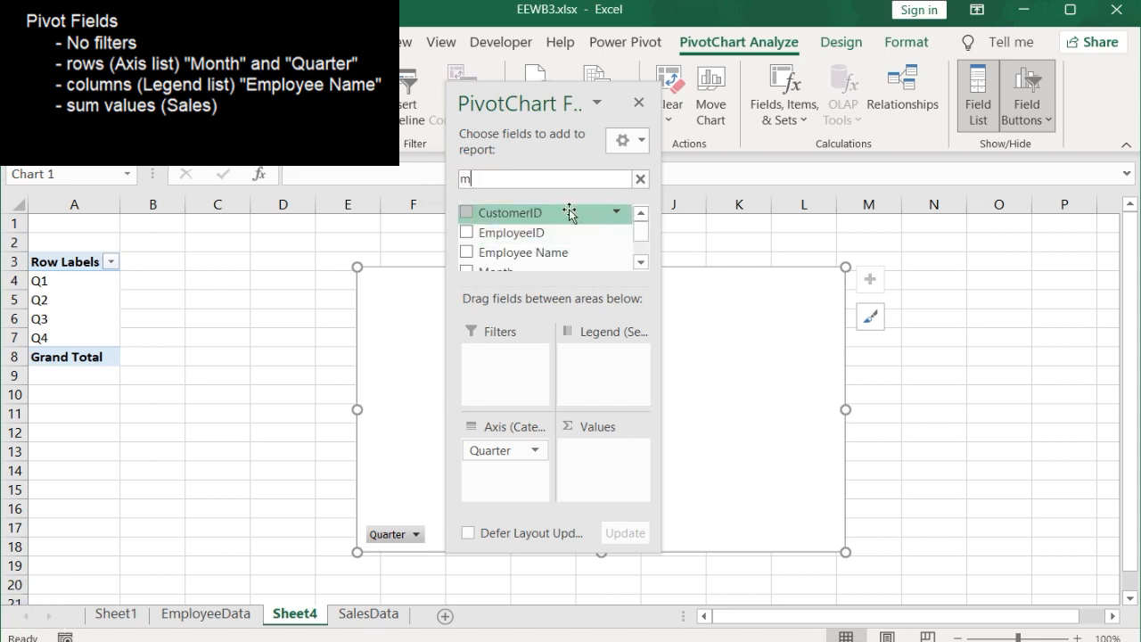
scroll(640, 230, "down", 1)
left_click_drag(515, 258, 519, 415)
left_click_drag(506, 462, 508, 470)
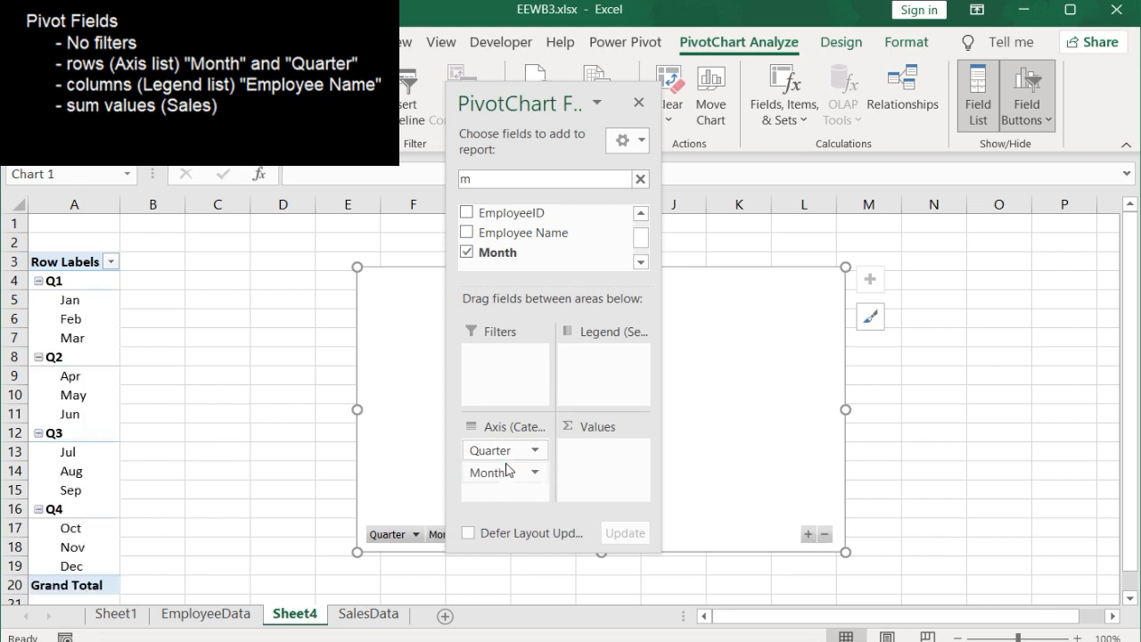
Step: Add Employee Name to the PivotChart's Legend and Sales to its Values, then close the field list
left_click_drag(527, 230, 606, 372)
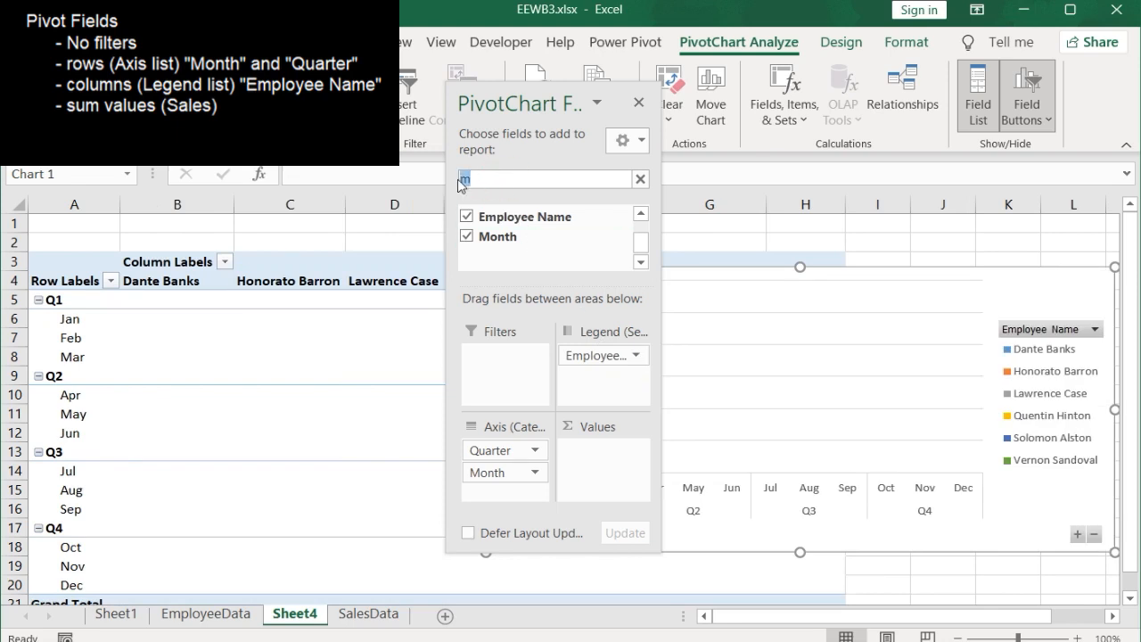
type("s")
left_click_drag(493, 215, 591, 448)
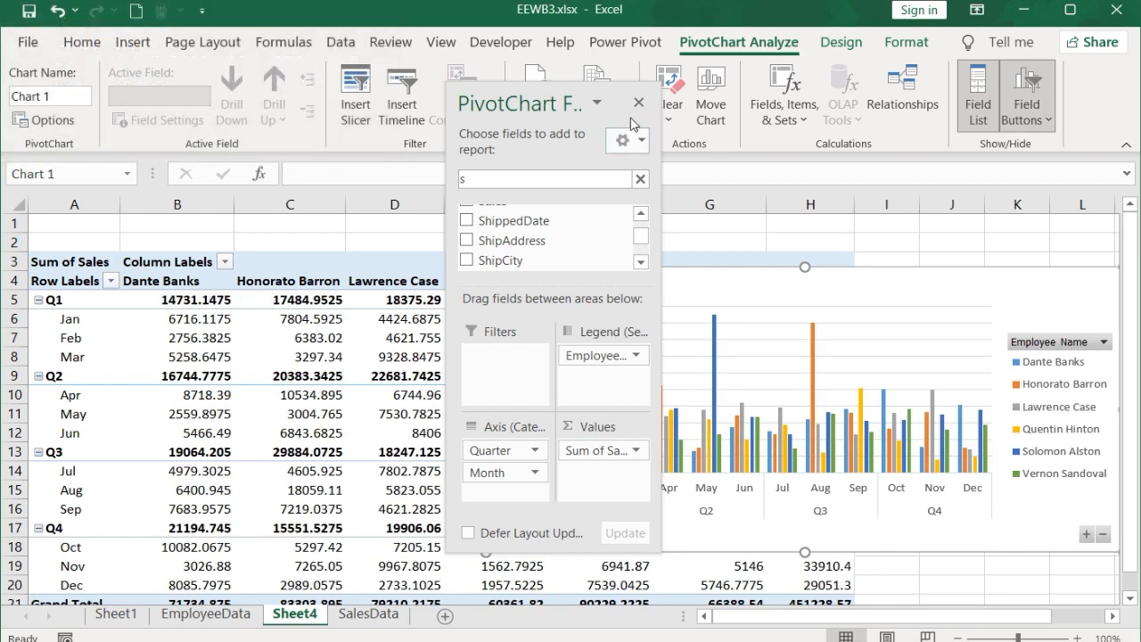
left_click(637, 106)
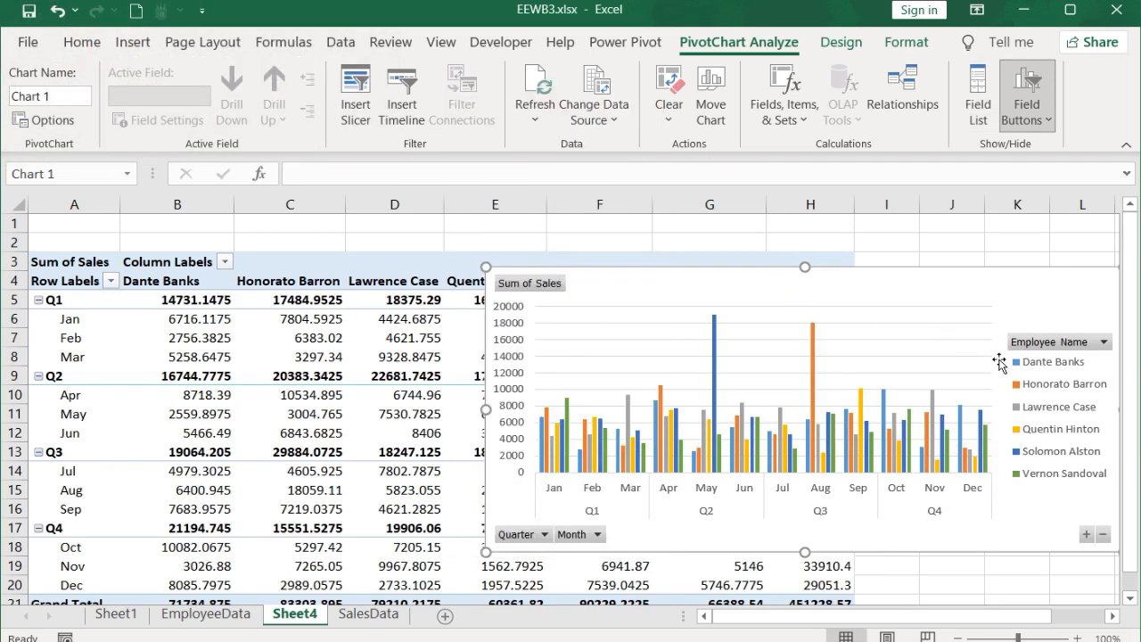
Step: Move the PivotChart to the right so it sits beside the pivot table
left_click_drag(481, 409, 674, 410)
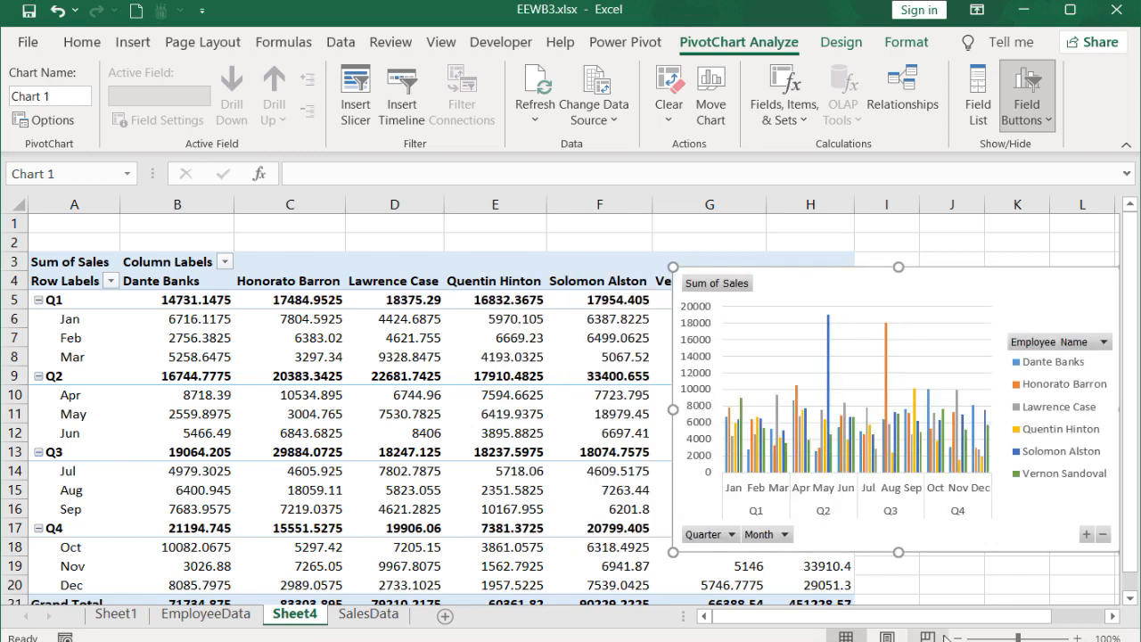
Step: Format the whole pivot table's values as Accounting with no decimal places
left_click(957, 638)
left_click(957, 639)
left_click(958, 639)
left_click(196, 335)
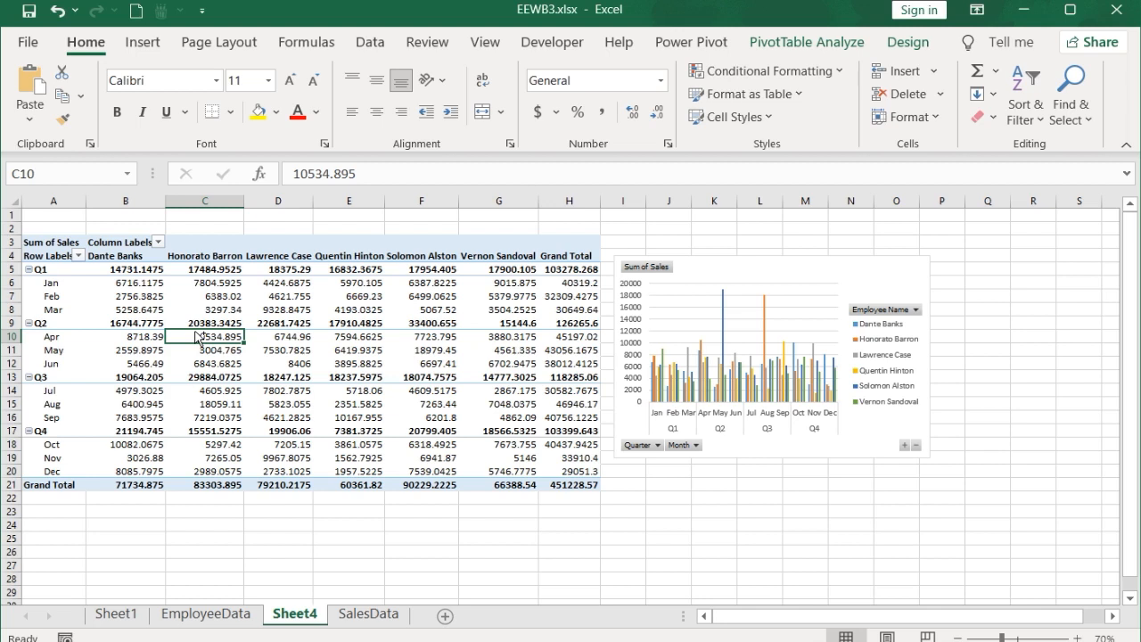
key("ctrl+shift+space")
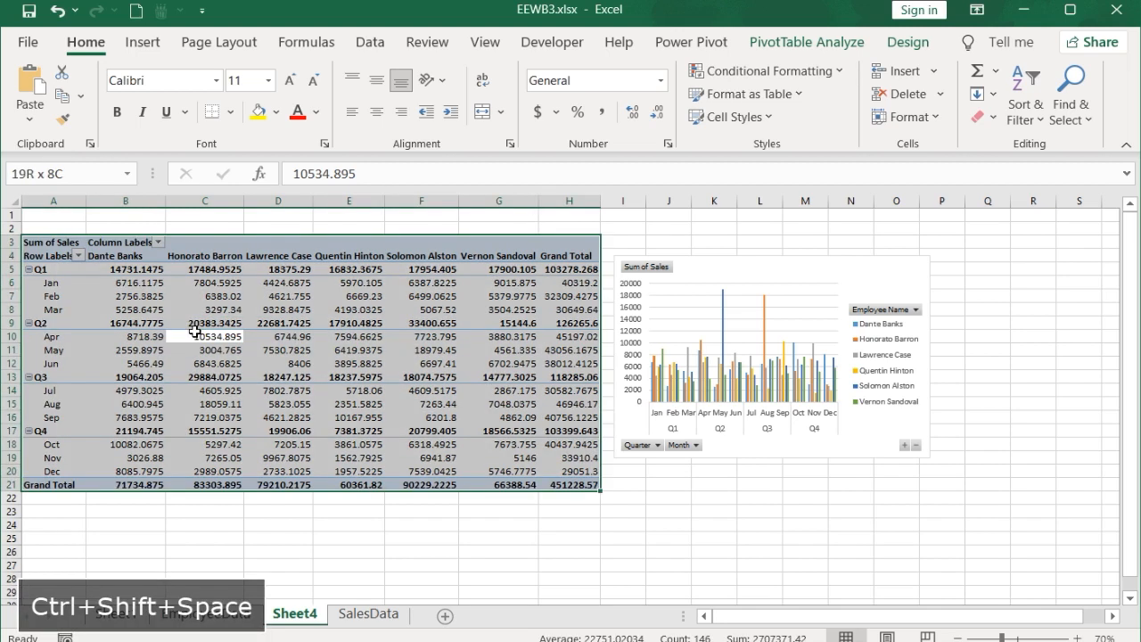
left_click(538, 112)
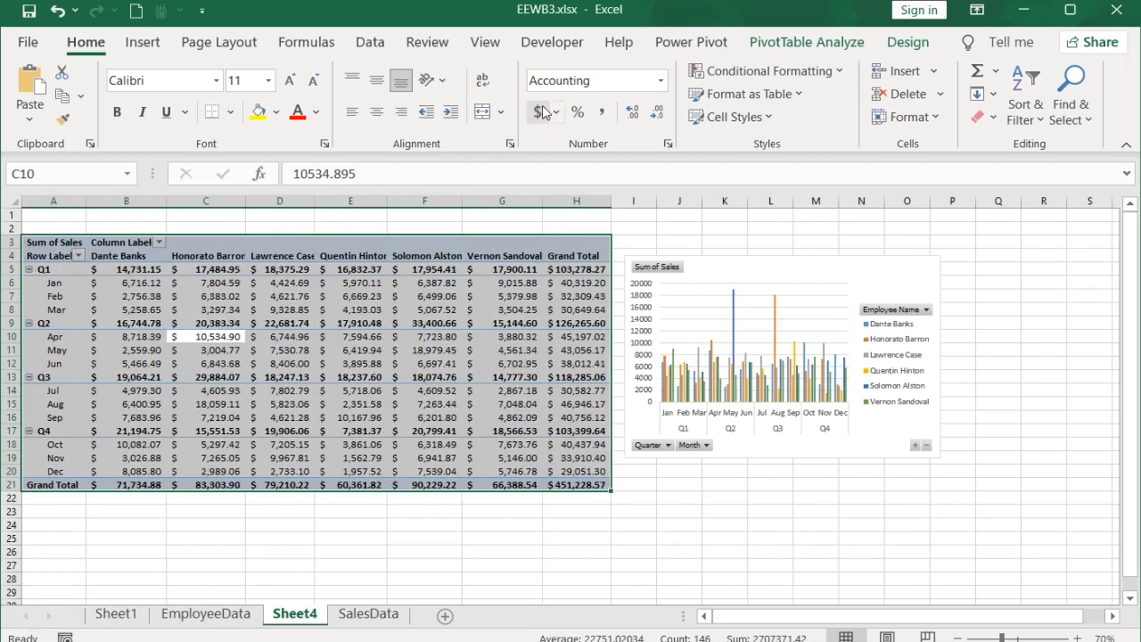
left_click(657, 114)
left_click(657, 113)
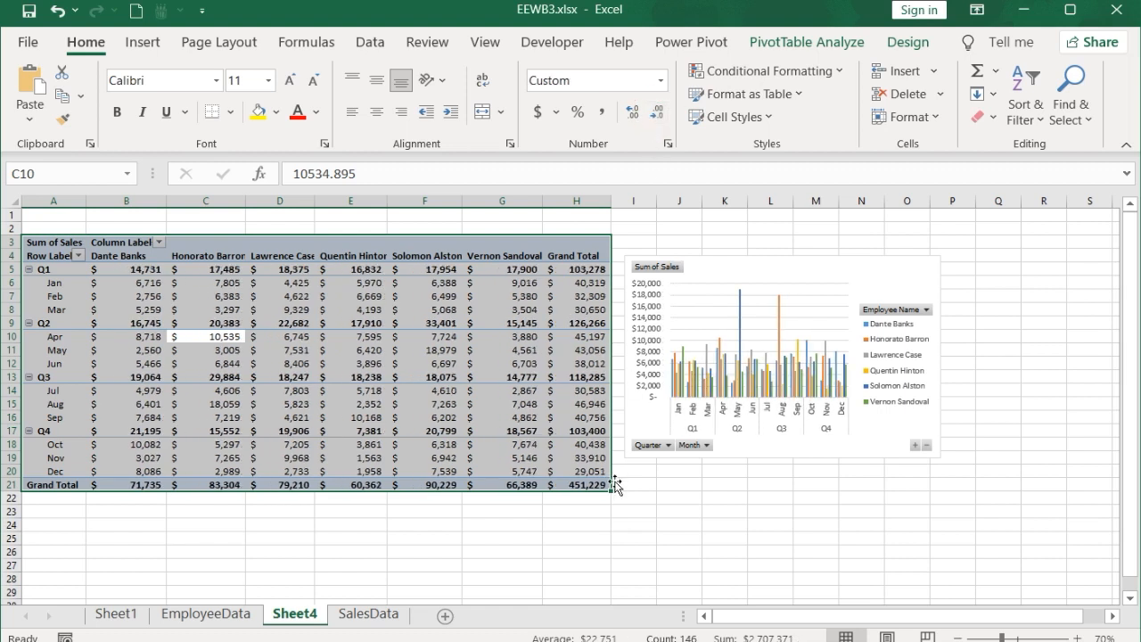
Step: Reposition and enlarge the PivotChart beside the pivot table
left_click(640, 539)
left_click(777, 403)
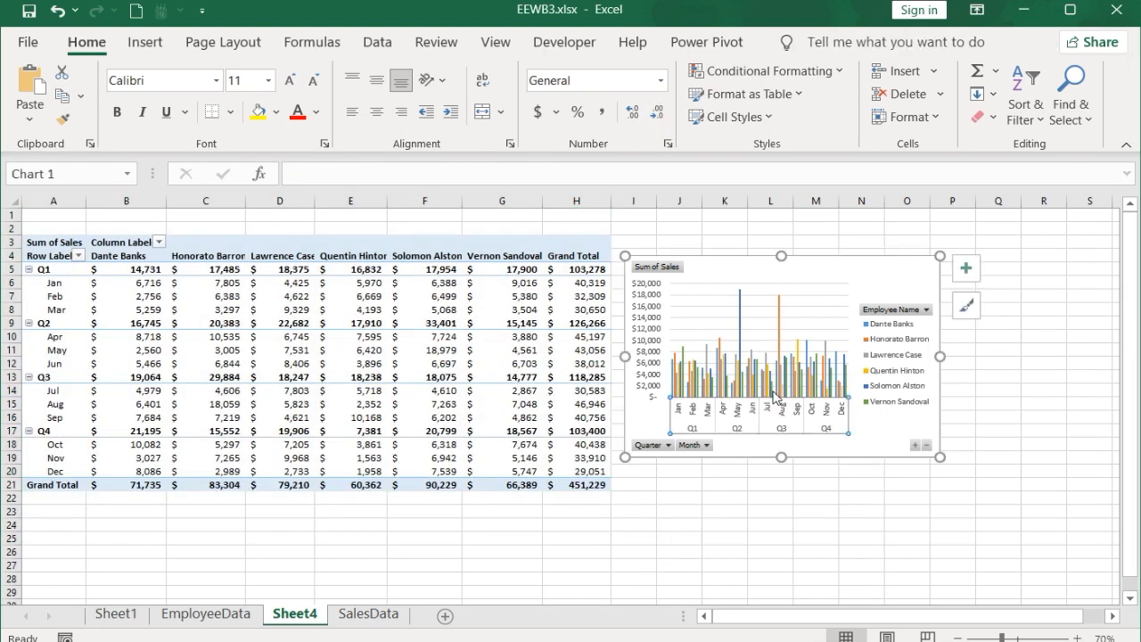
left_click_drag(806, 287, 795, 266)
left_click_drag(930, 436, 957, 491)
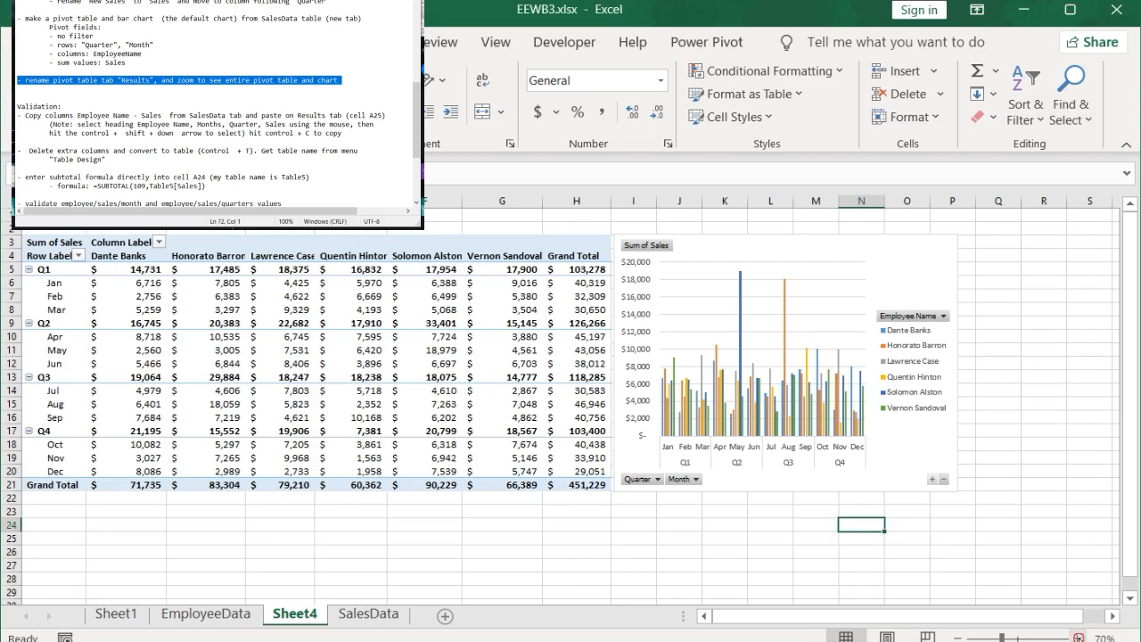
Step: Rename the Sheet4 worksheet to Results
left_click(1079, 637)
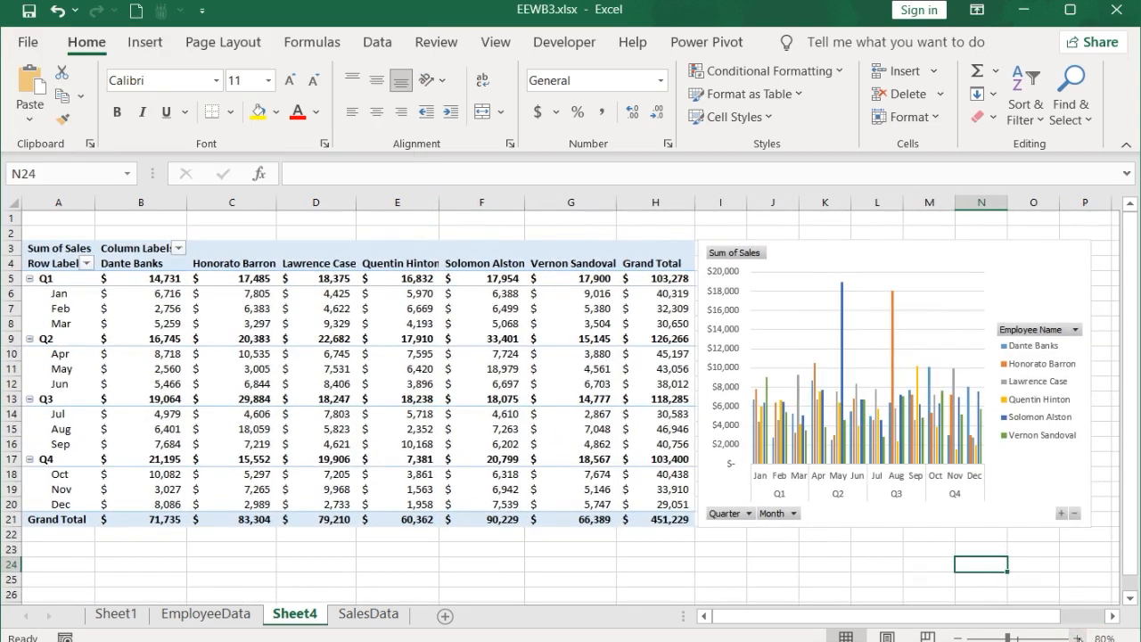
left_click(299, 618)
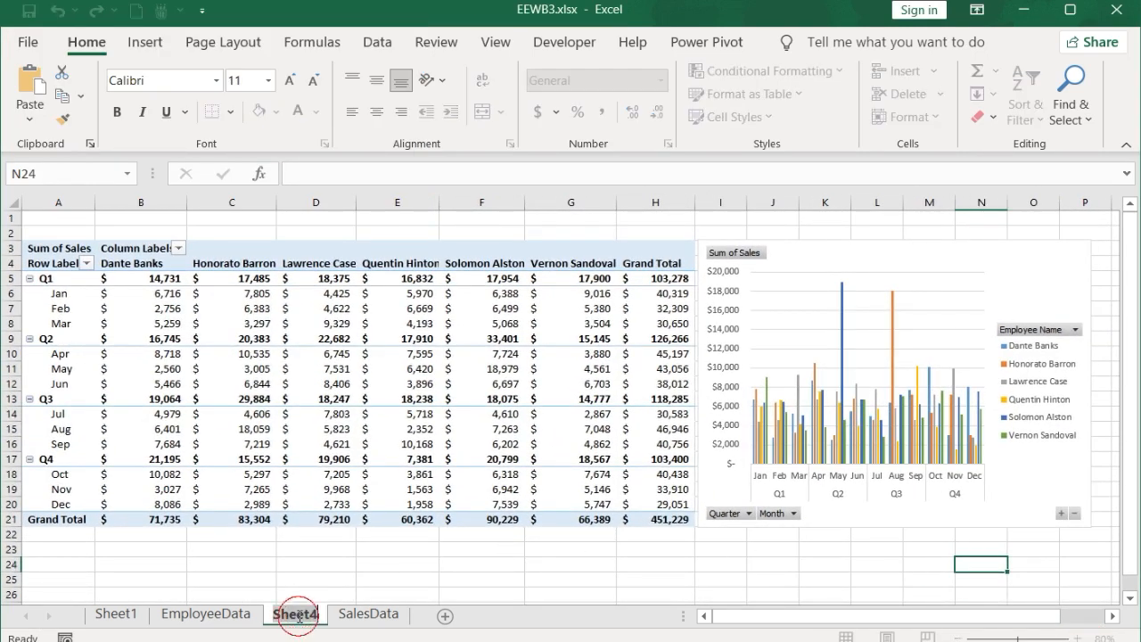
type("Results")
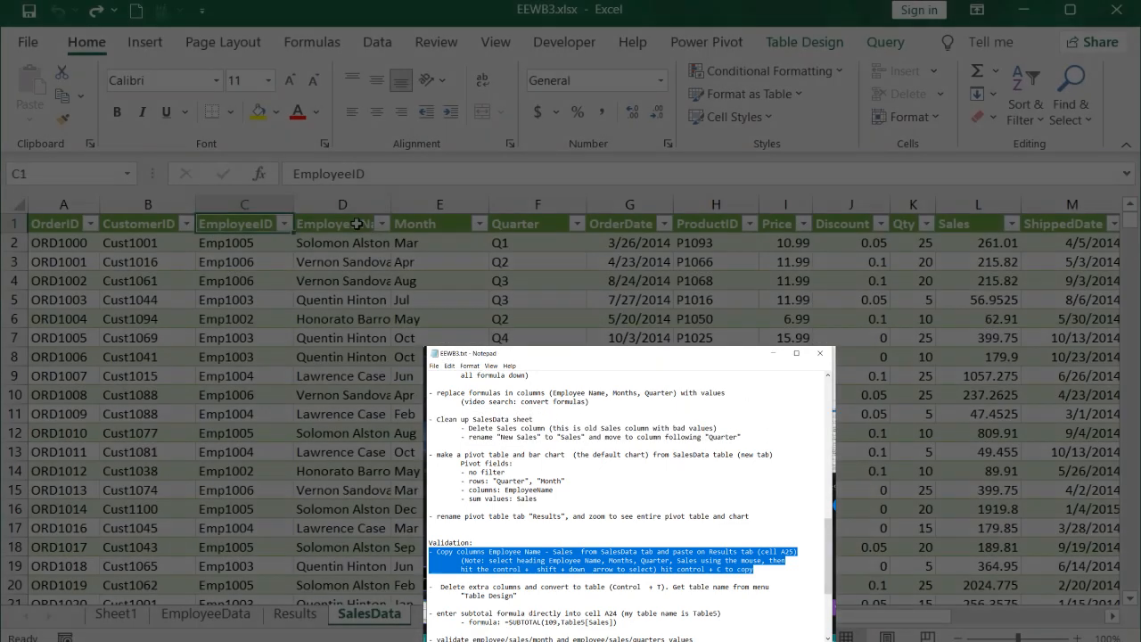
Step: Copy the SalesData columns from Employee Name through Sales and paste them into cell A25 of Results
left_click(357, 224)
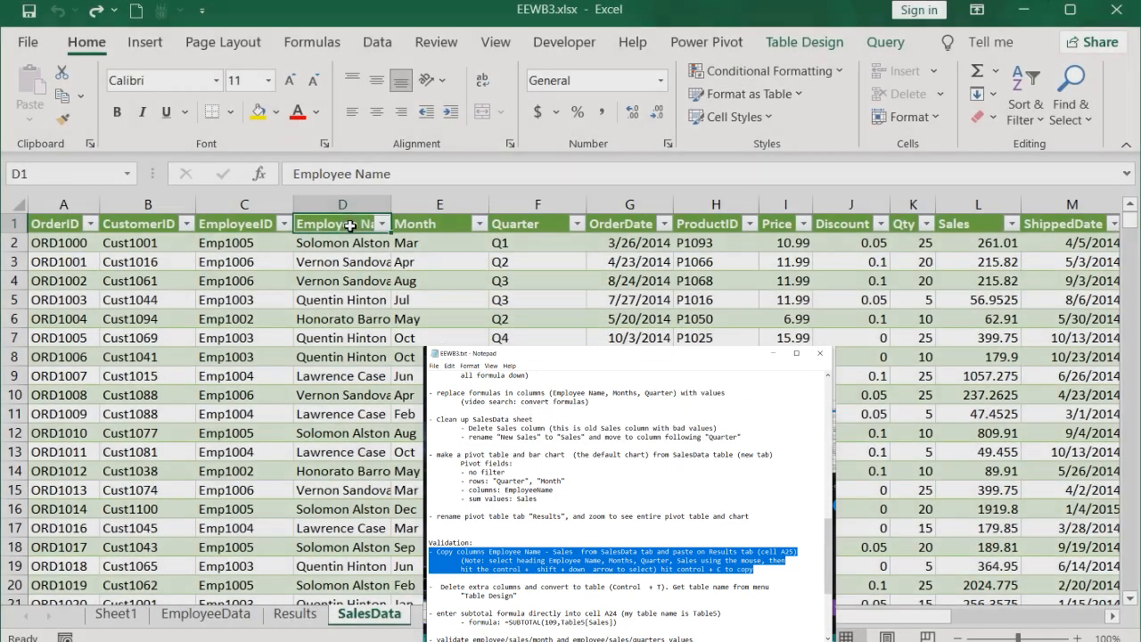
left_click(956, 226, "shift")
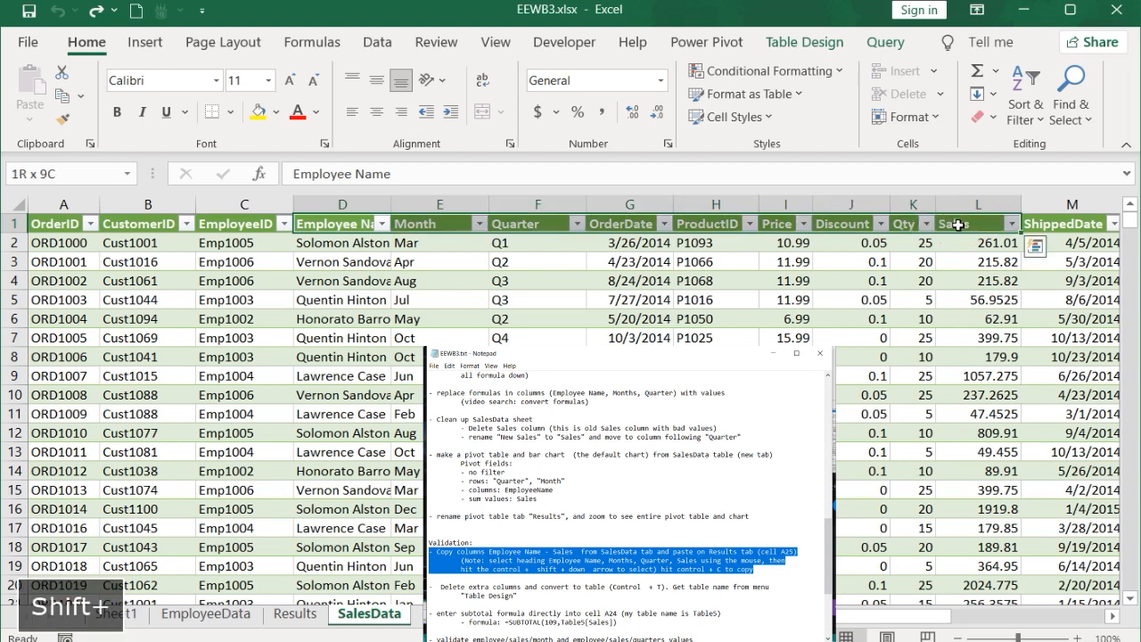
key("ctrl+shift+Down")
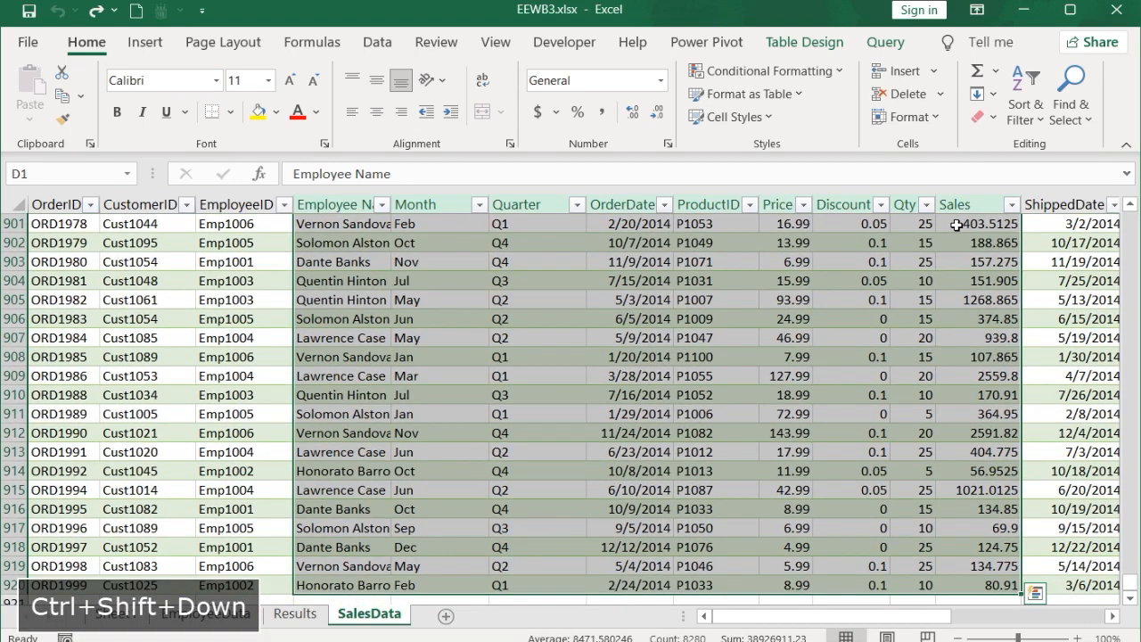
key("ctrl+c")
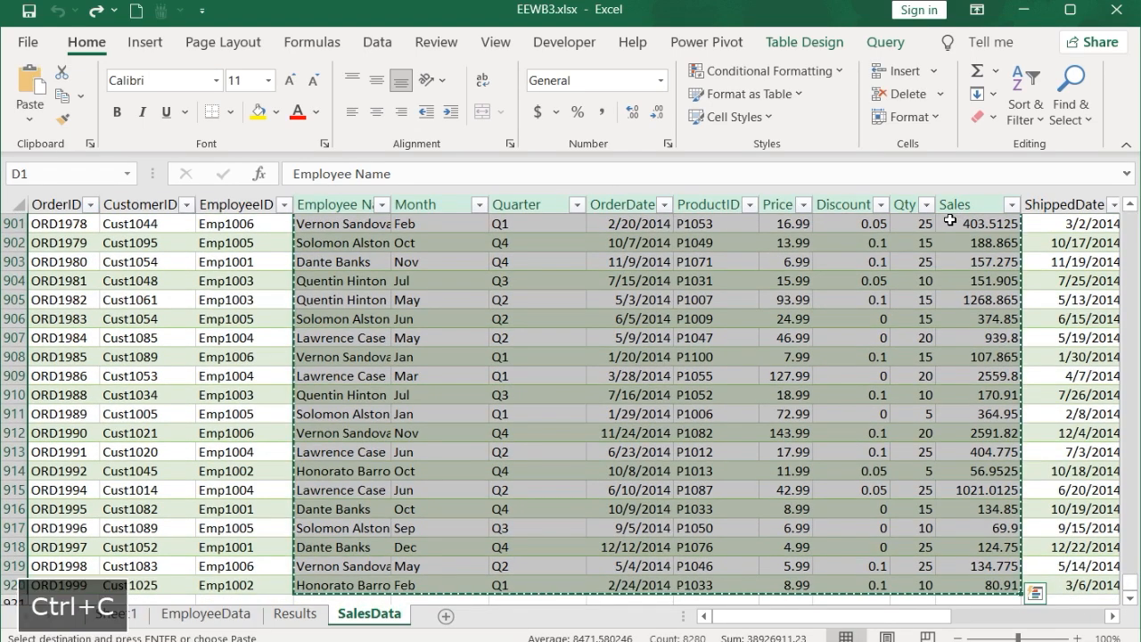
left_click(287, 614)
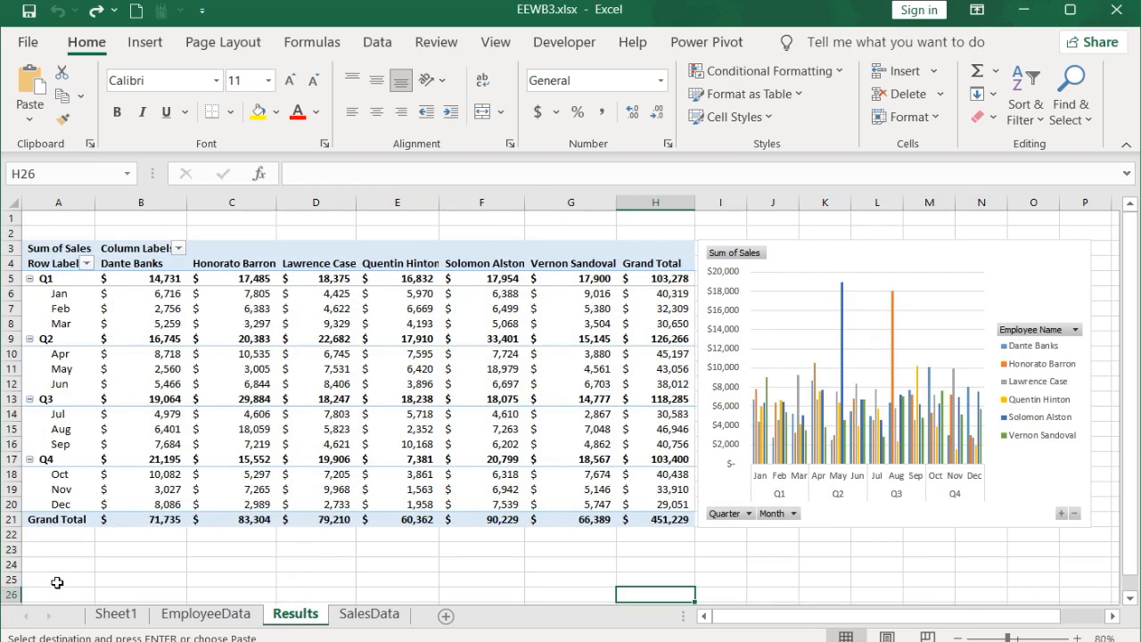
left_click(57, 579)
key("ctrl+v")
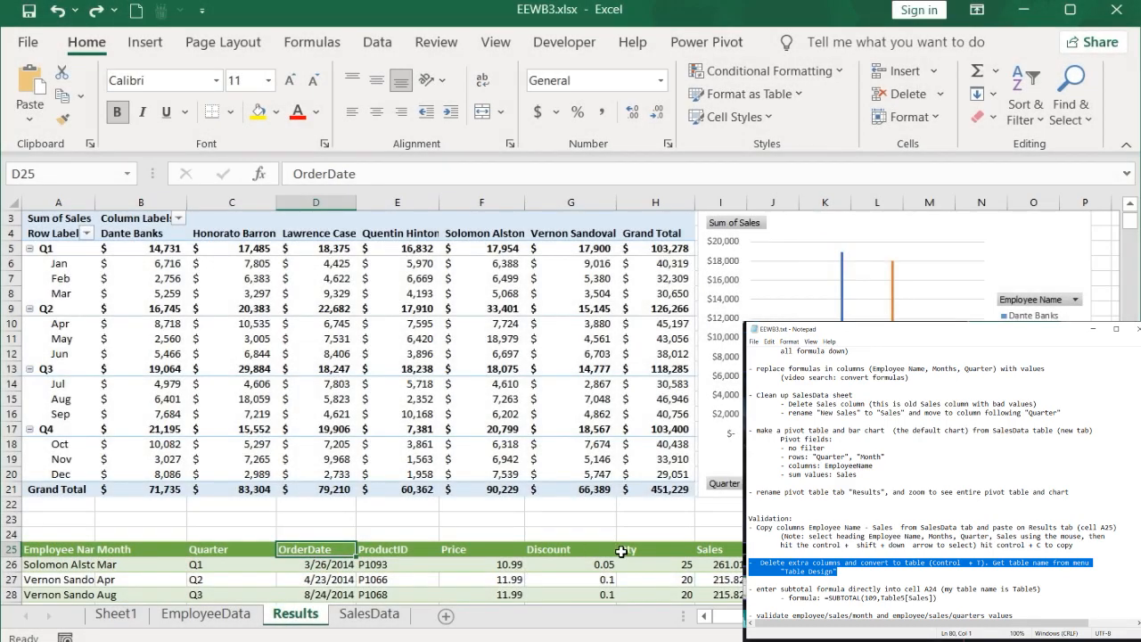
Step: Delete the extra pasted columns from OrderDate through Qty, shifting cells left
left_click(628, 551, "shift")
key("ctrl+shift+Down")
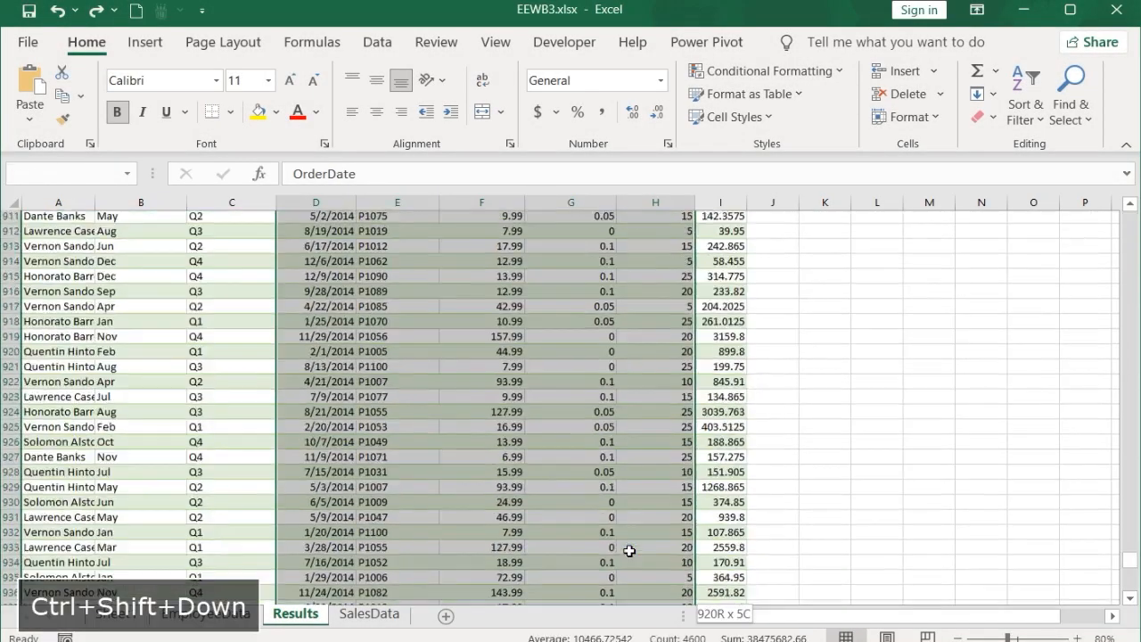
right_click(525, 387)
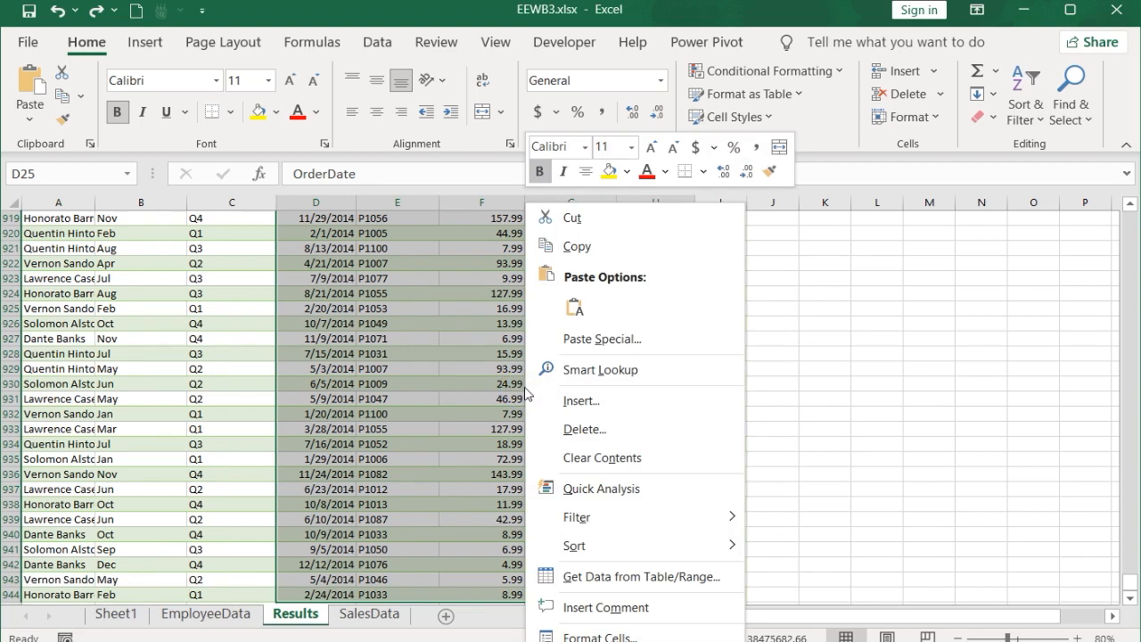
left_click(581, 425)
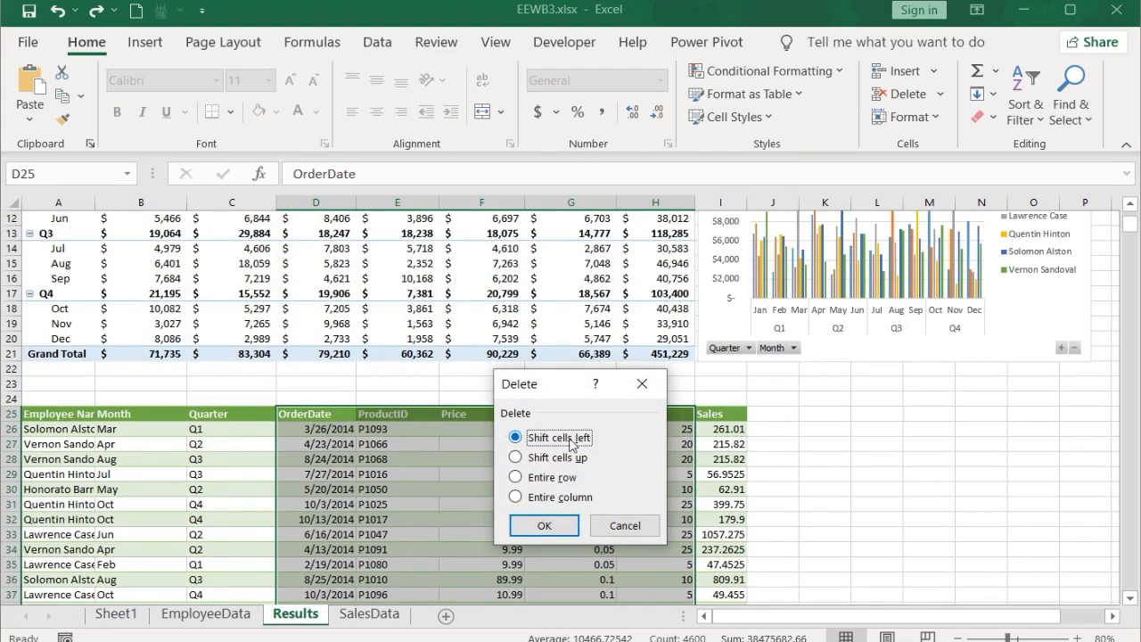
left_click(544, 525)
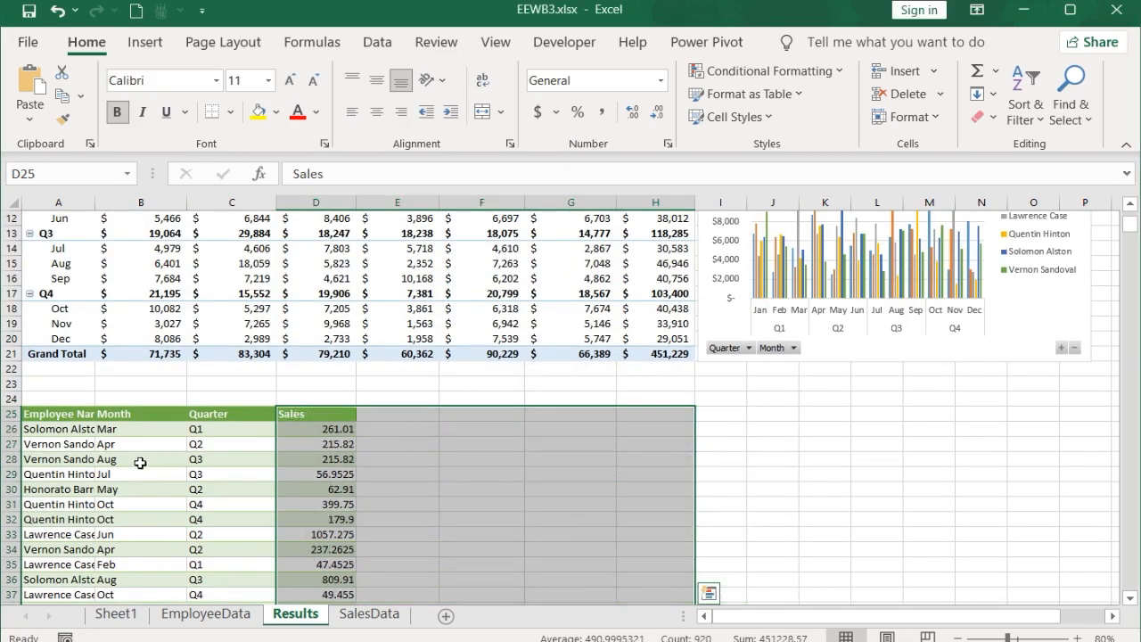
Step: Convert the pasted range A25:D944 into a table with headers
left_click(75, 474)
key("ctrl+t")
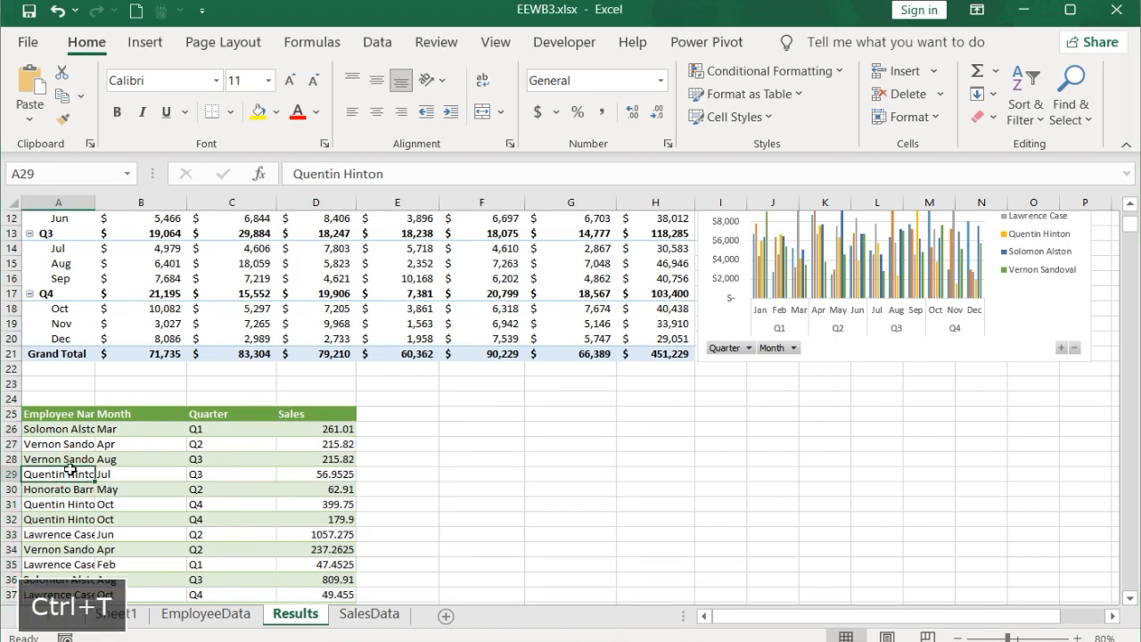
left_click(544, 480)
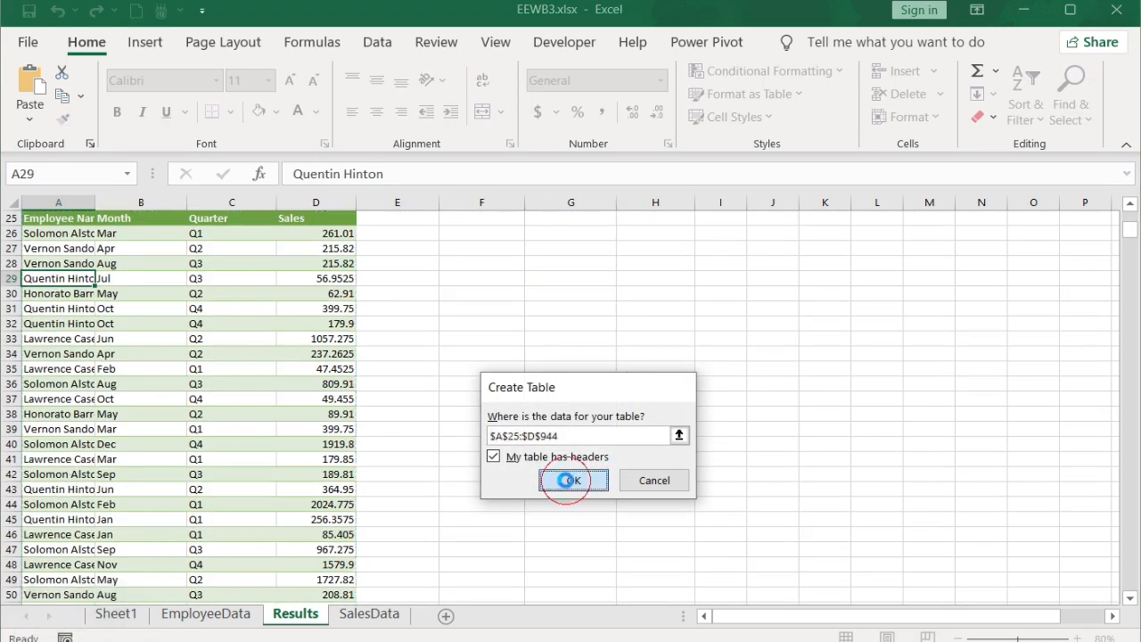
Step: Check the new table's name in the table design settings
left_click(27, 96)
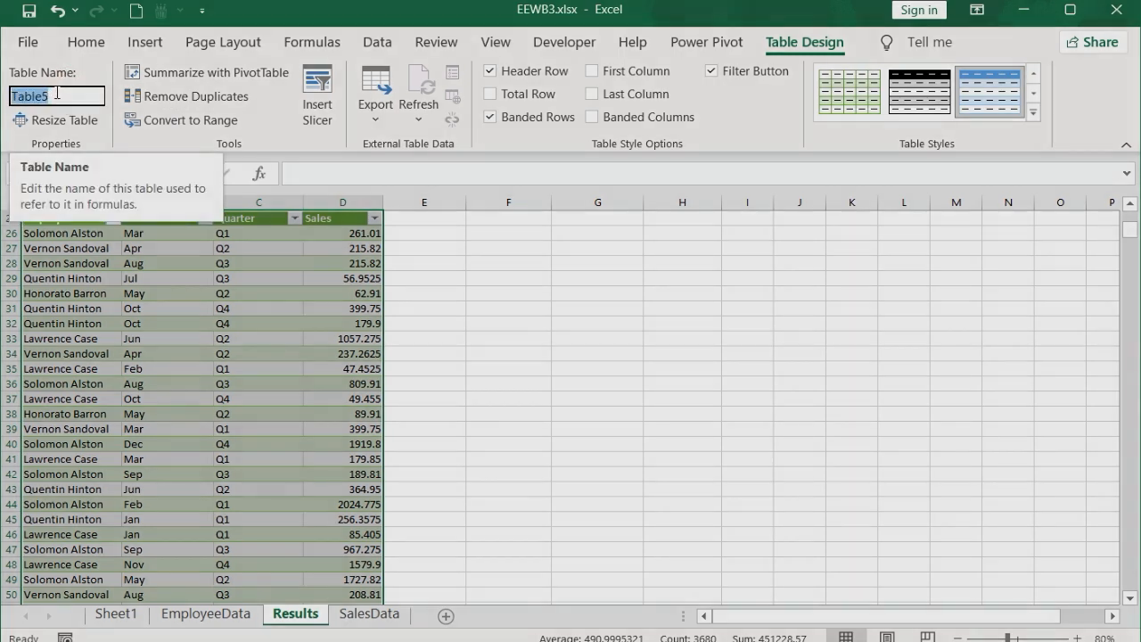
key("ctrl+c")
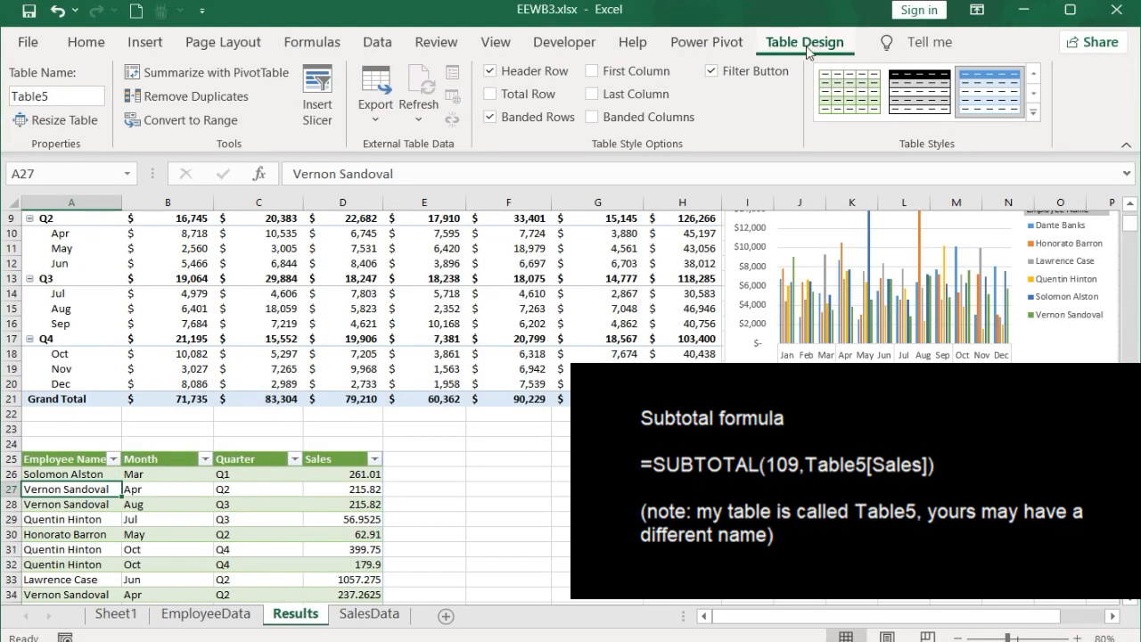
left_click(63, 103)
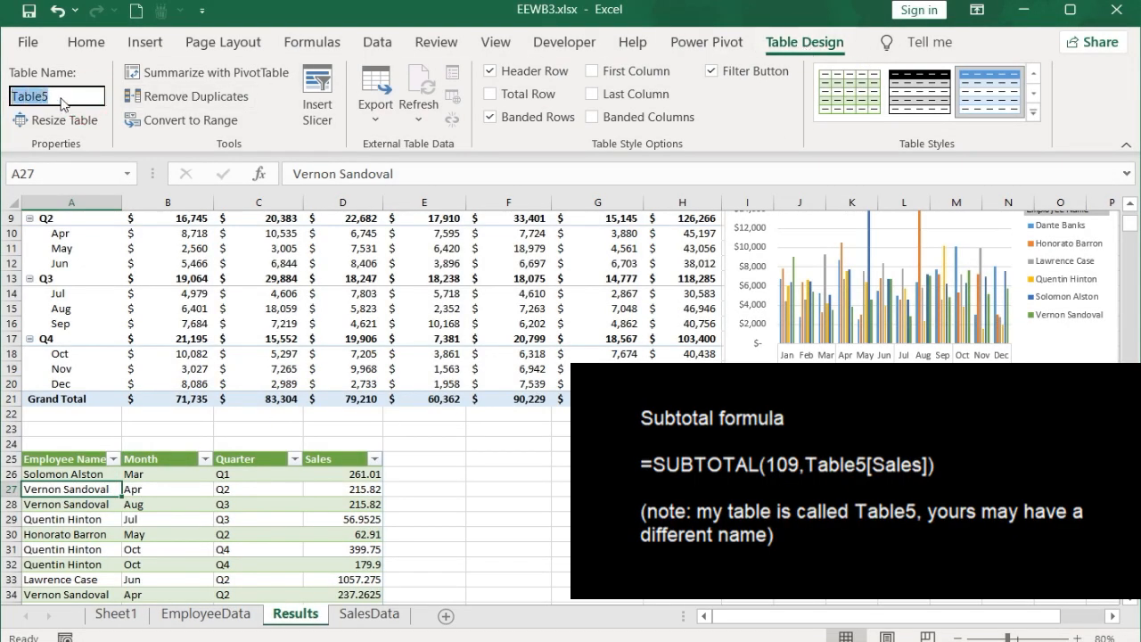
Step: Enter the formula =SUBTOTAL(109,Table5[Sales]) in cell A24
left_click(75, 439)
left_click(307, 174)
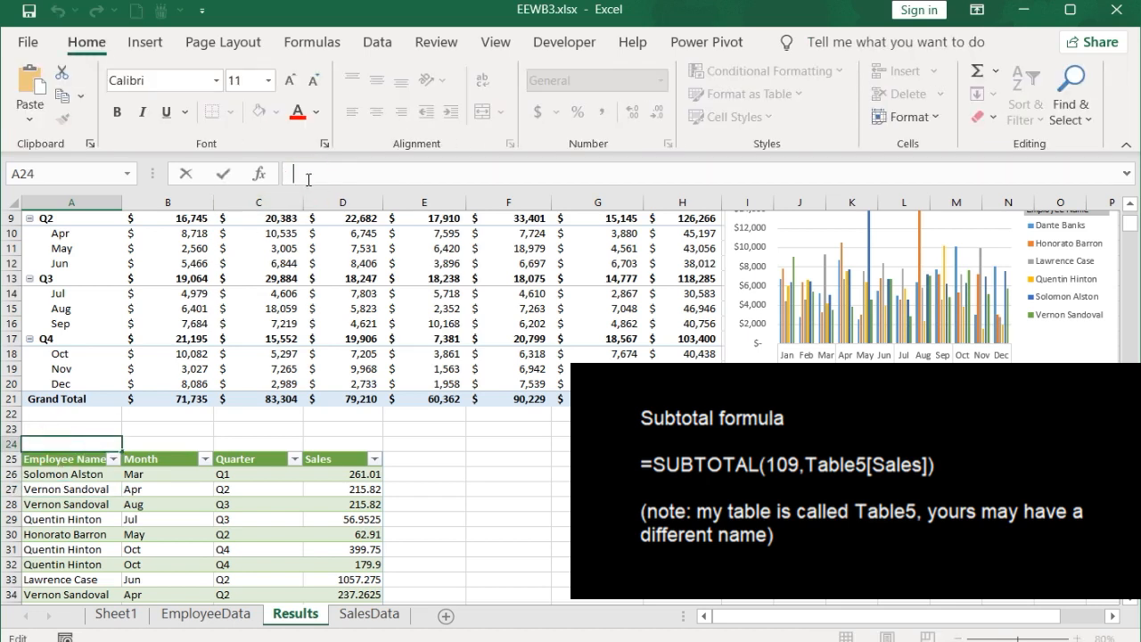
key("ctrl+v")
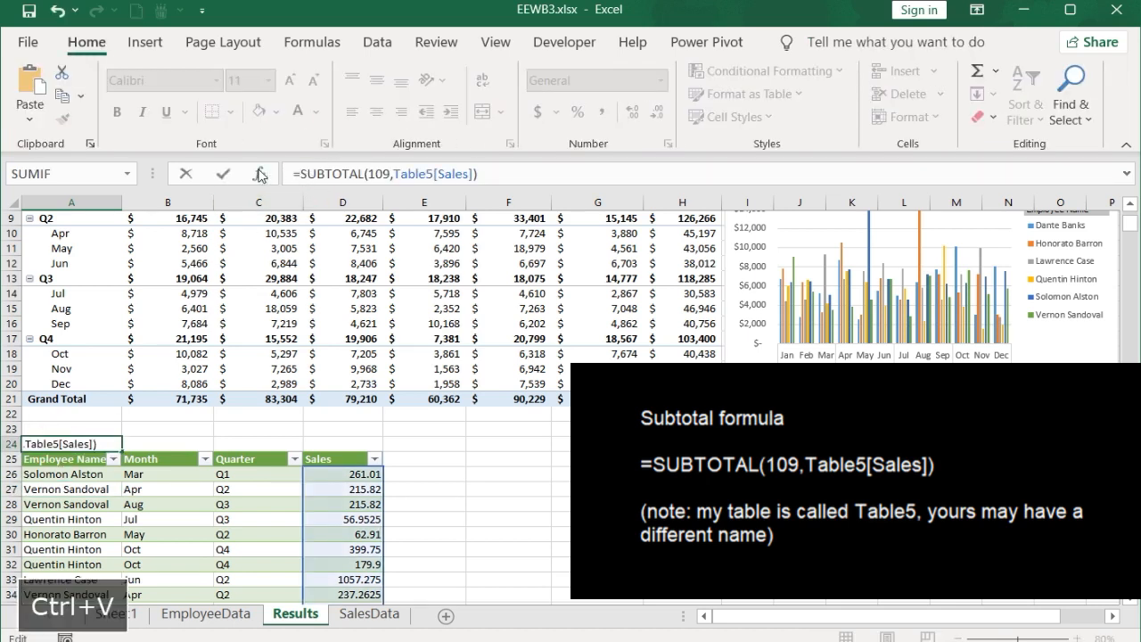
left_click(223, 174)
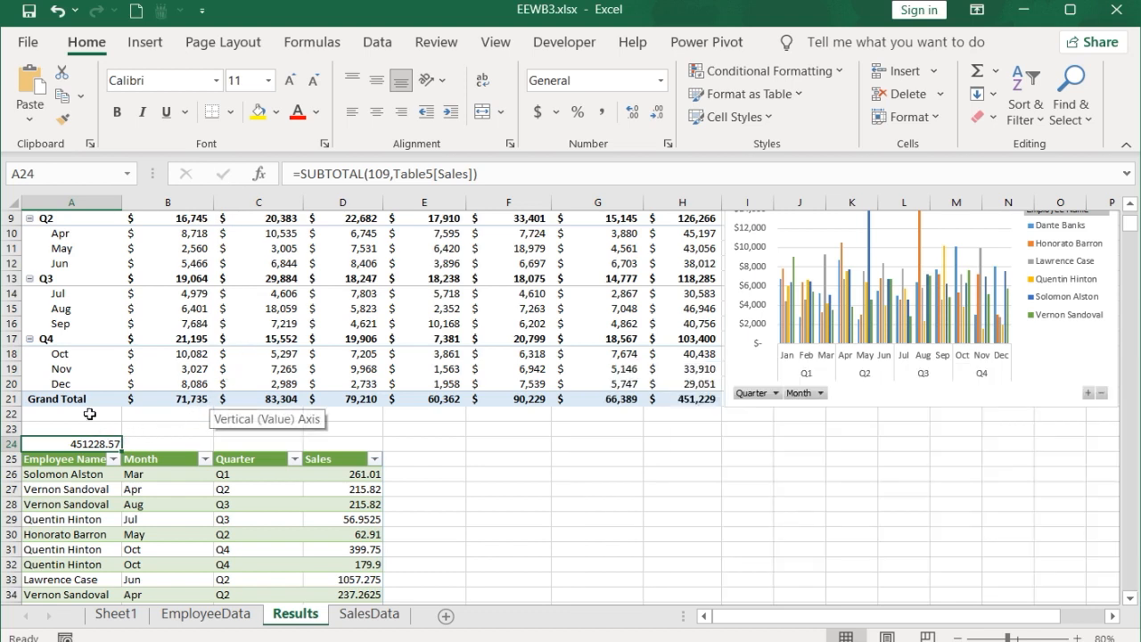
Step: Format cell A24 as bold Accounting with no decimal places
left_click(117, 113)
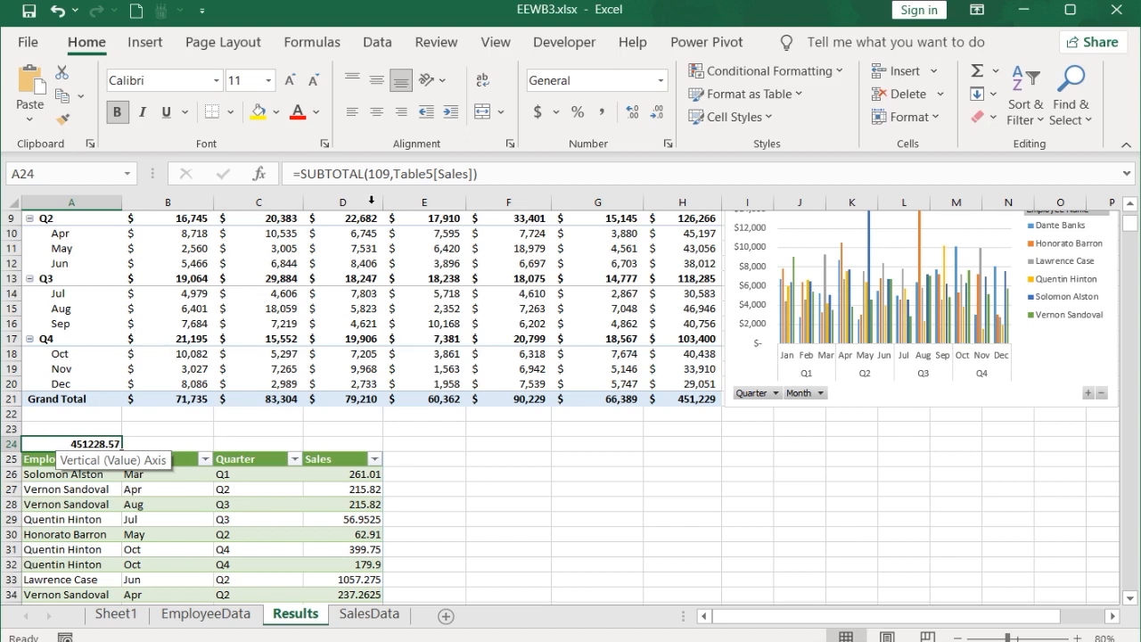
left_click(538, 112)
left_click(654, 116)
left_click(654, 116)
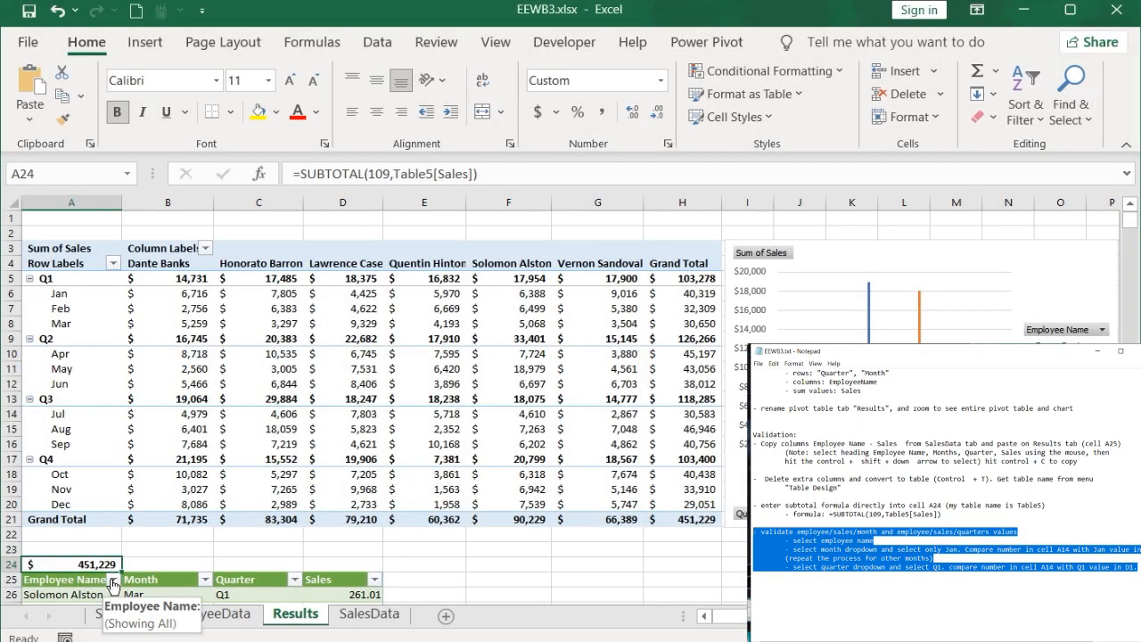
Step: Filter the table's Employee Name column to show only the first employee listed
left_click(113, 580)
left_click(62, 357)
left_click(63, 375)
left_click(139, 544)
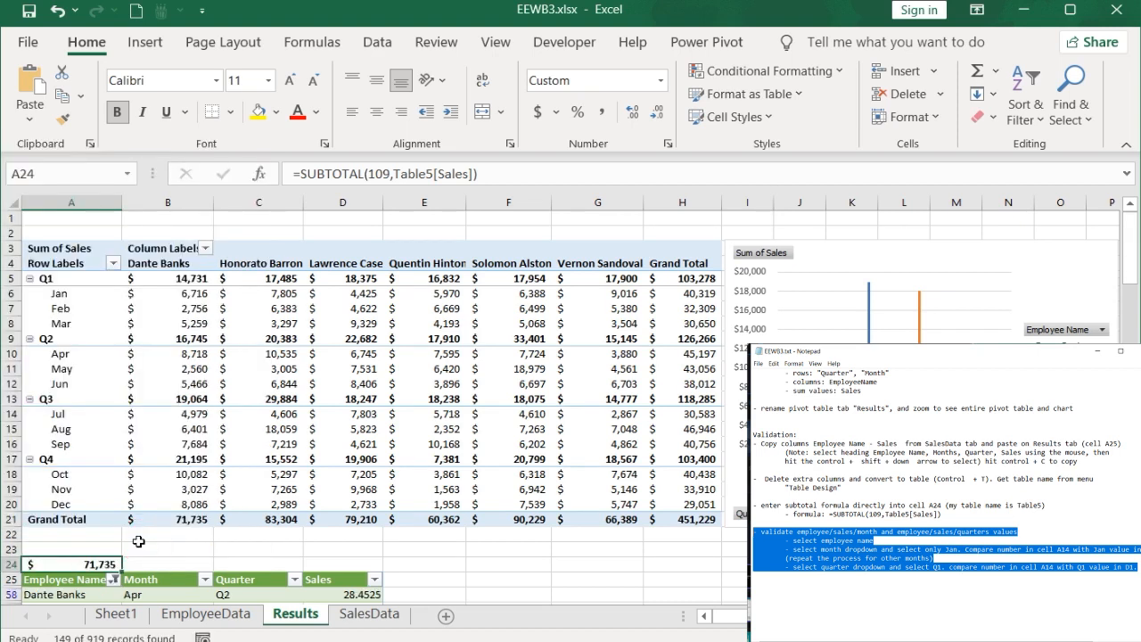
Step: Filter the table's Month column to show only Jan, and compare the subtotal with the pivot table's January value for the first employee
left_click(206, 581)
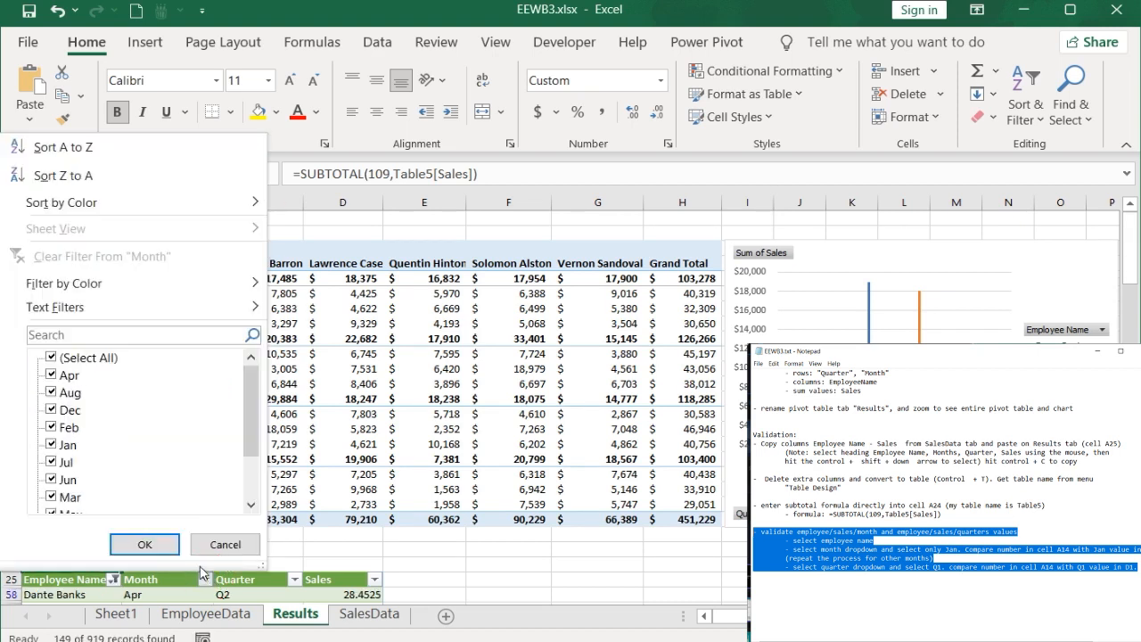
left_click(62, 358)
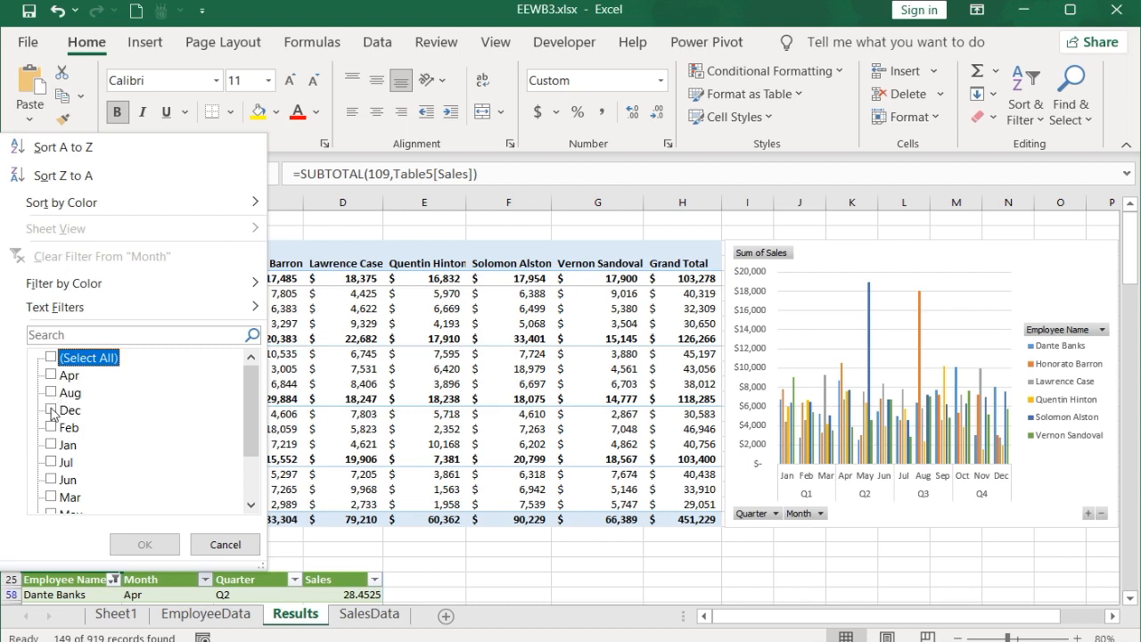
left_click(51, 444)
left_click(141, 544)
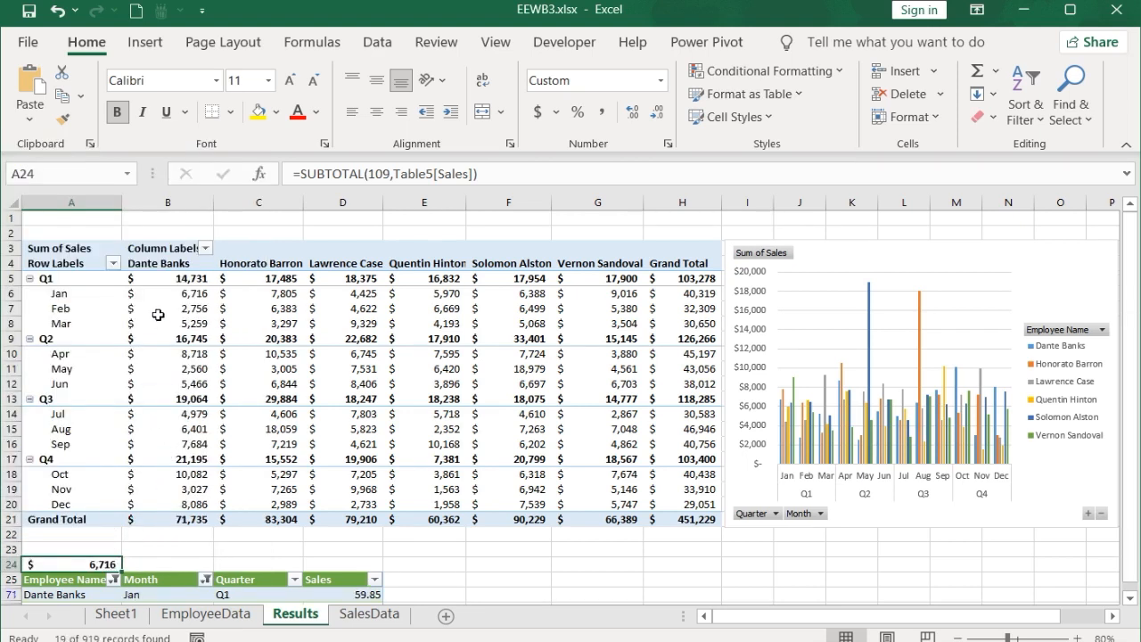
left_click(170, 300)
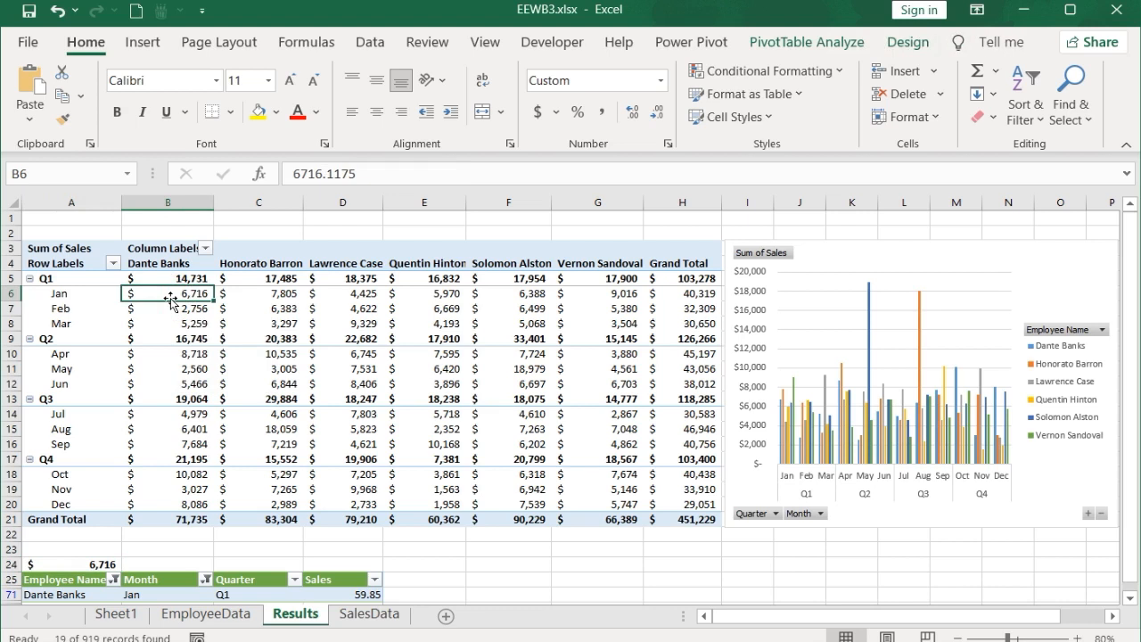
Step: Clear the Month filter by reselecting all months in the table's Month column
left_click(206, 580)
left_click(63, 358)
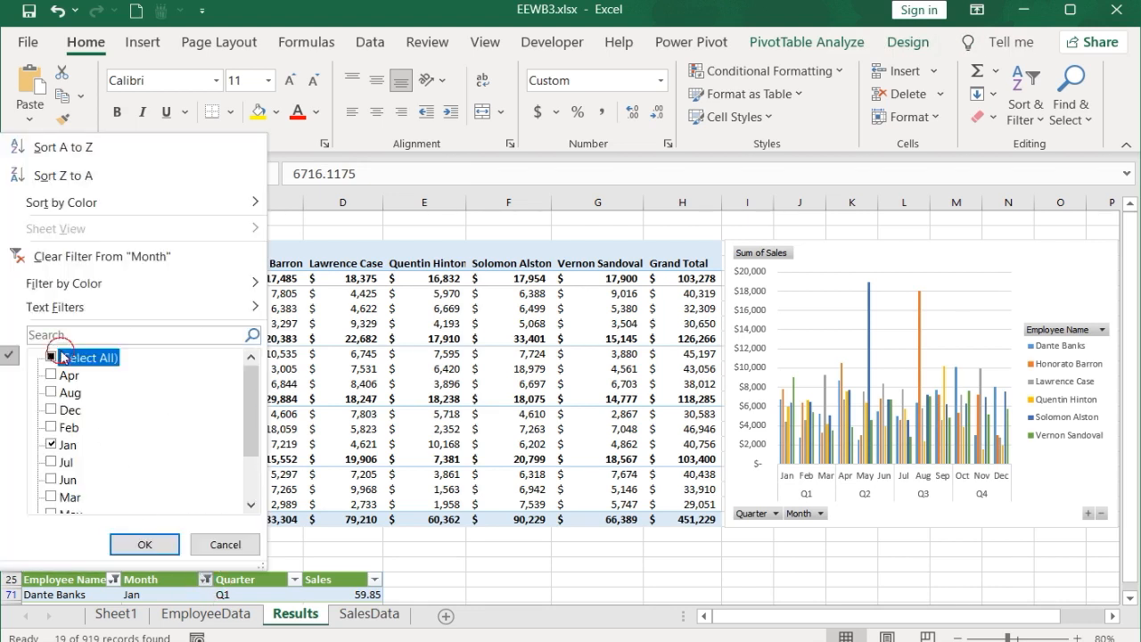
left_click(140, 542)
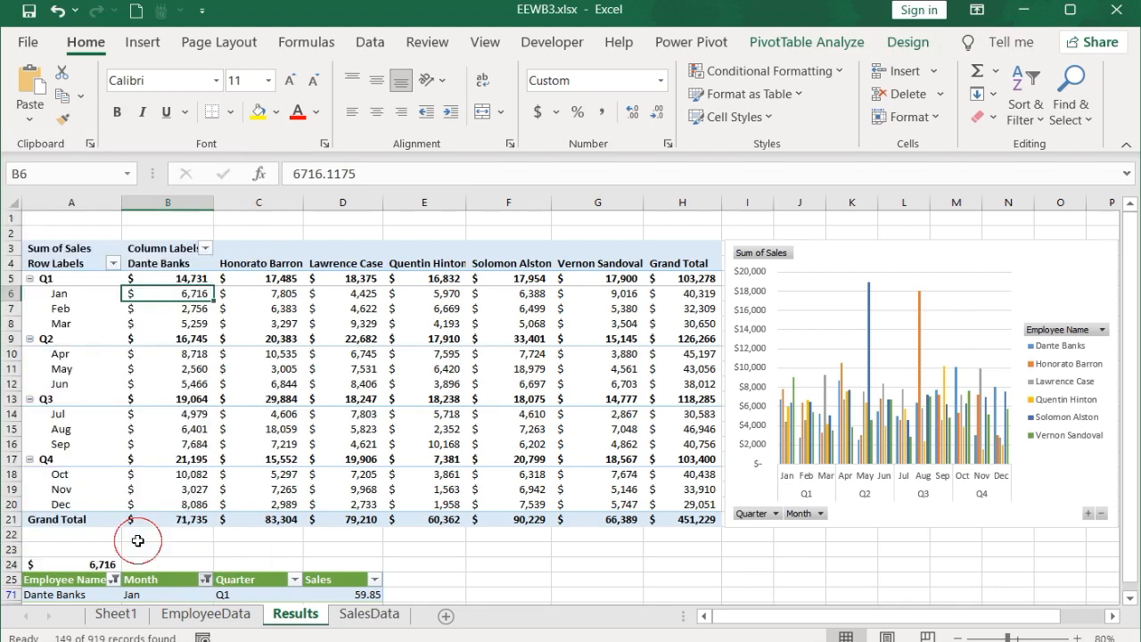
Step: Filter the table's Quarter column to show only Q1, and compare the subtotal with the pivot table's Q1 total for the first employee
left_click(294, 579)
left_click(102, 359)
left_click(94, 375)
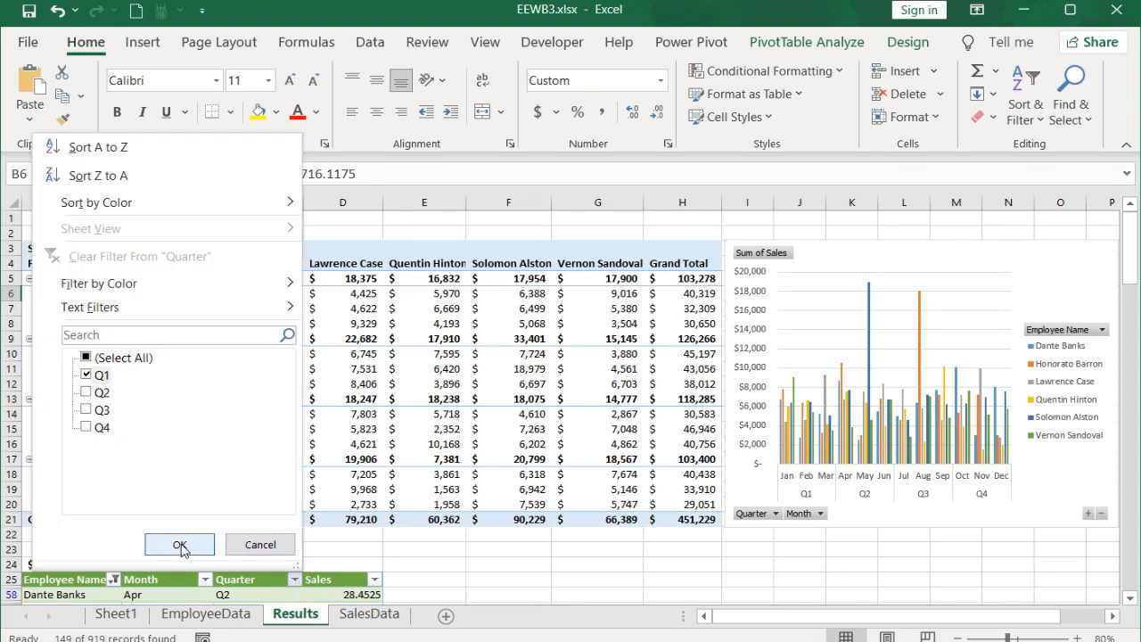
left_click(179, 546)
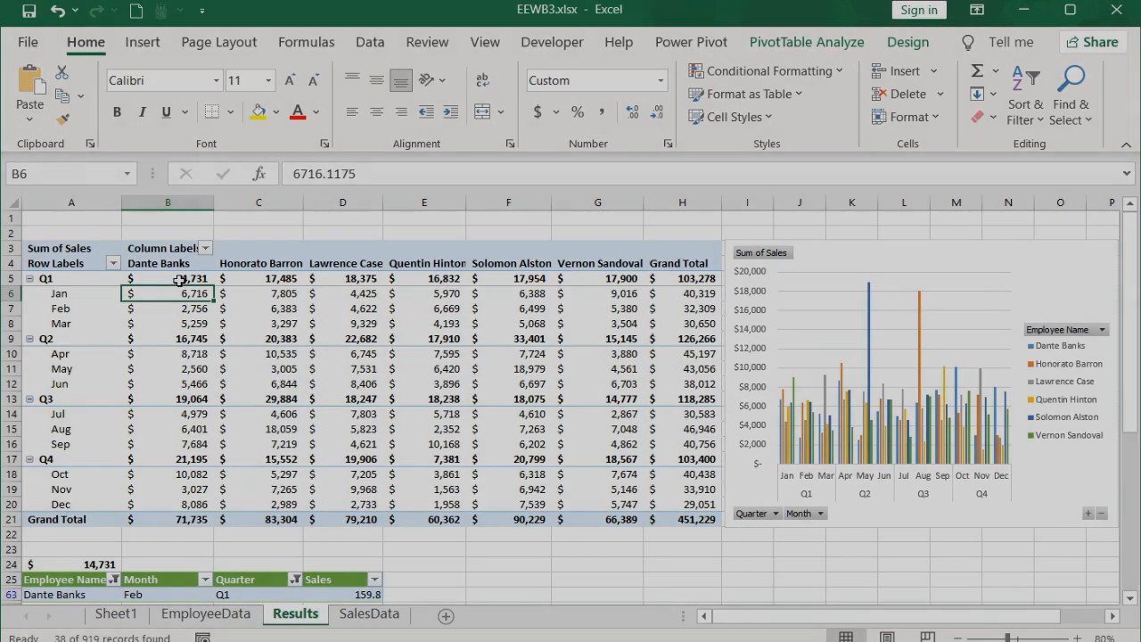
left_click(165, 278)
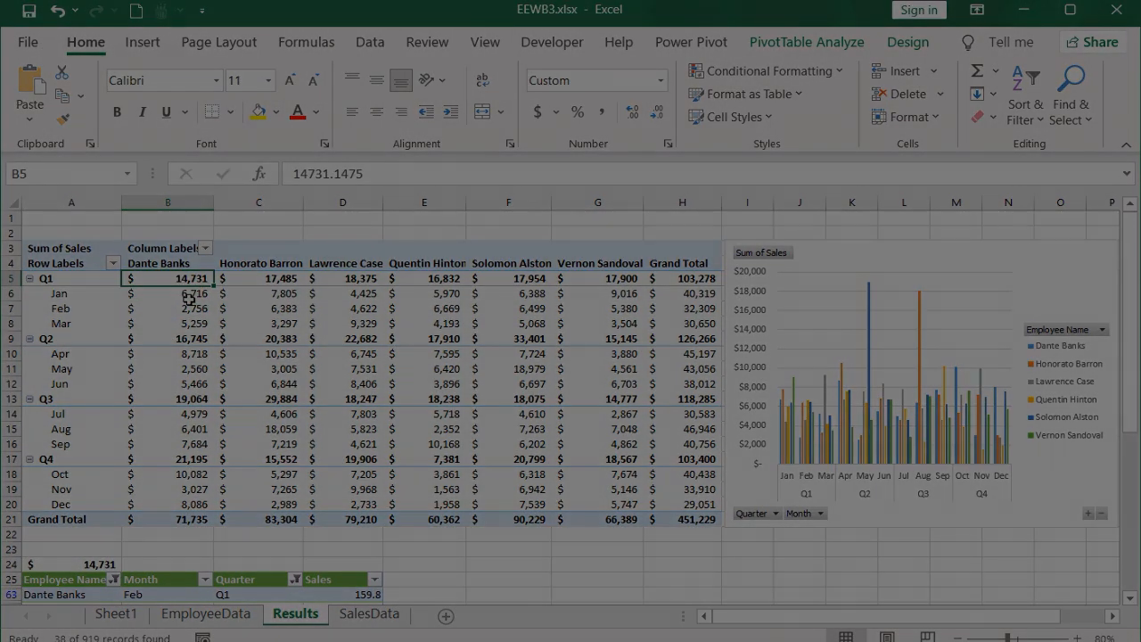